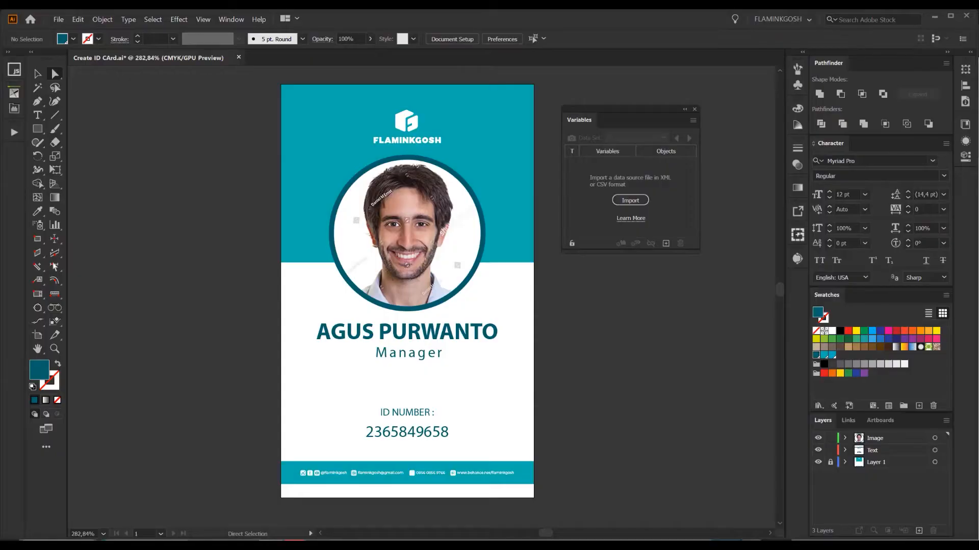
Switch to the Opera browser and read the comment about the variable import error below the YouTube ID card tutorial
mouse_move(295, 548)
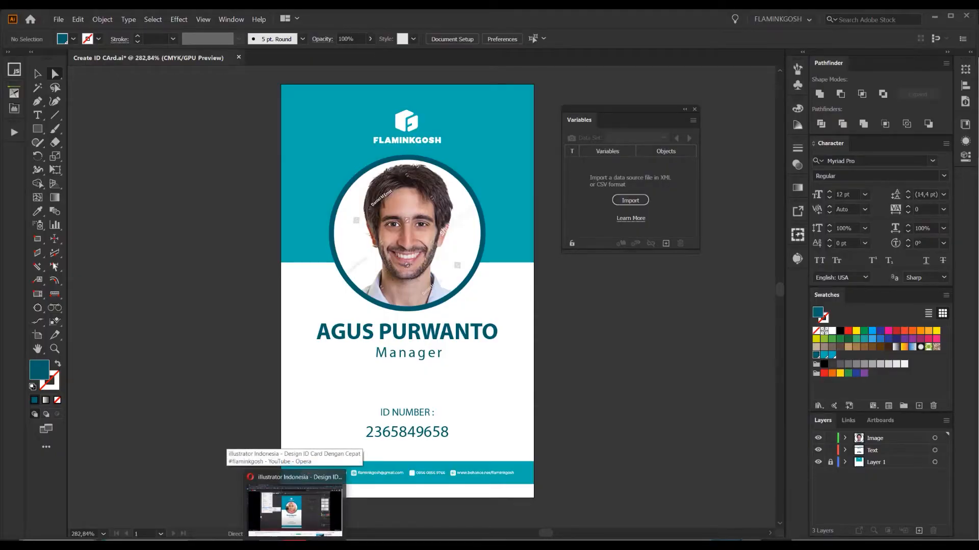
click(294, 548)
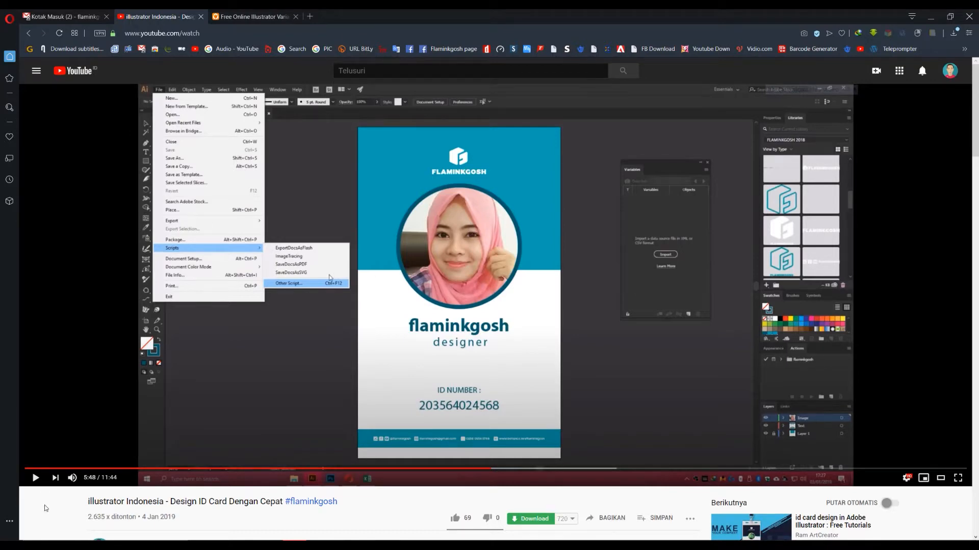
scroll(45, 506, down, 5)
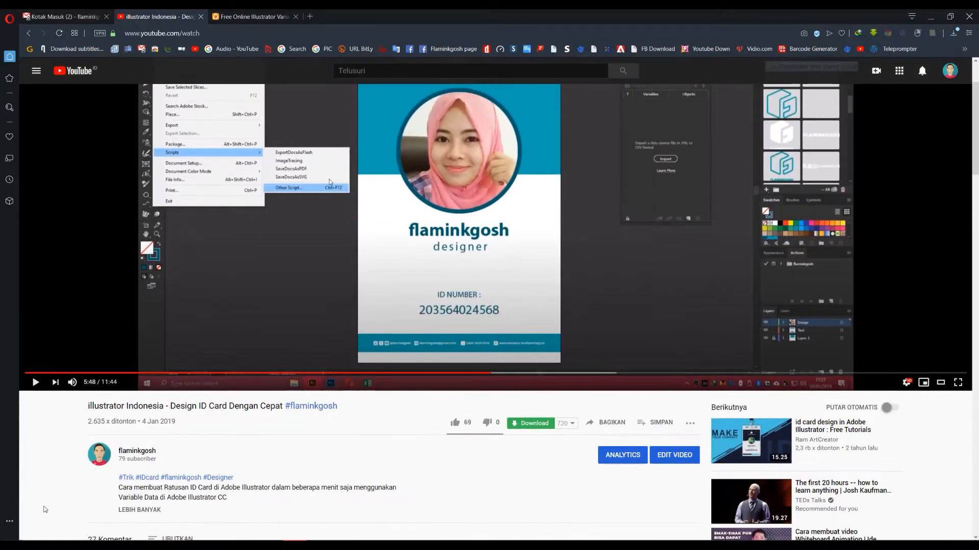
scroll(44, 508, down, 2)
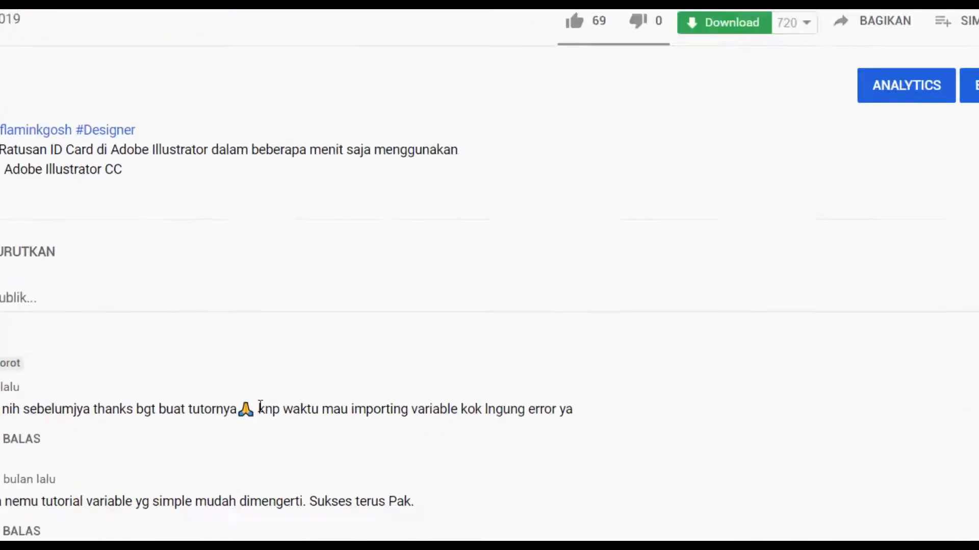
drag(295, 428, 464, 432)
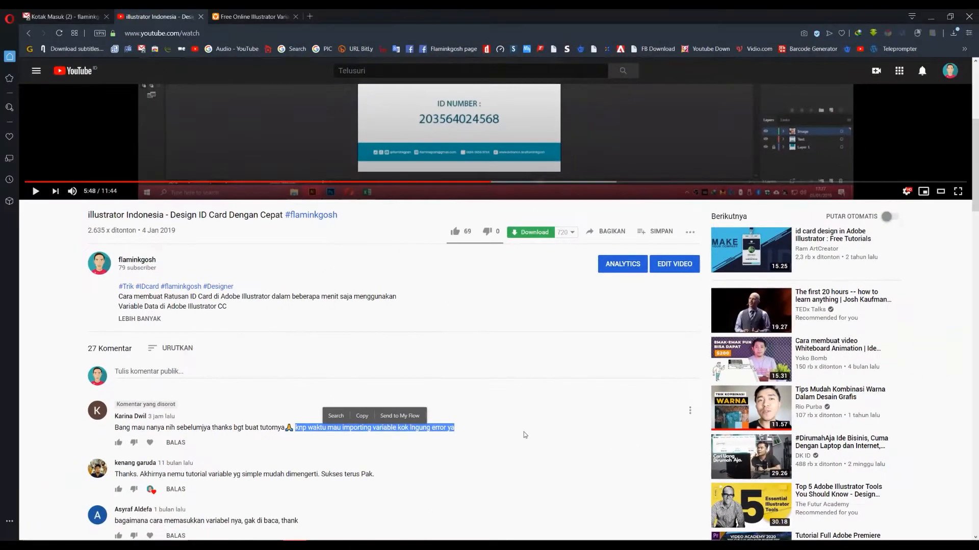
scroll(510, 469, up, 5)
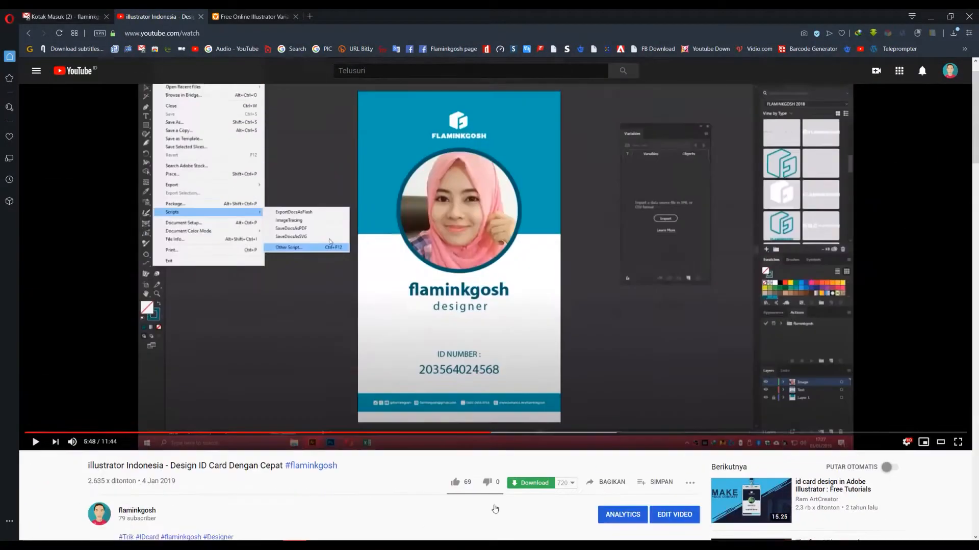
scroll(494, 509, up, 1)
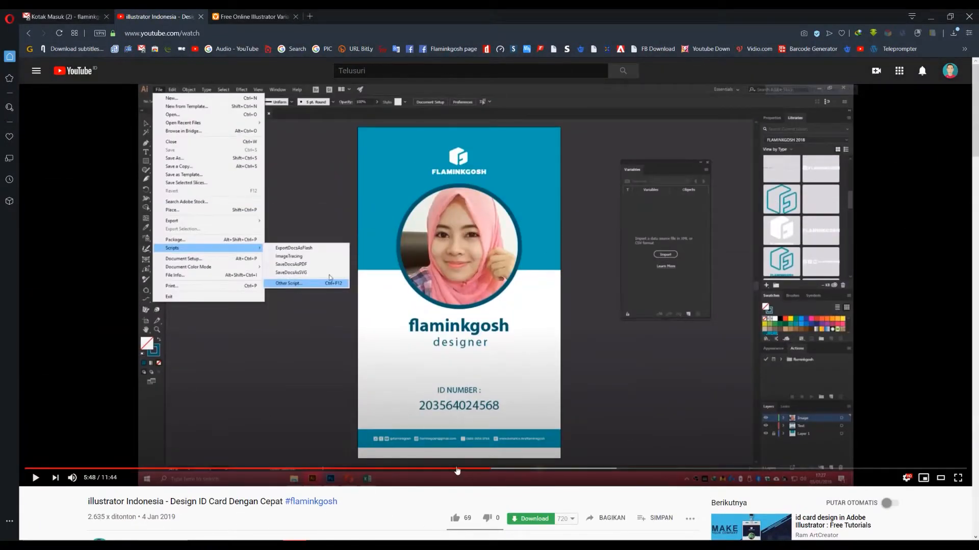
Skip ahead through the paused tutorial video to 6:15, 6:47 and 7:18 to review the variable import part
click(526, 468)
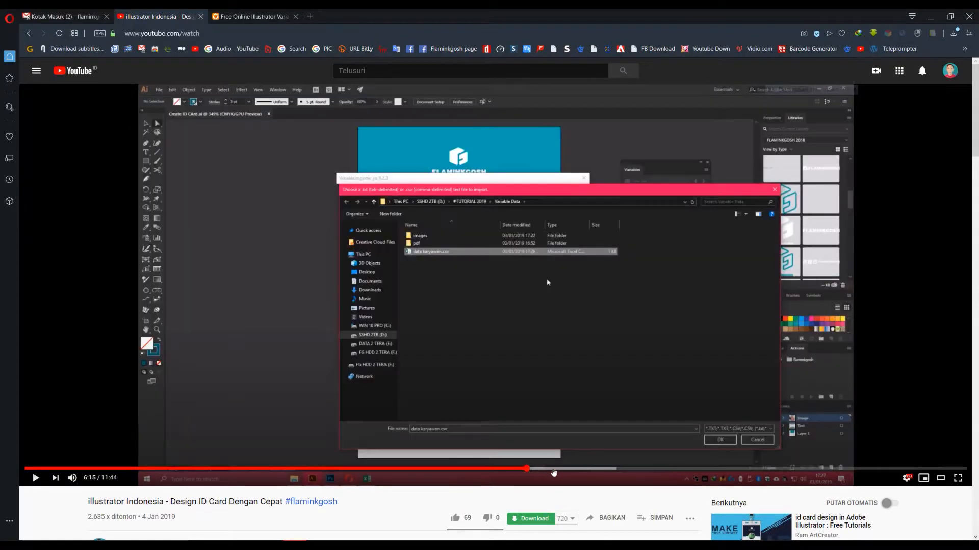
click(569, 468)
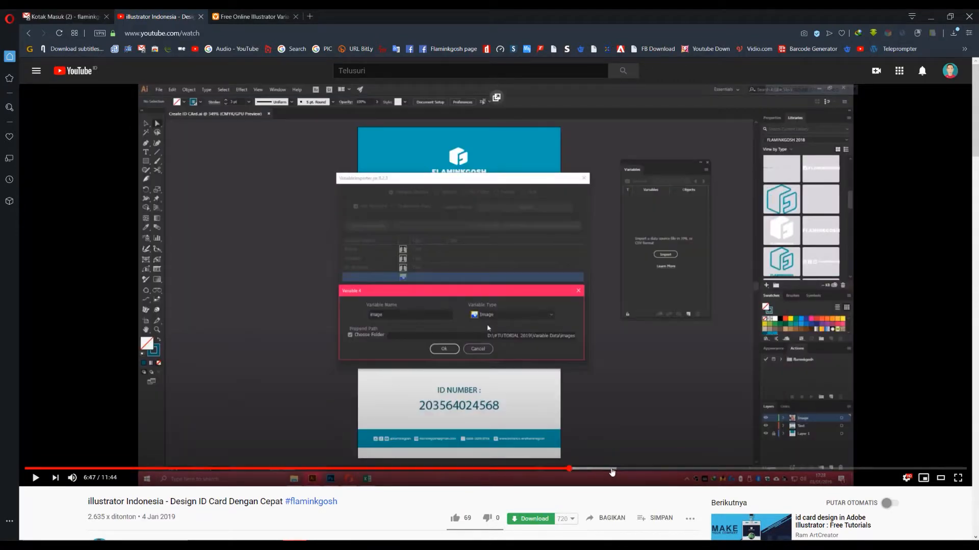
click(611, 470)
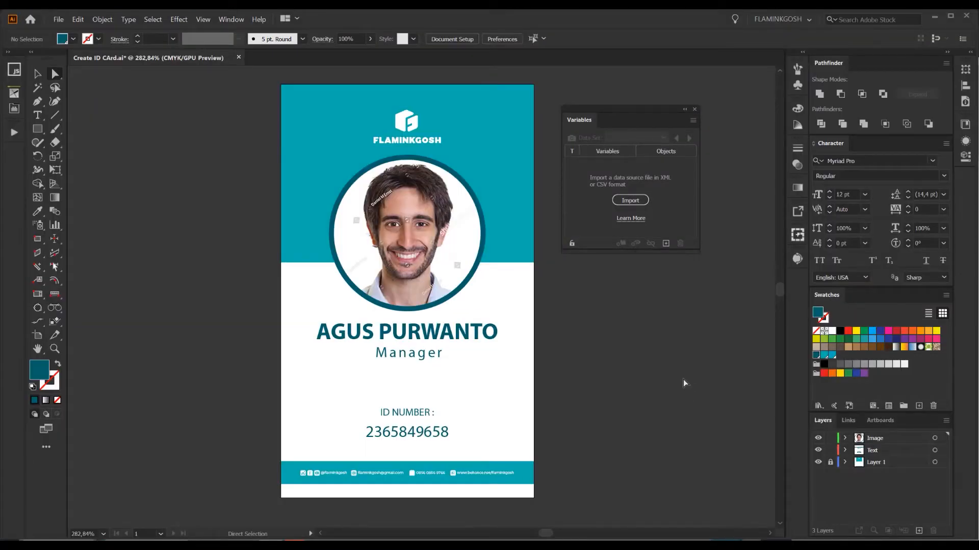
Show the LAScripts extension in Illustrator to view the VariableImporter.jsx script, and close it again
click(15, 68)
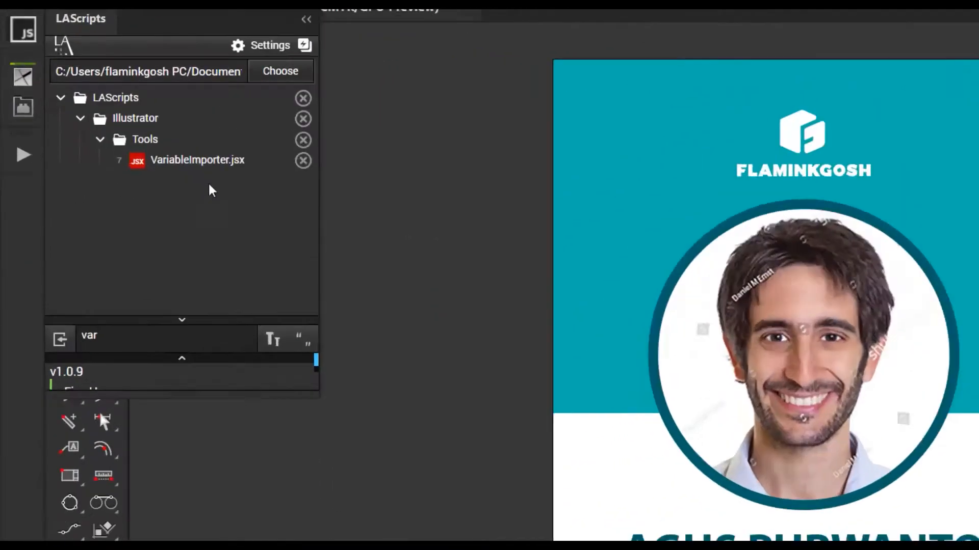
click(88, 136)
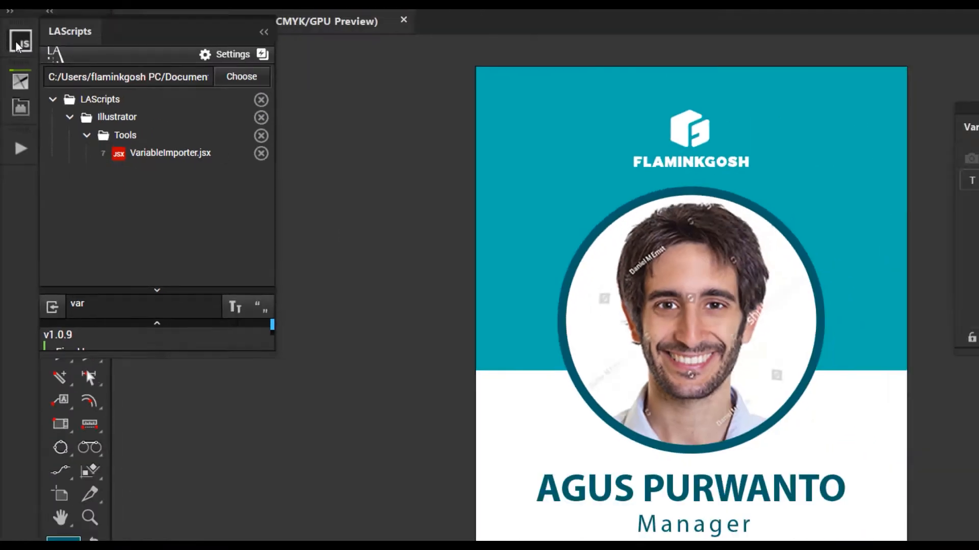
click(20, 43)
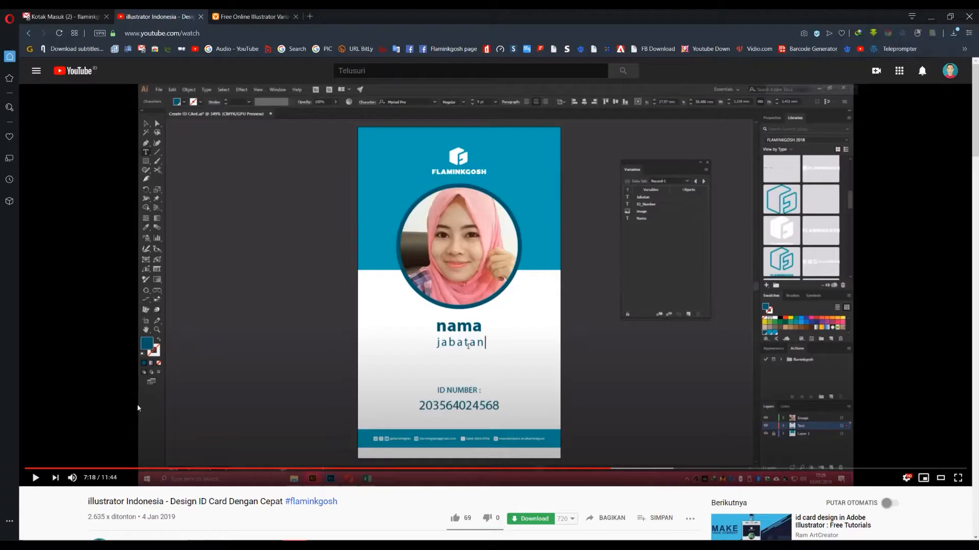
Switch to the Illustrator XML Editor page in the browser and highlight its address, boxshot.com/illustrator-xml-editor/
click(259, 19)
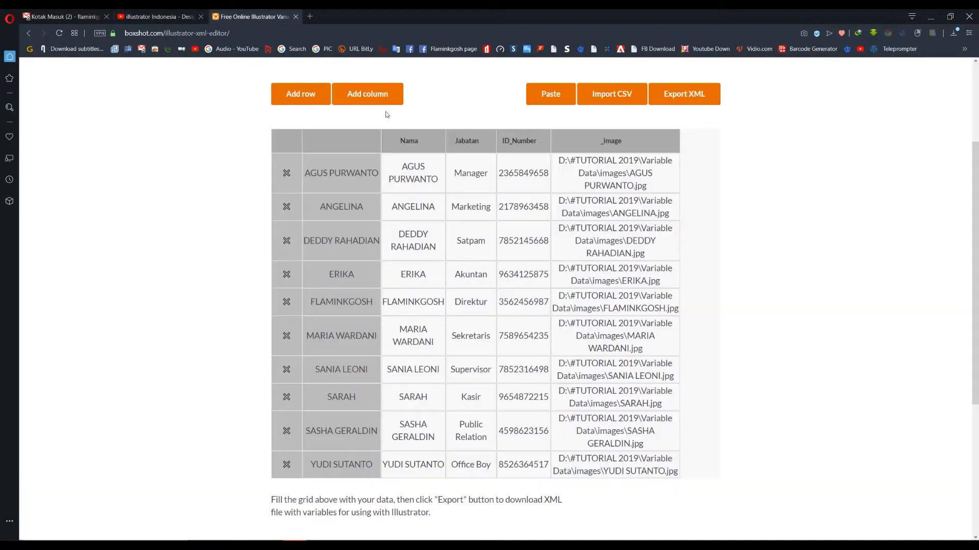
scroll(726, 421, up, 3)
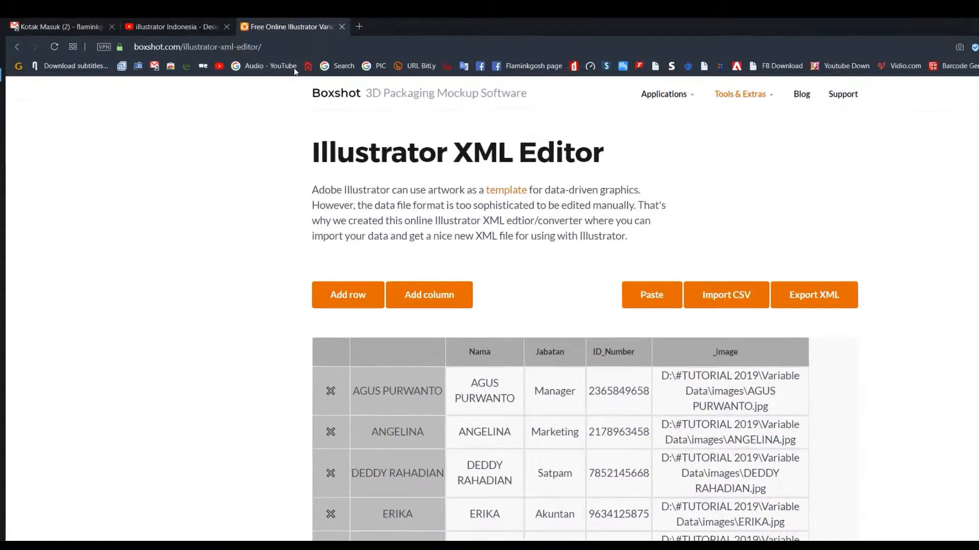
click(256, 35)
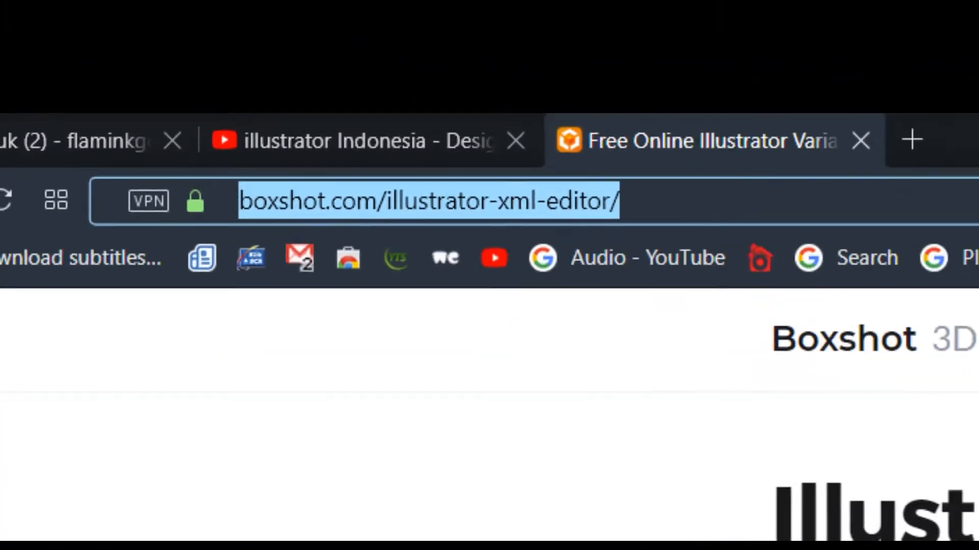
click(888, 333)
Examine the XML editor's data grid, comparing the first row's record name with its Nama cell
scroll(889, 334, down, 2)
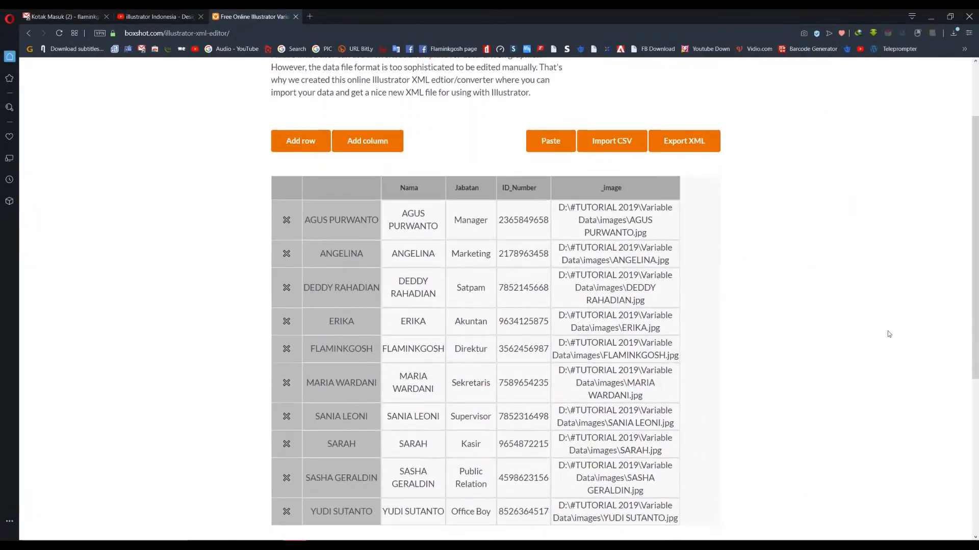
scroll(888, 334, down, 1)
click(424, 182)
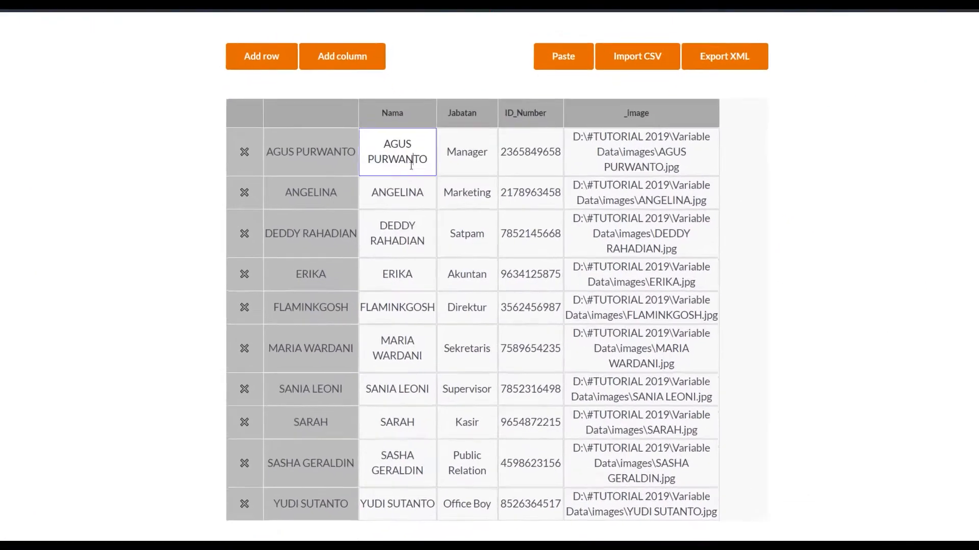
triple_click(302, 145)
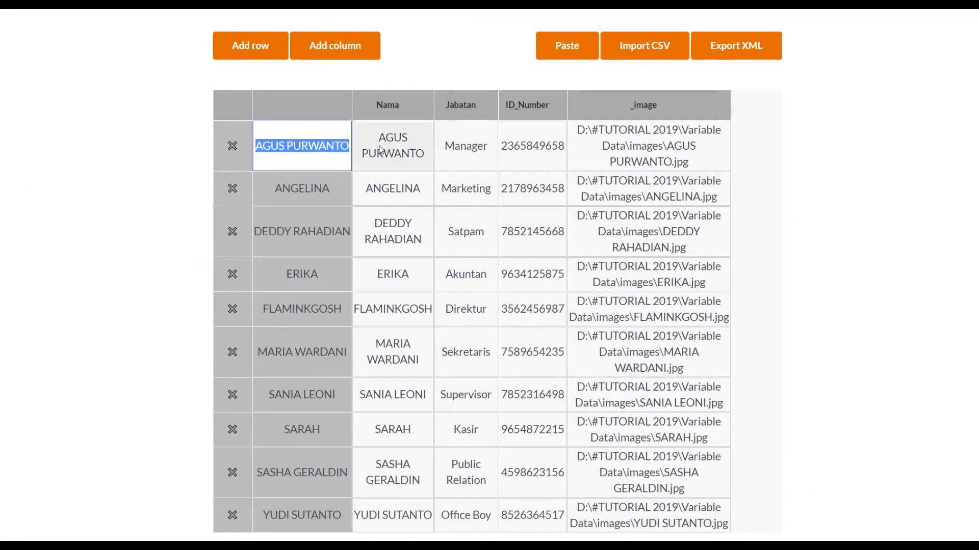
click(946, 443)
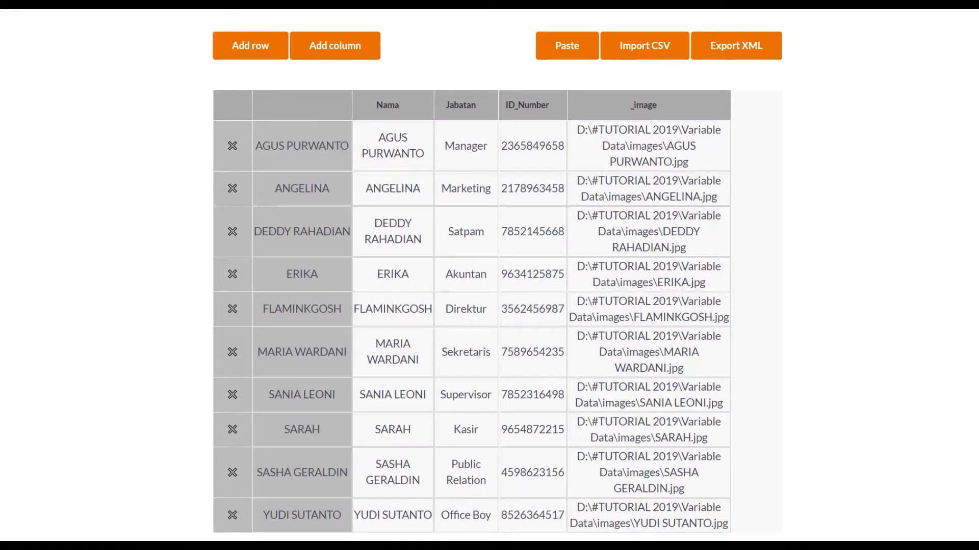
key(alt+Tab)
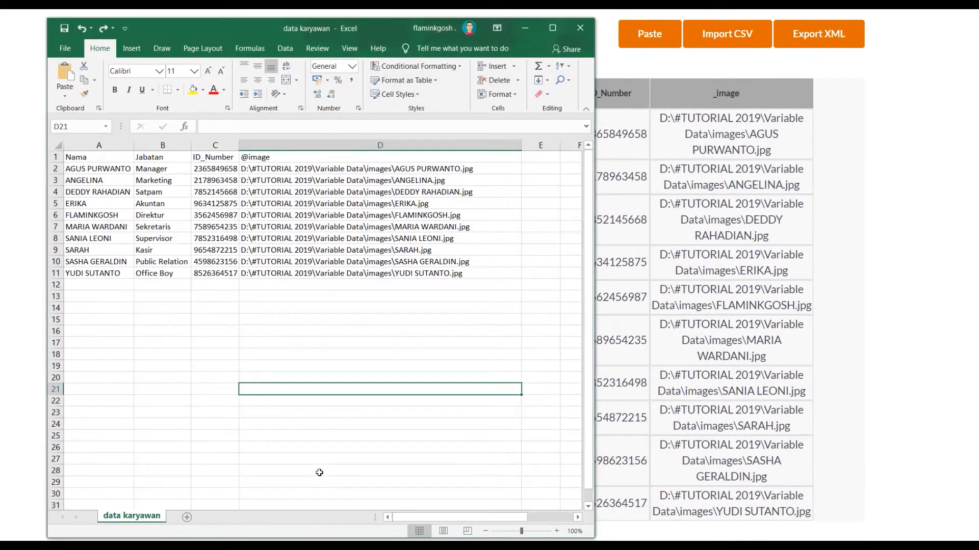
click(423, 427)
drag(302, 33, 532, 71)
click(491, 388)
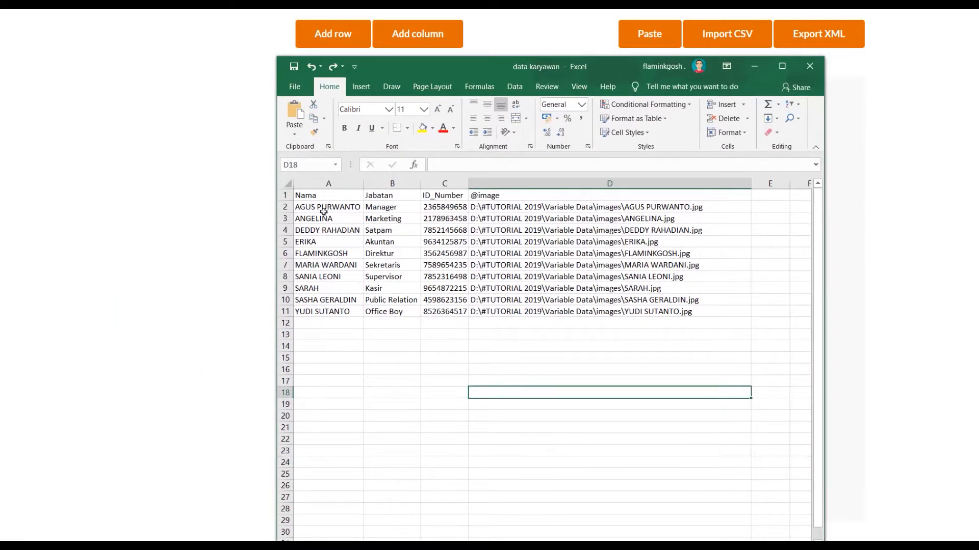
drag(307, 198, 615, 312)
click(635, 402)
click(579, 487)
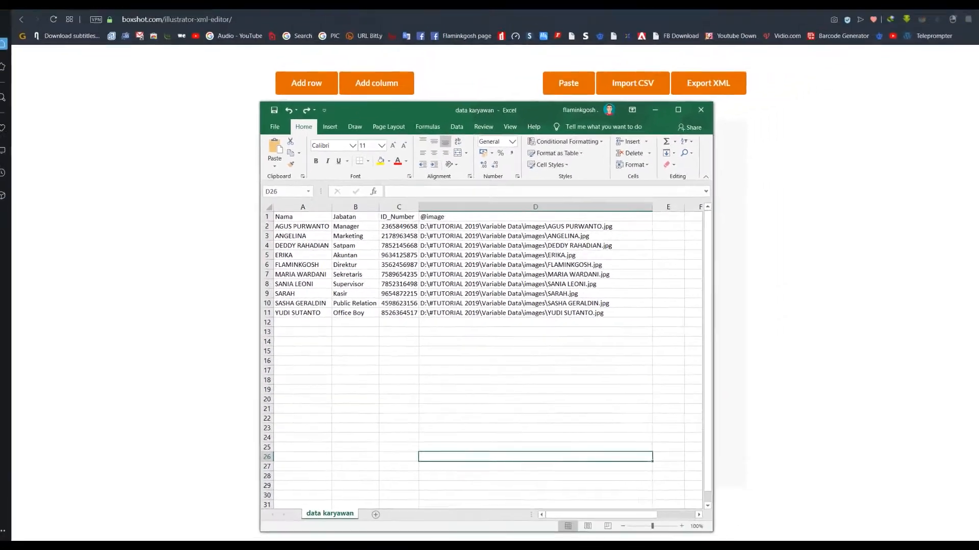
Switch to the images folder in File Explorer and enlarge its window to full height to show the photos
key(alt+Tab)
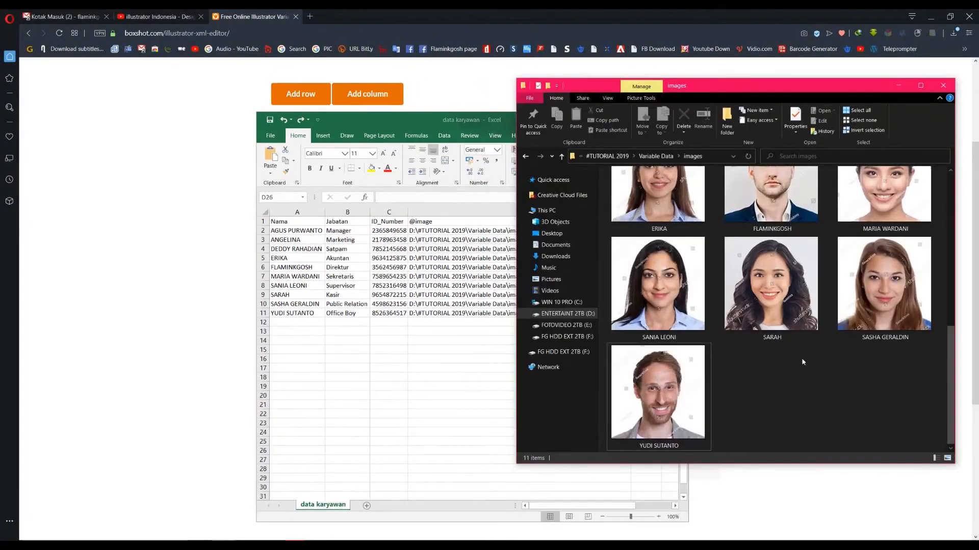
drag(831, 95, 743, 59)
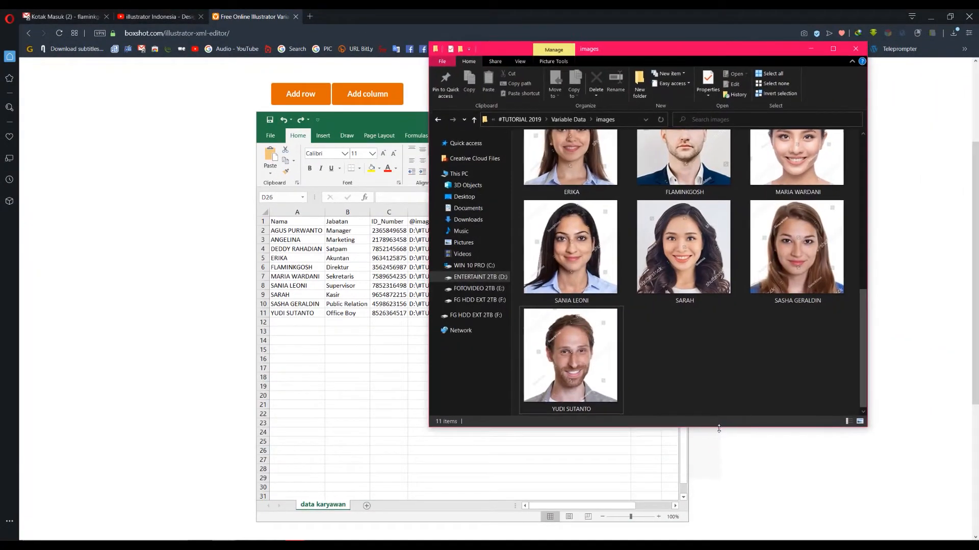
drag(719, 429, 734, 488)
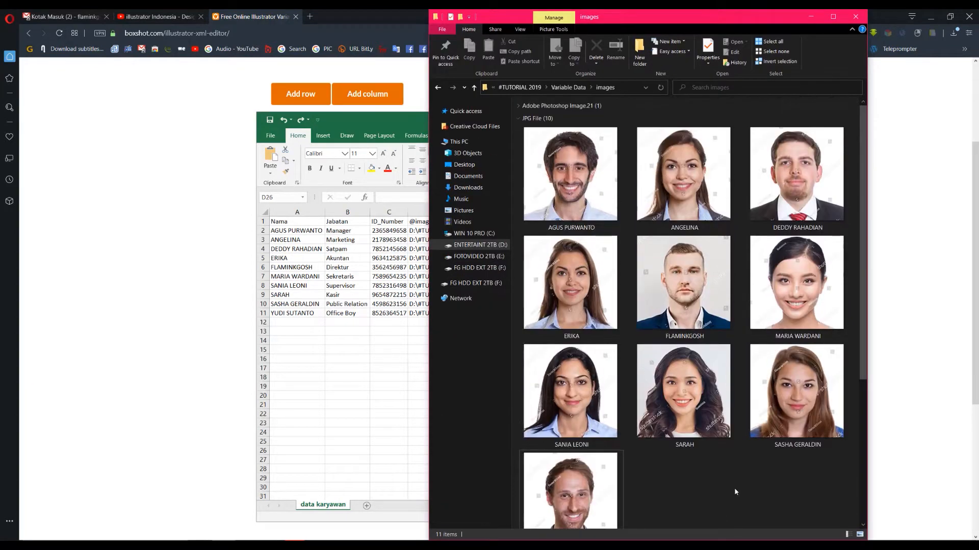
View the contents of the parent Variable Data folder and reopen its images subfolder
click(568, 87)
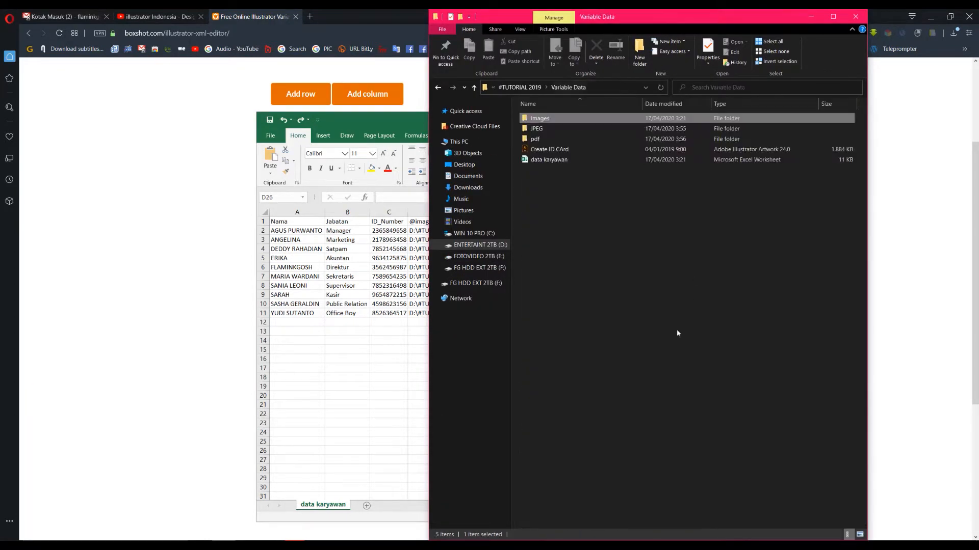
click(677, 333)
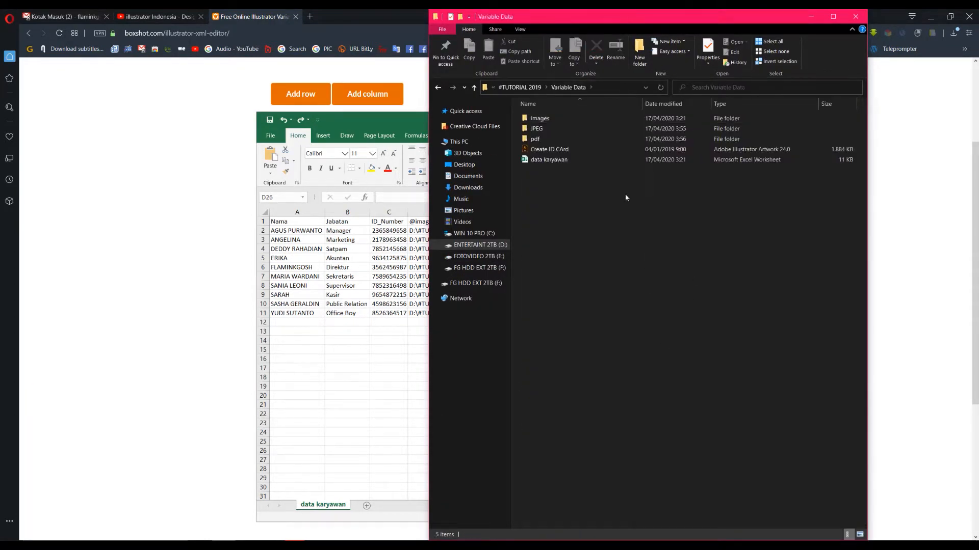
double_click(538, 119)
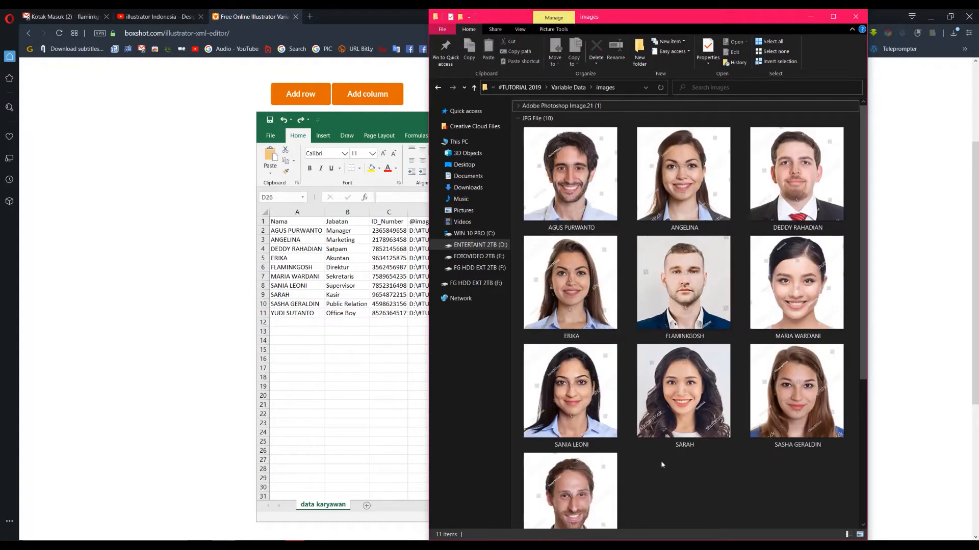
Look through the employee photos in the images folder and check their file names
click(580, 204)
click(685, 198)
click(795, 199)
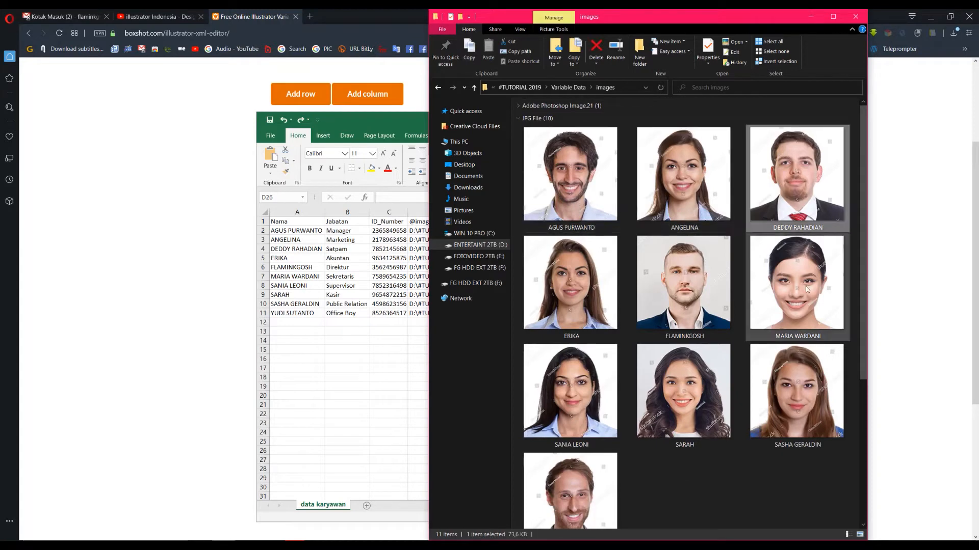
click(795, 285)
click(687, 301)
click(571, 288)
click(570, 392)
click(683, 391)
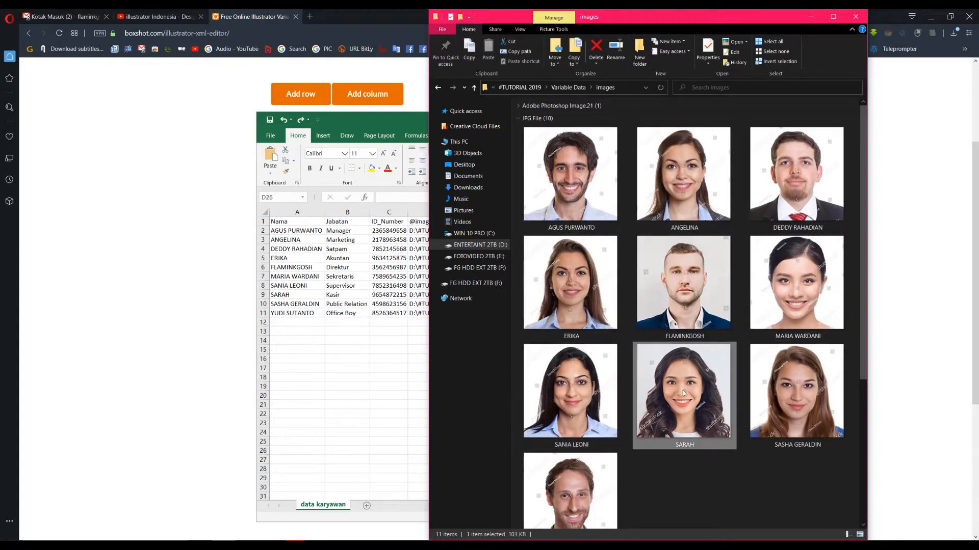
scroll(770, 441, down, 1)
click(673, 506)
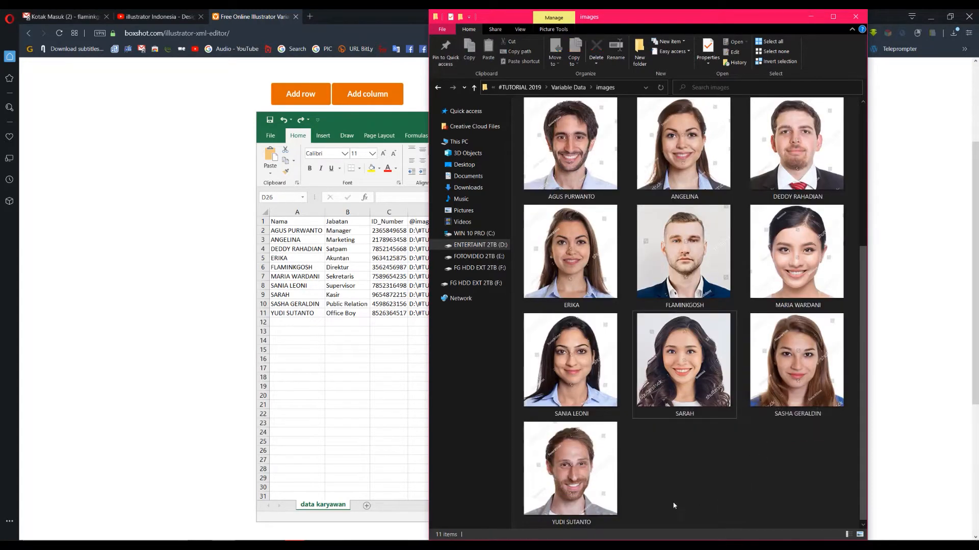
Switch to the ID card document in Illustrator and place the data karyawan workbook window beside the card
click(224, 546)
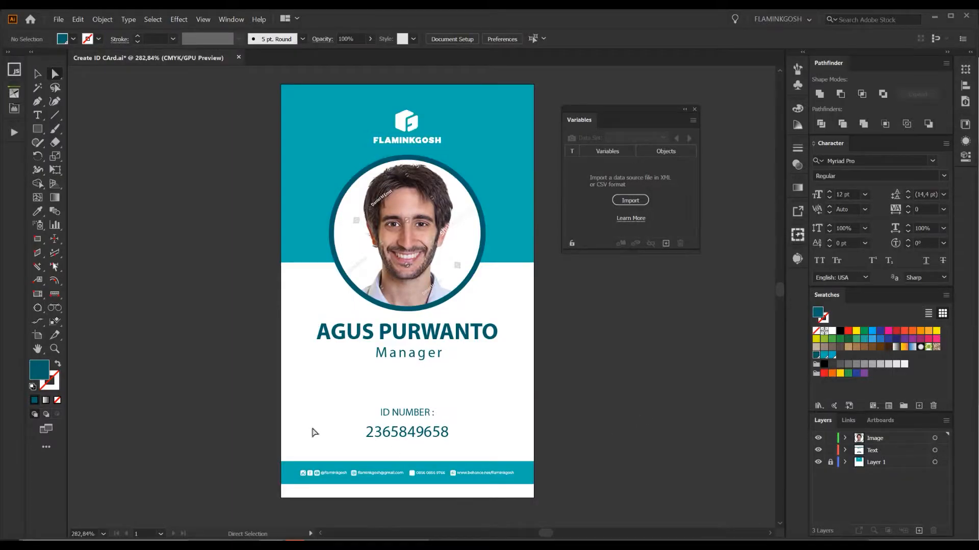
click(465, 545)
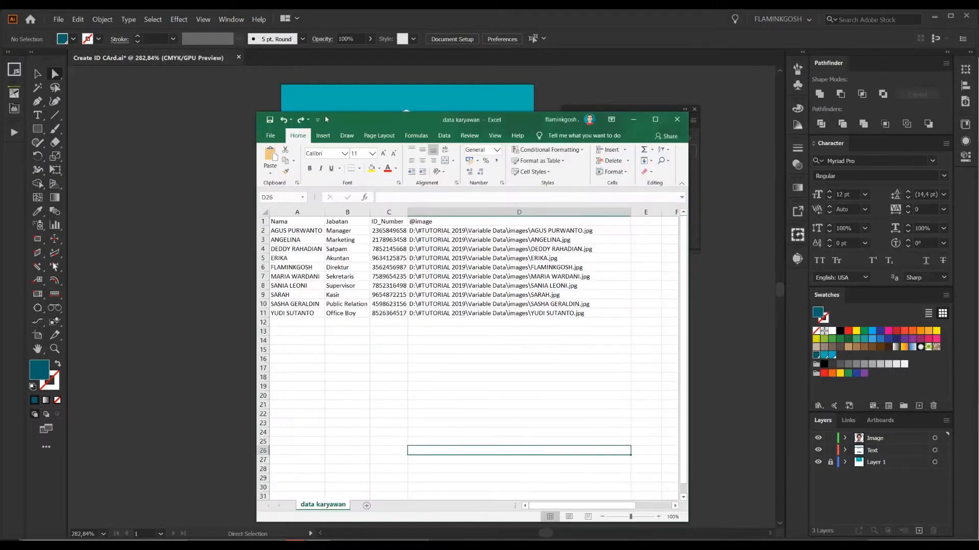
drag(325, 115, 619, 98)
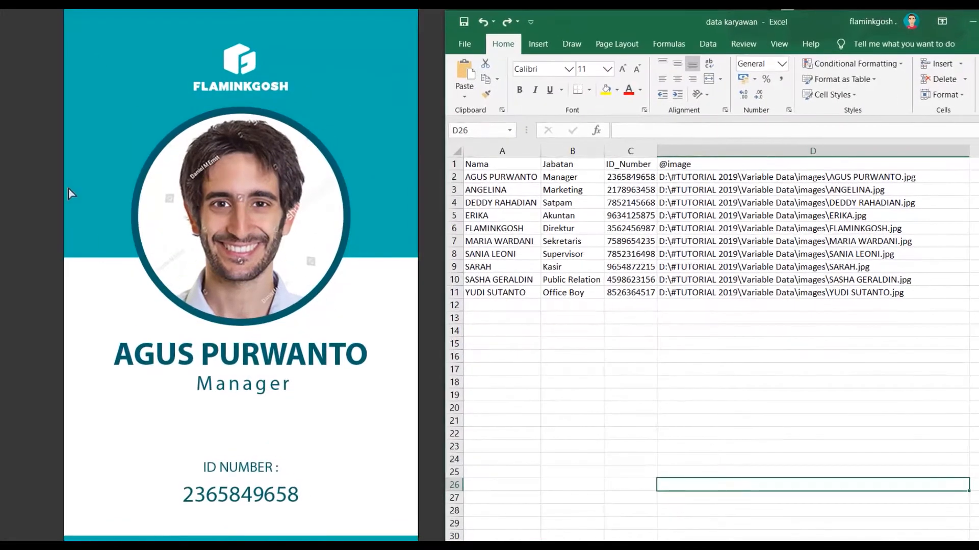
Review the Nama and Jabatan columns of the data karyawan workbook against the name and position text on the ID card
click(725, 383)
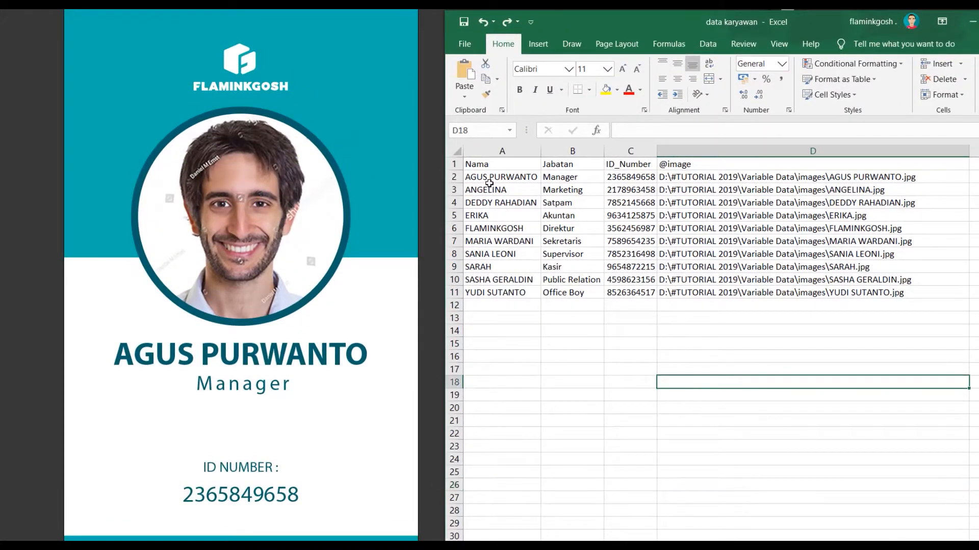
click(474, 164)
drag(497, 182, 502, 293)
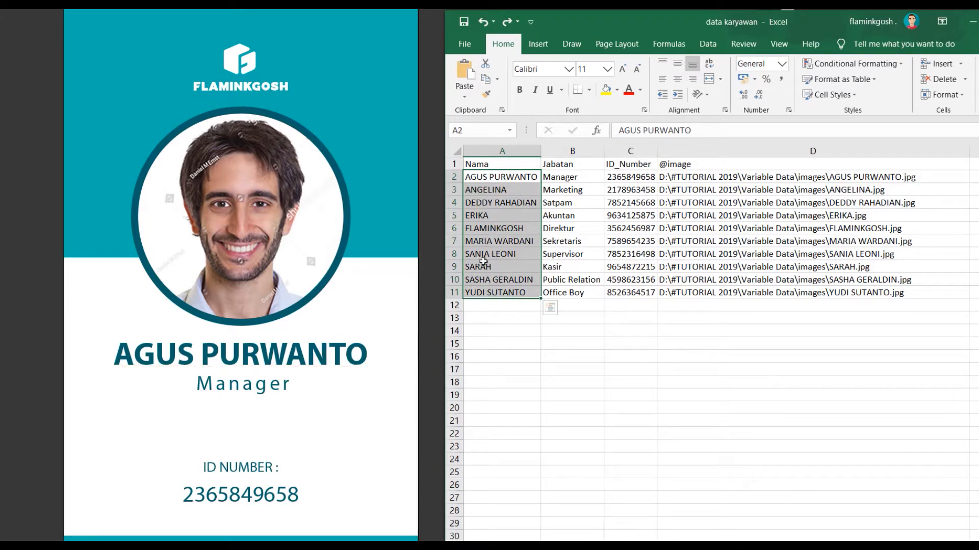
click(492, 193)
drag(496, 177, 492, 294)
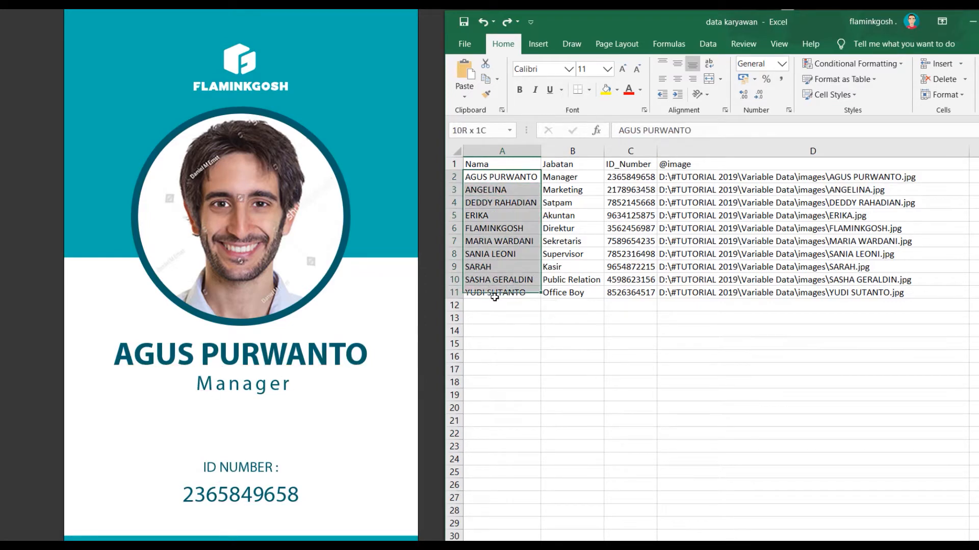
click(567, 179)
click(563, 164)
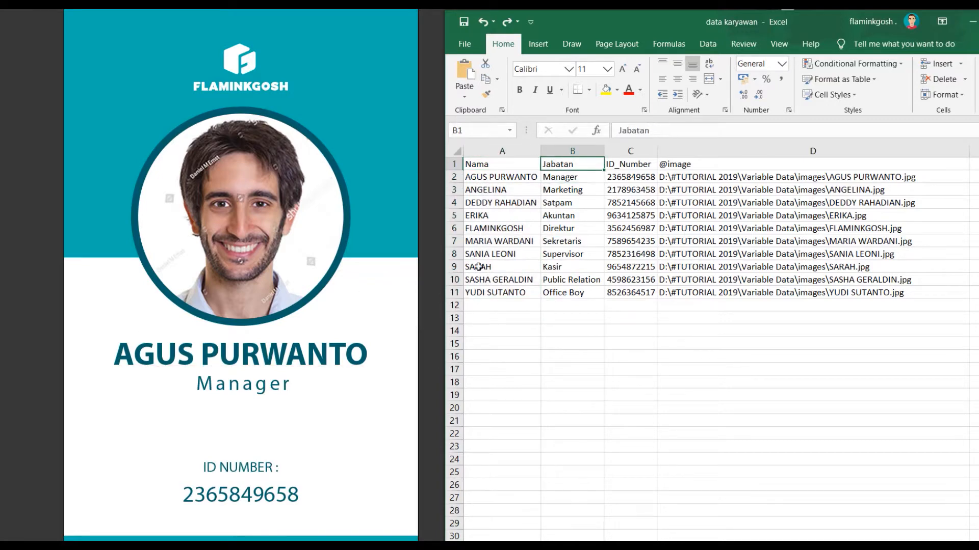
drag(570, 178, 568, 295)
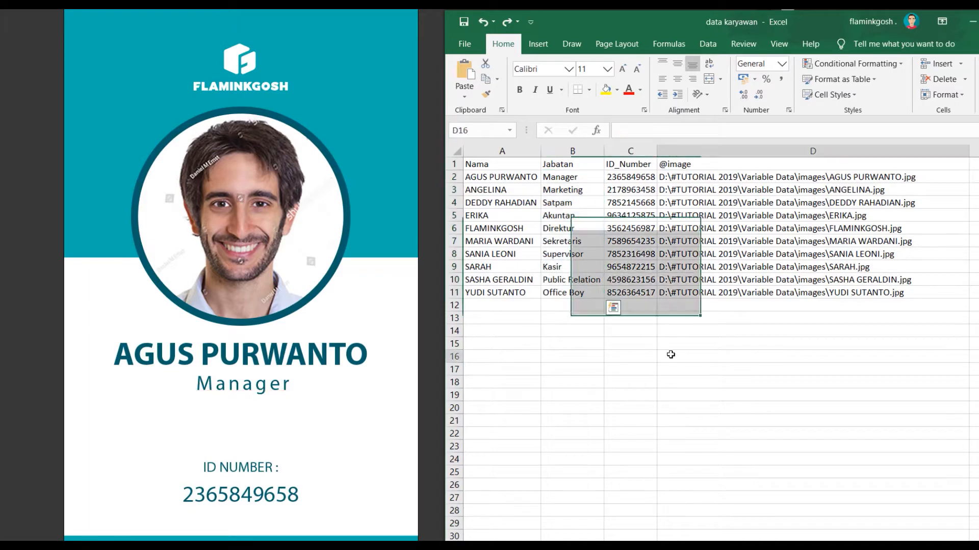
Review the entries in the ID_Number column and compare them with the ID number text on the card
click(671, 356)
drag(635, 178, 632, 294)
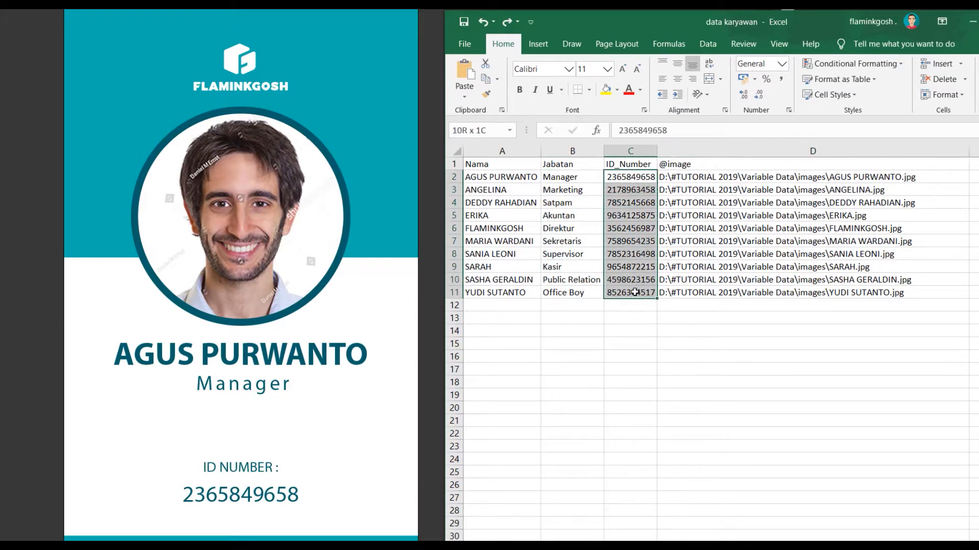
click(233, 492)
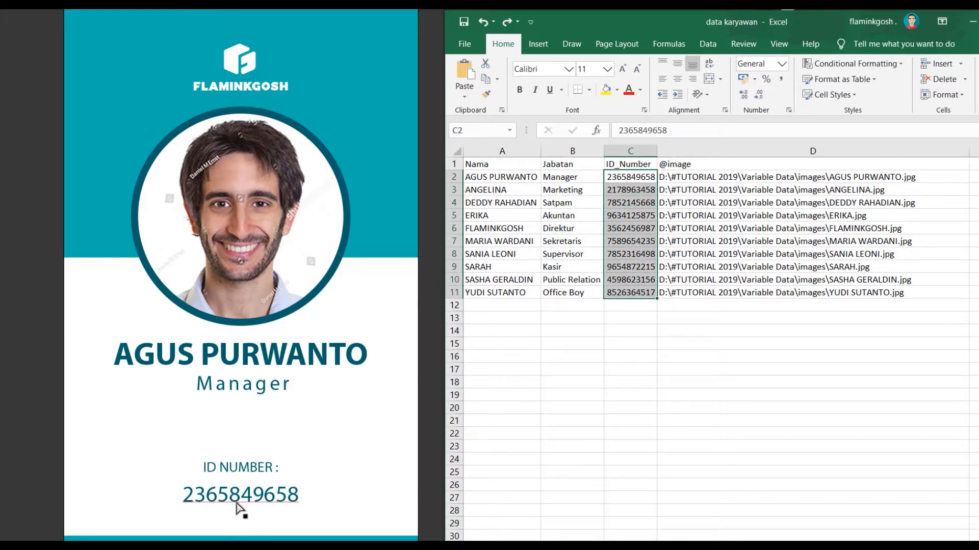
click(753, 419)
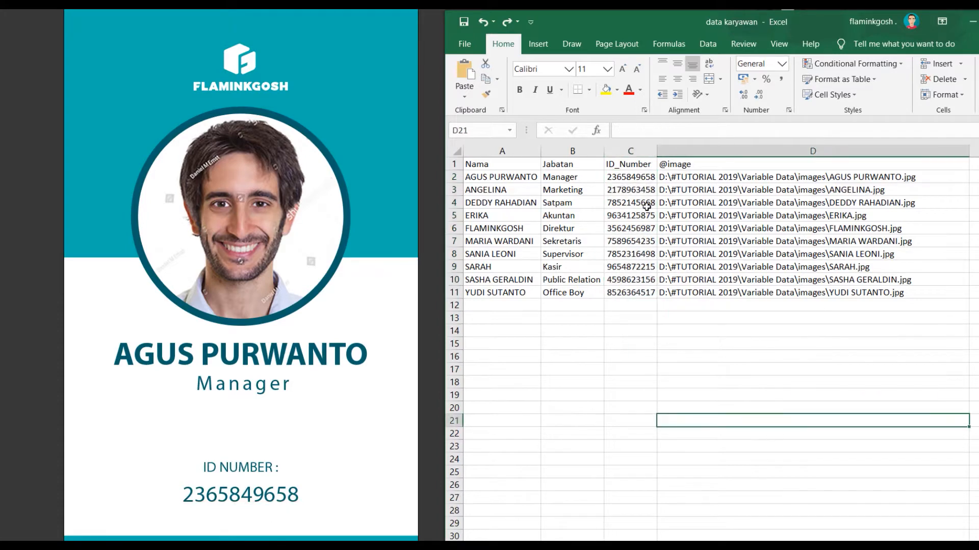
drag(634, 177, 632, 293)
click(689, 164)
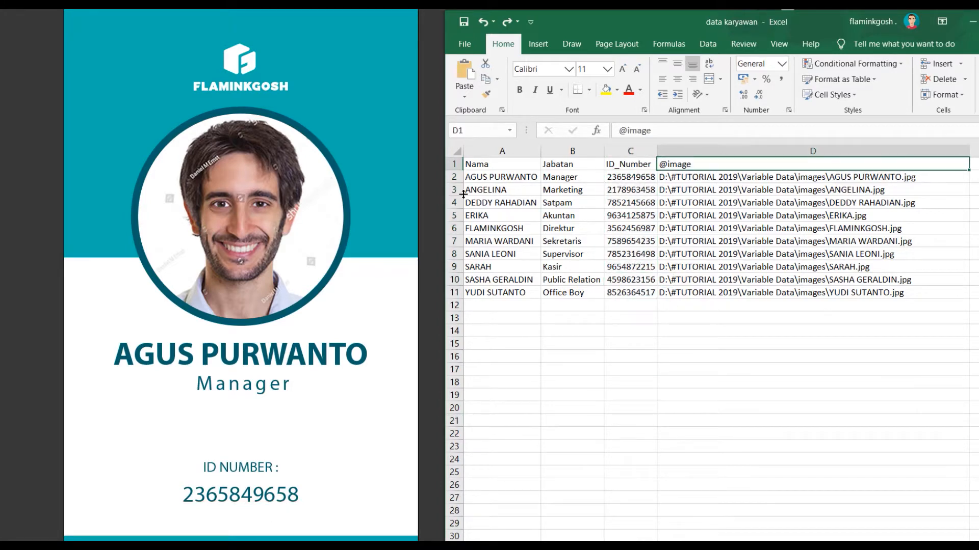
click(234, 206)
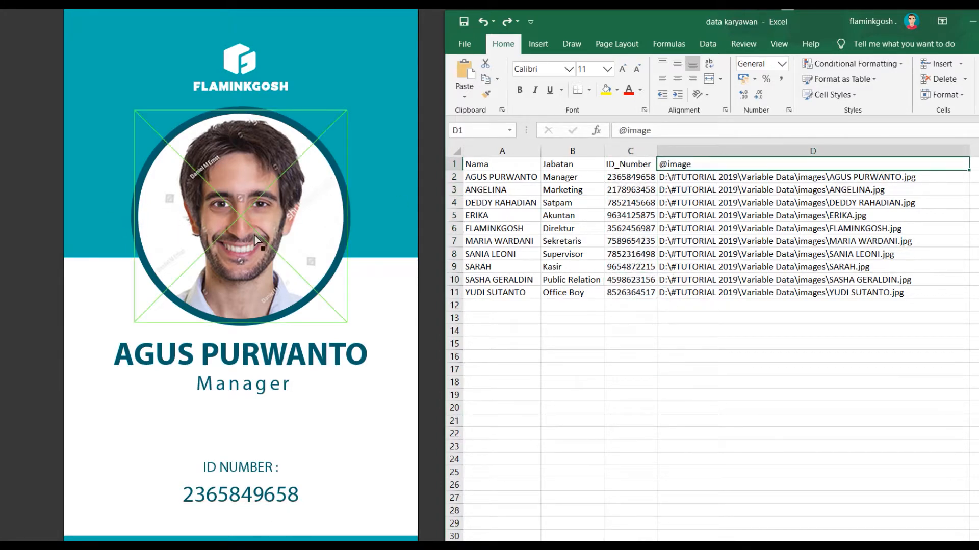
click(864, 381)
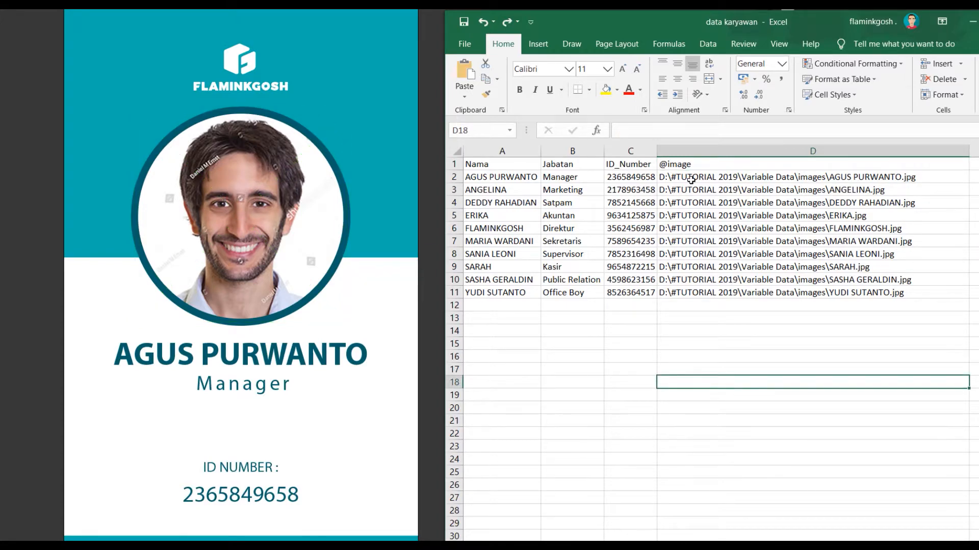
drag(691, 179, 712, 322)
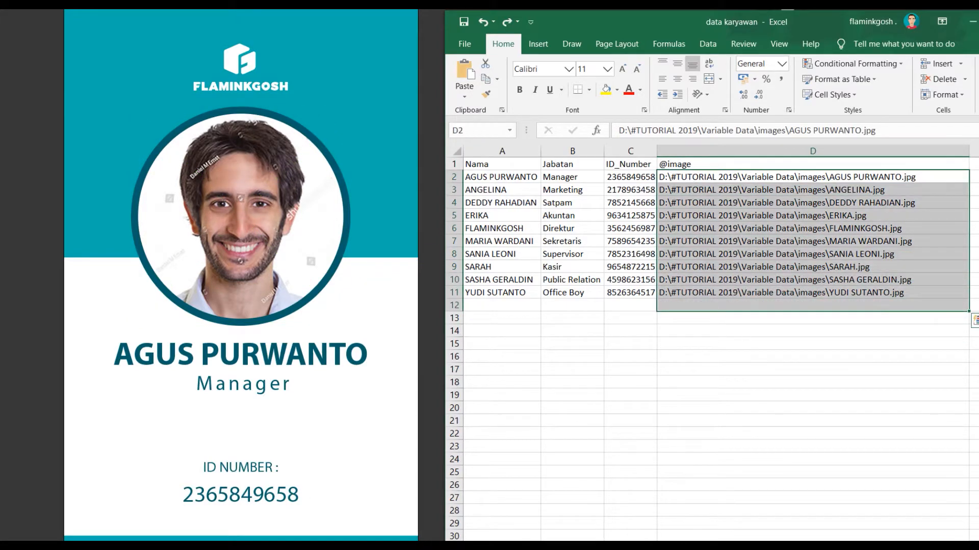
Switch to File Explorer, view the parent Variable Data folder and reopen its images subfolder to check the folder path
key(alt+Tab)
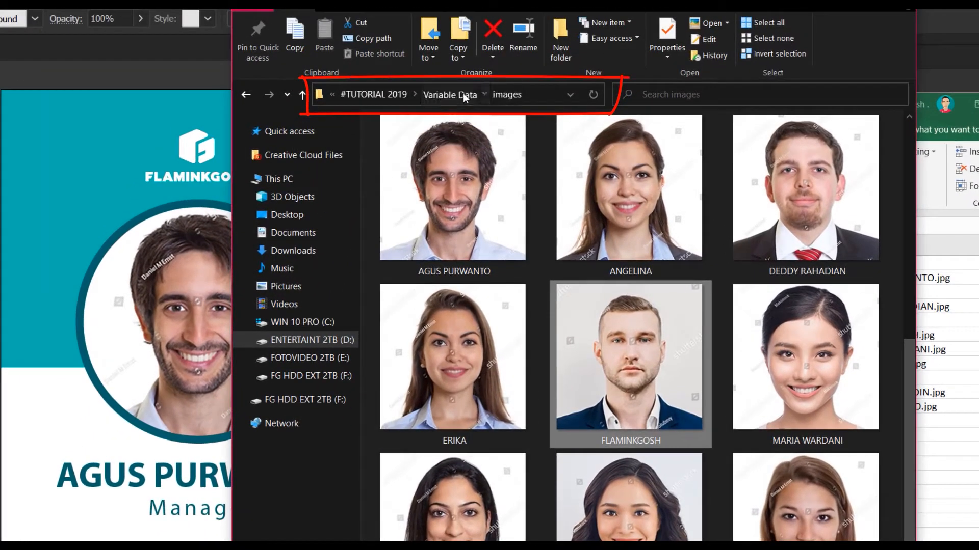
click(462, 95)
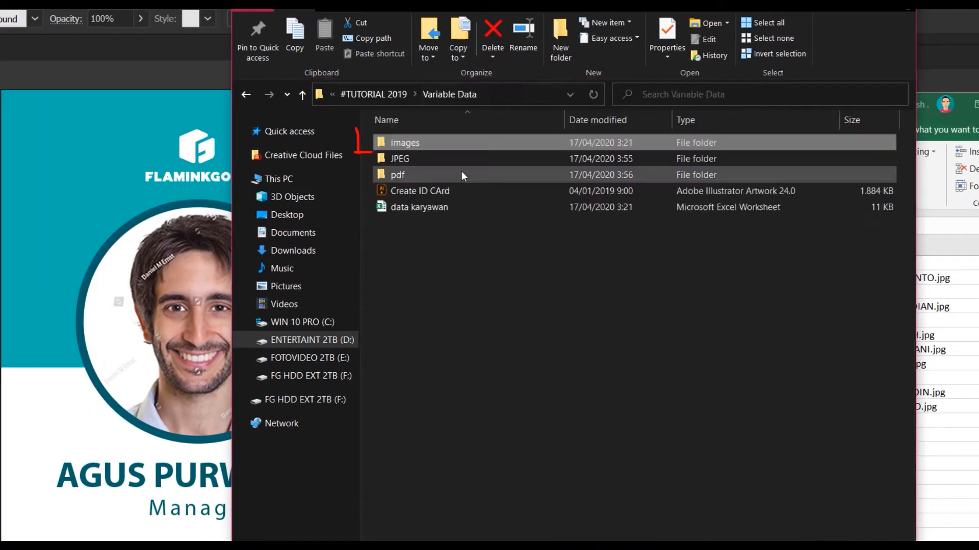
double_click(424, 143)
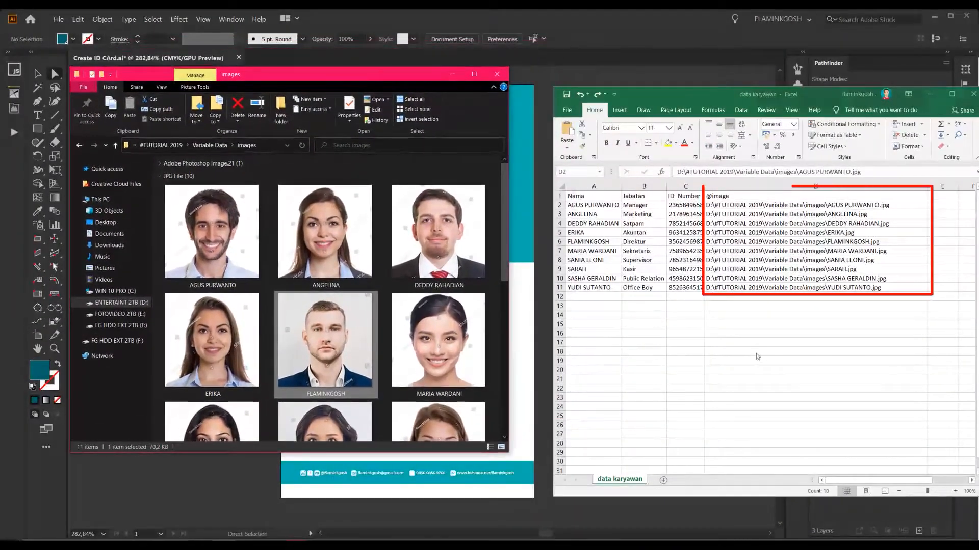
click(748, 207)
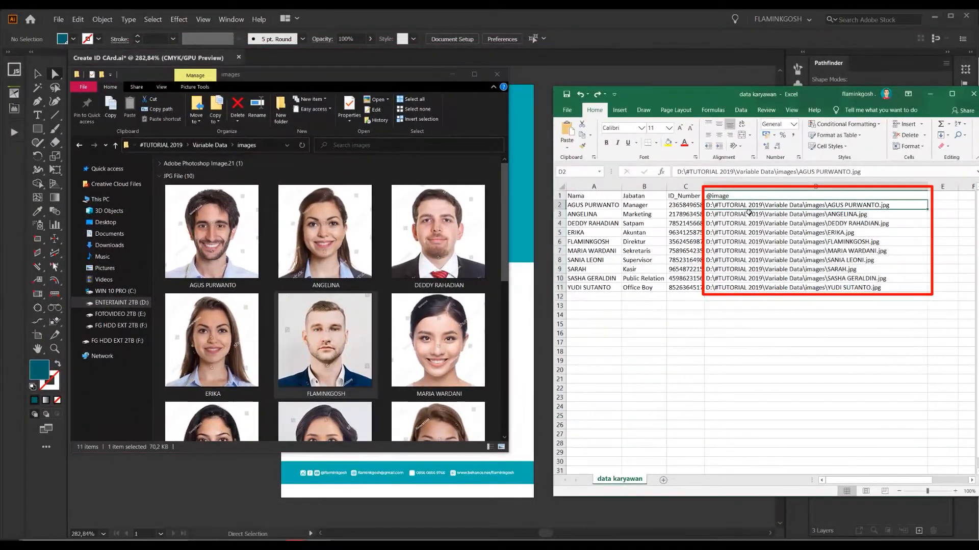
click(845, 360)
click(775, 206)
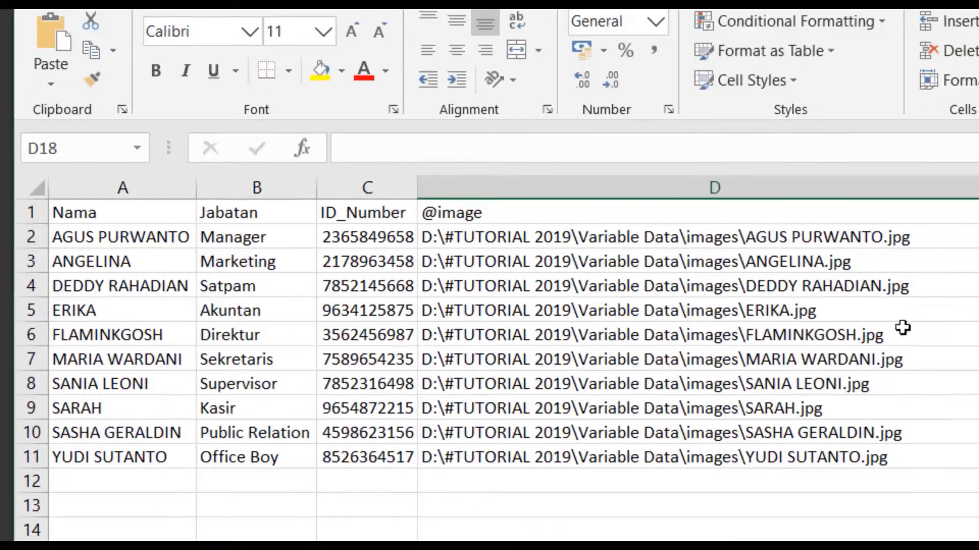
Remove the folder path D:\#TUTORIAL 2019\Variable Data\images\ from cell D2, keeping only the photo's file name with its .jpg extension
click(800, 244)
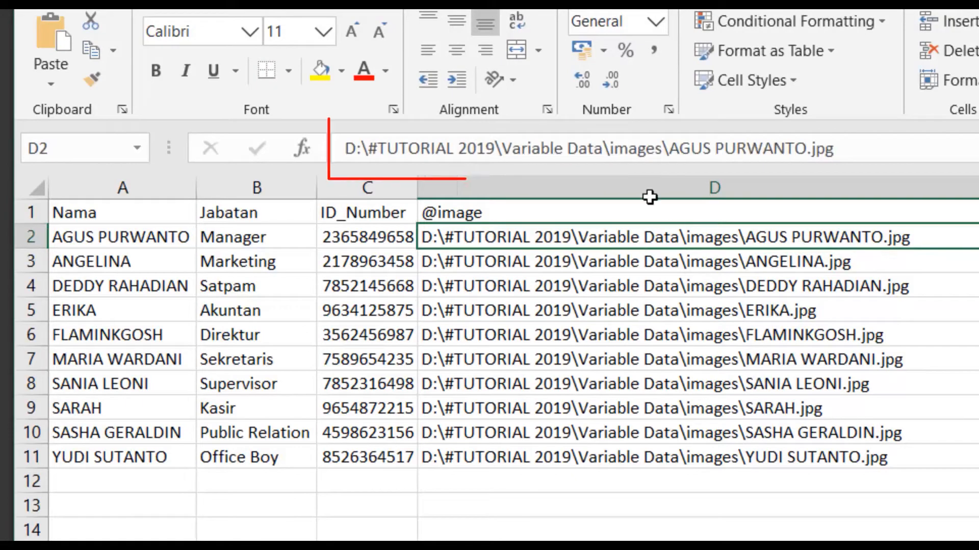
drag(666, 148, 59, 170)
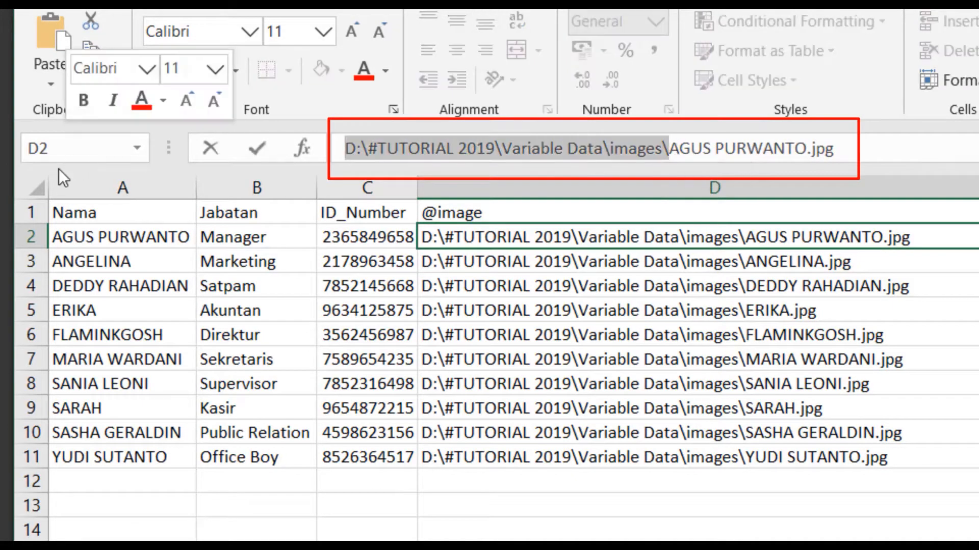
key(BackSpace)
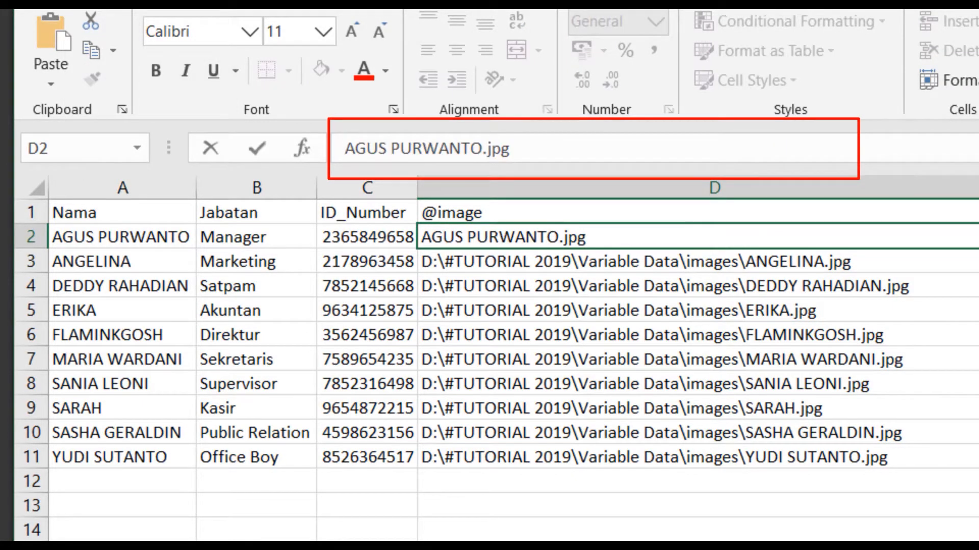
click(509, 148)
drag(345, 144, 482, 150)
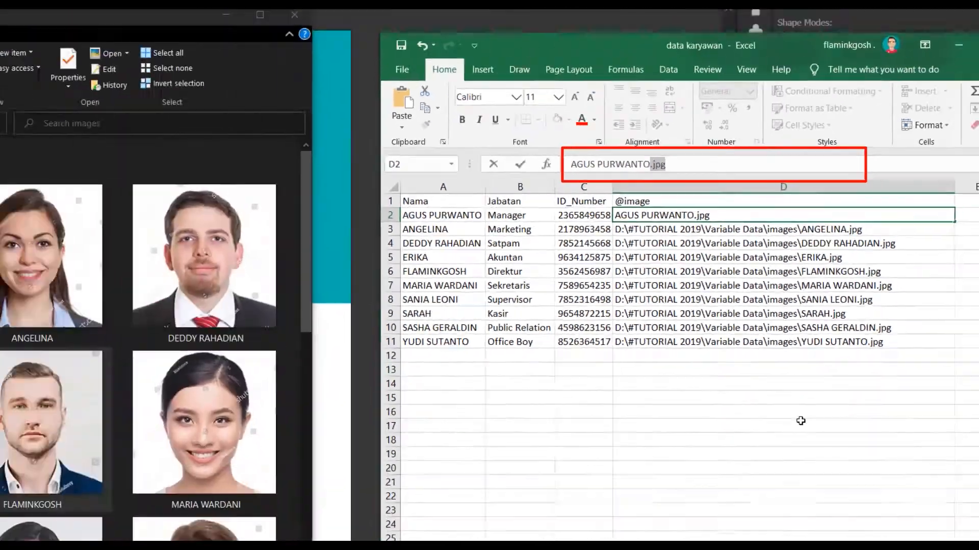
click(801, 421)
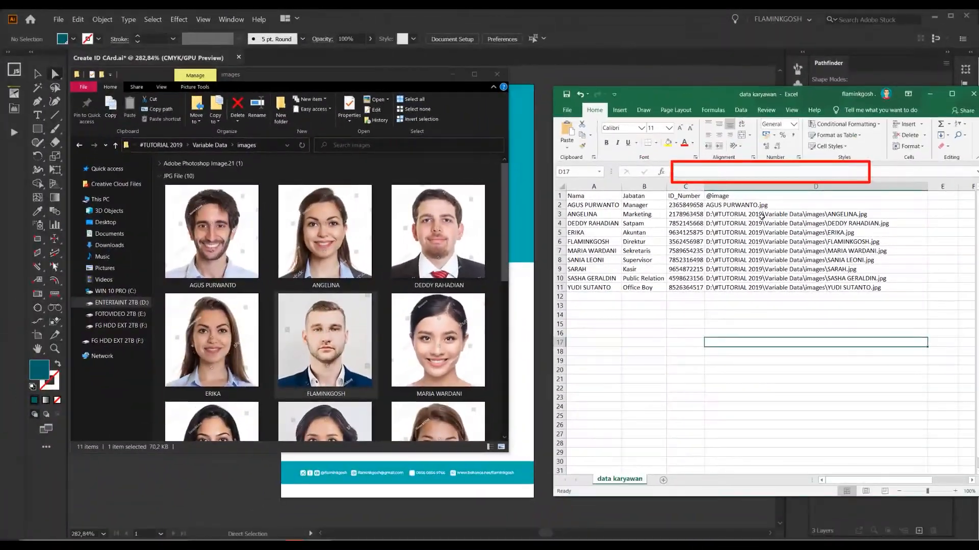
Switch to the Illustrator XML Editor page in the browser and look over the employee table with its _image column
click(674, 216)
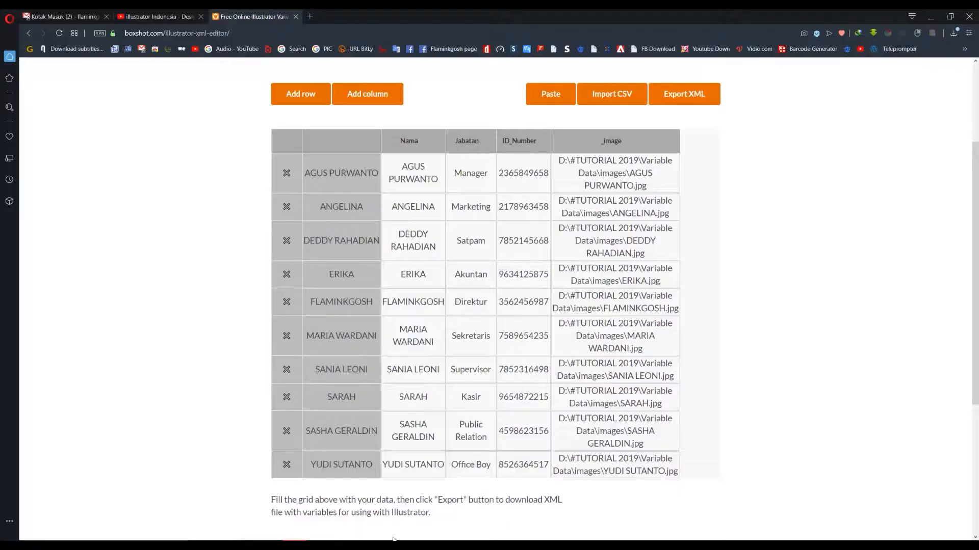
scroll(173, 205, up, 3)
scroll(806, 381, down, 2)
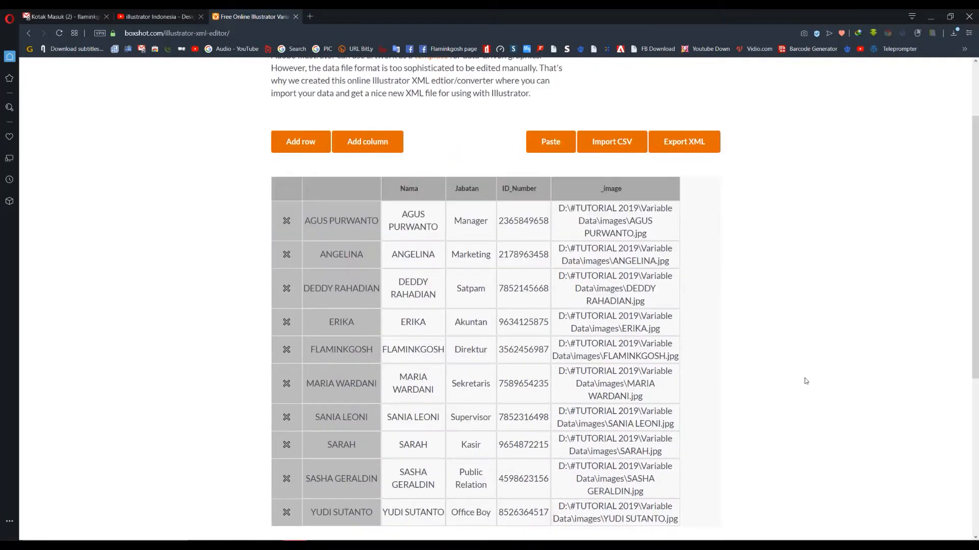
Bring the images folder and the data karyawan workbook side by side in front of the browser
click(223, 541)
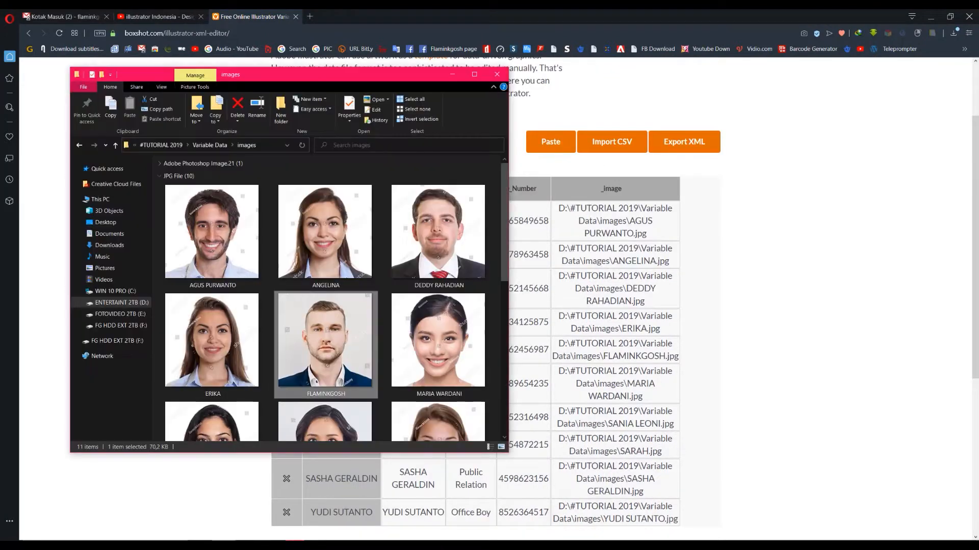
click(385, 296)
key(alt+Tab)
click(810, 217)
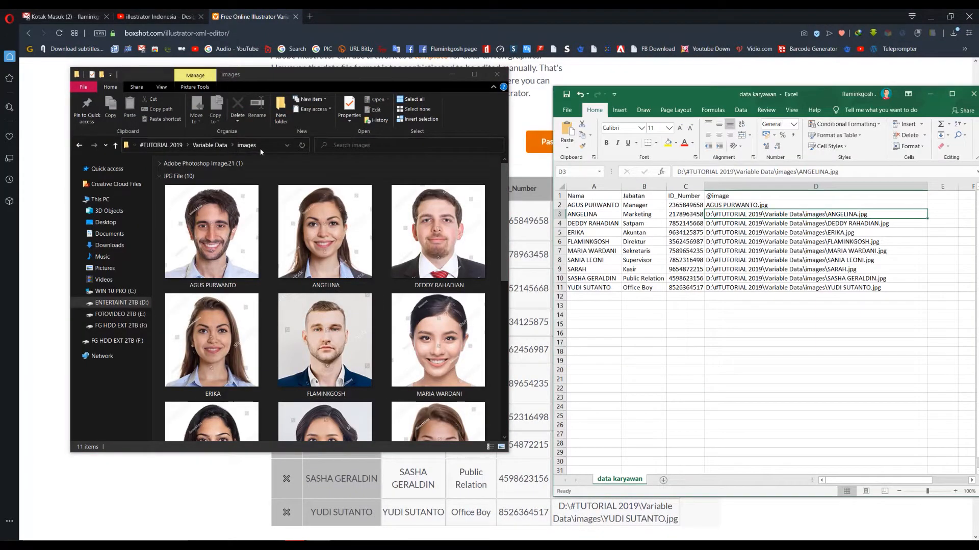
click(205, 234)
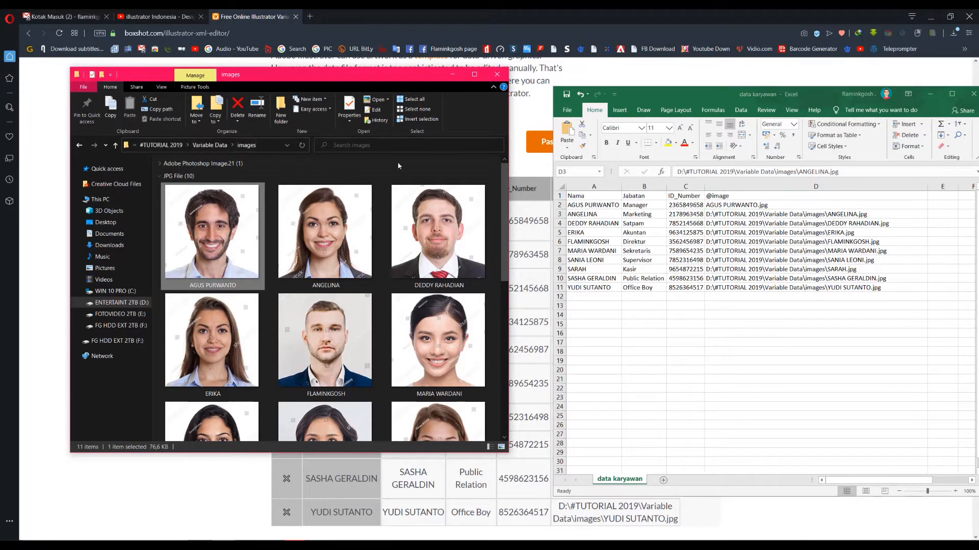
click(725, 214)
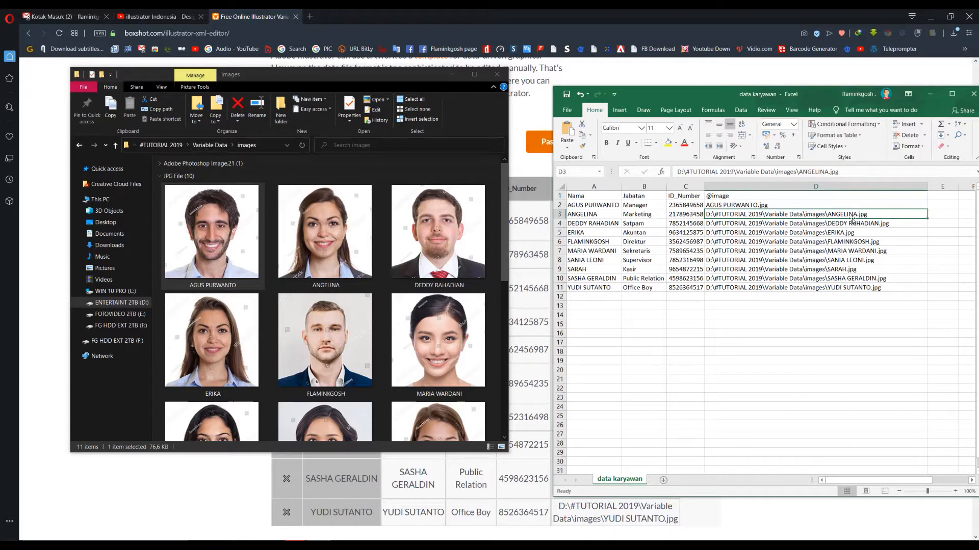
key(Up)
drag(574, 206, 587, 288)
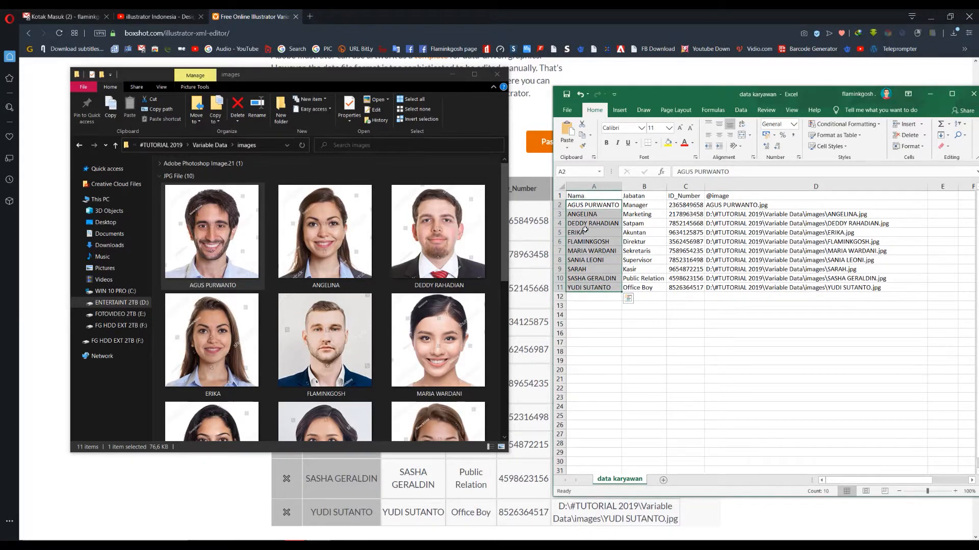
click(710, 262)
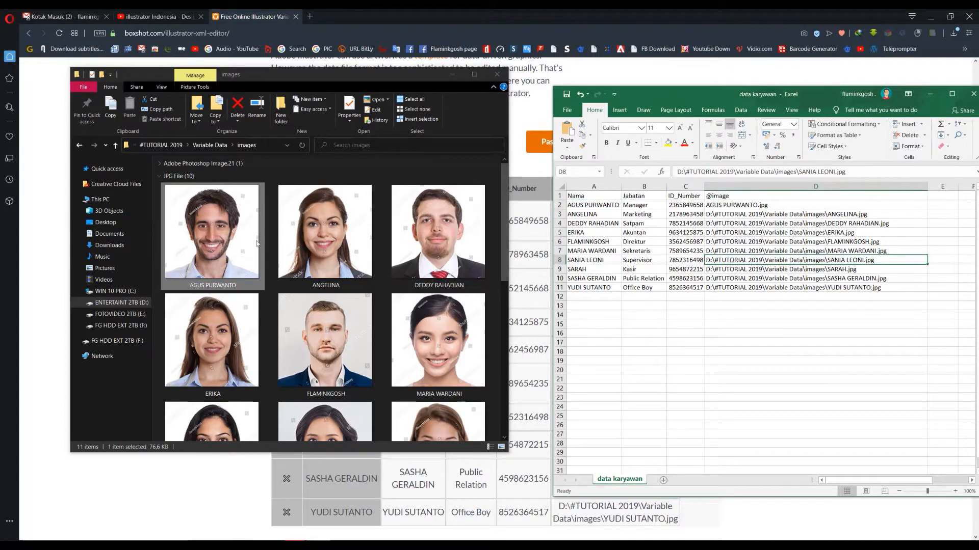
click(217, 249)
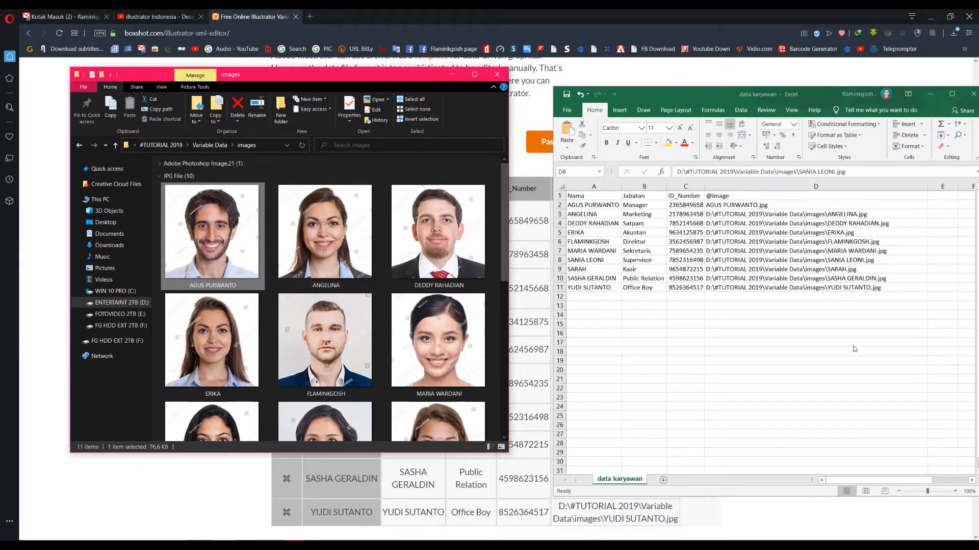
key(alt+Tab)
drag(753, 206, 753, 287)
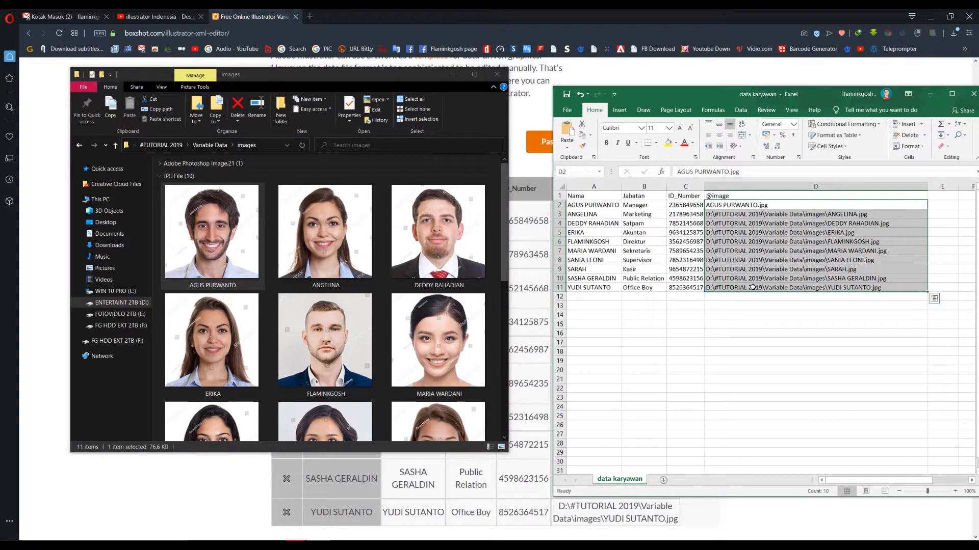
key(Delete)
click(733, 321)
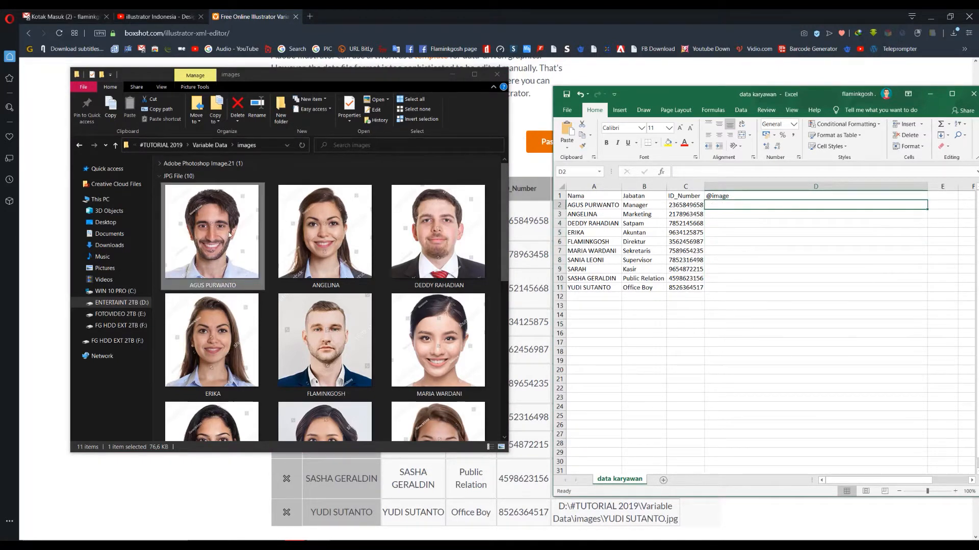
click(229, 231)
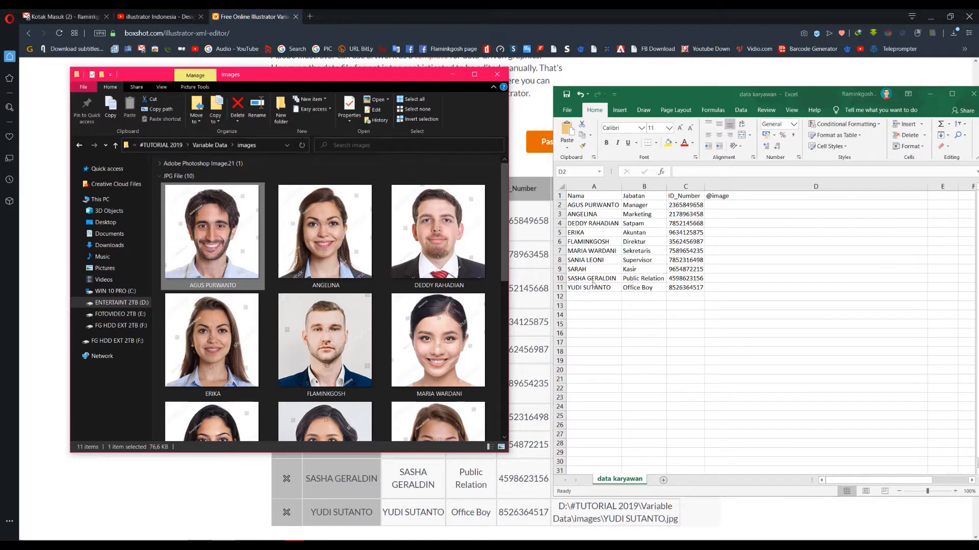
click(588, 205)
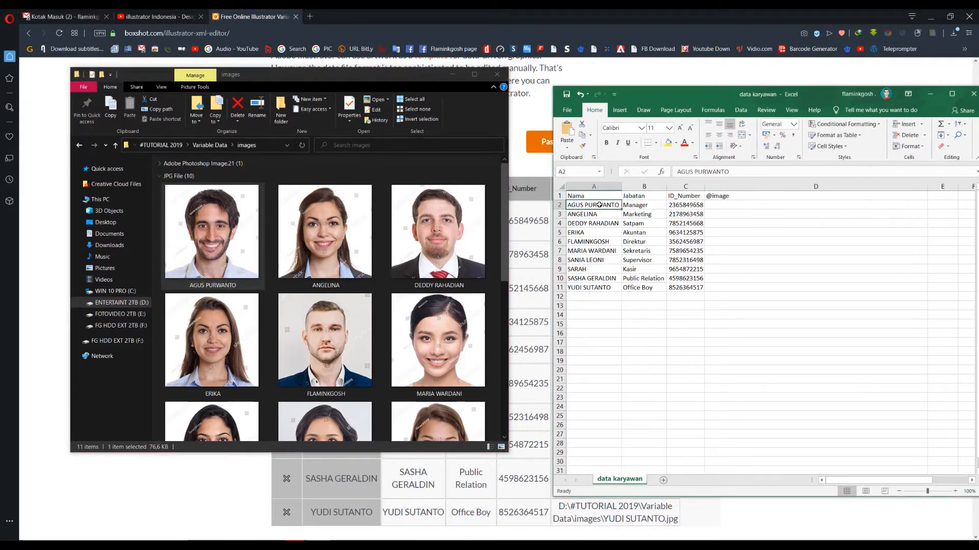
click(266, 153)
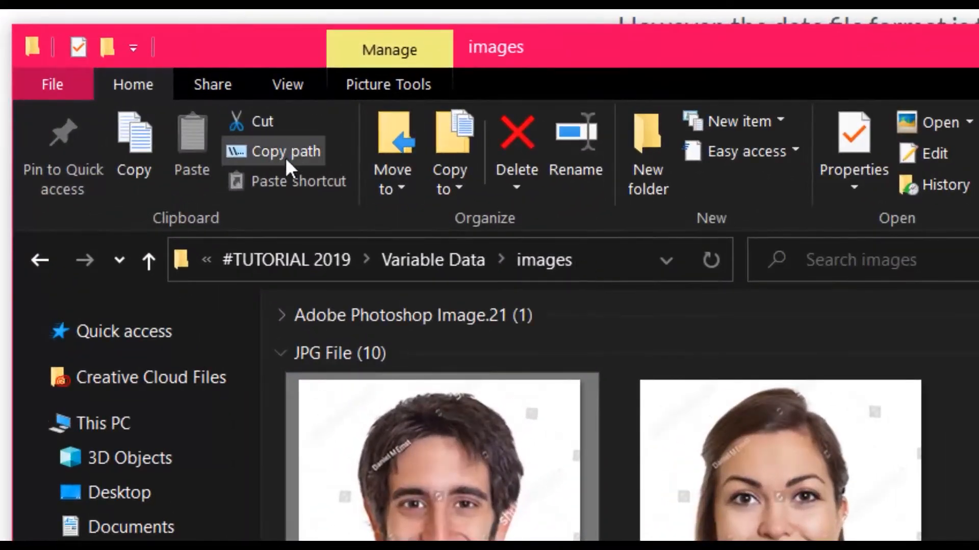
click(300, 151)
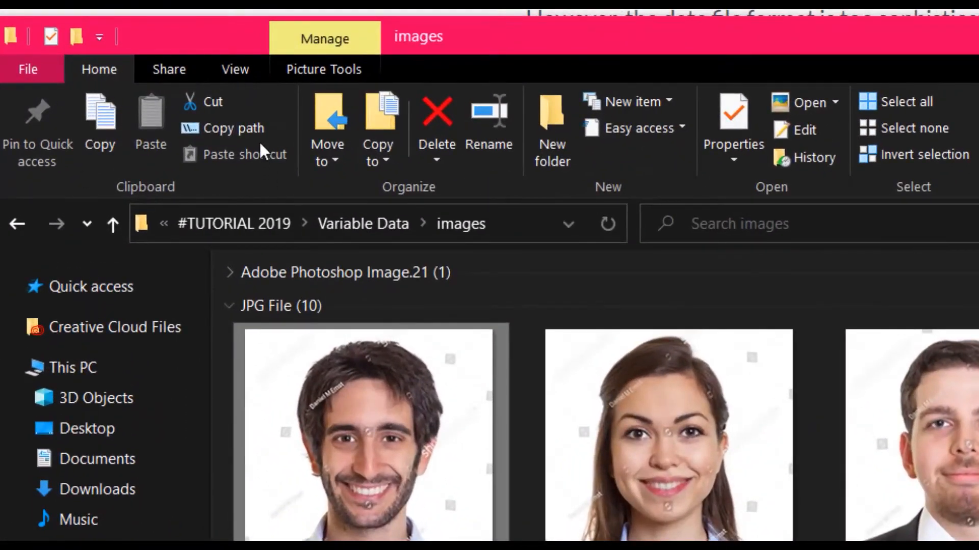
click(252, 127)
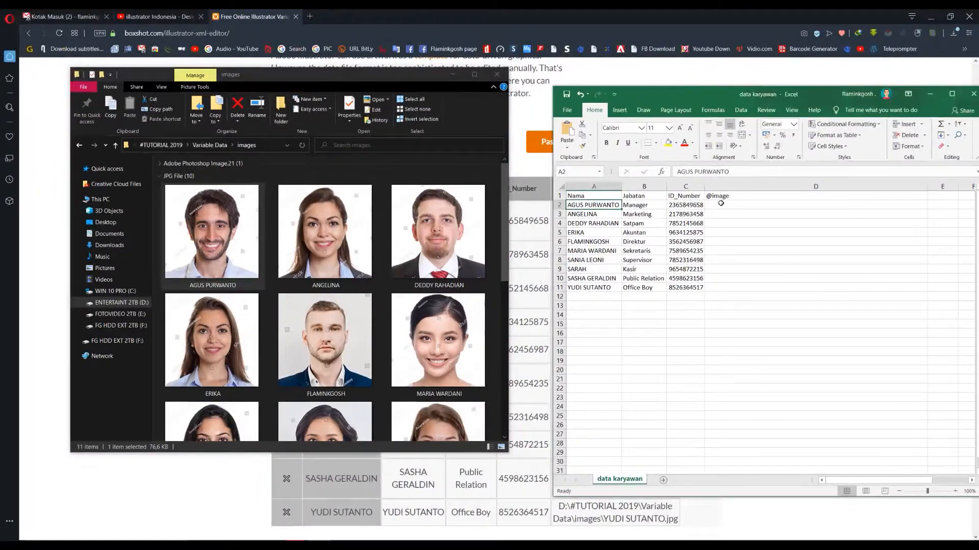
click(732, 267)
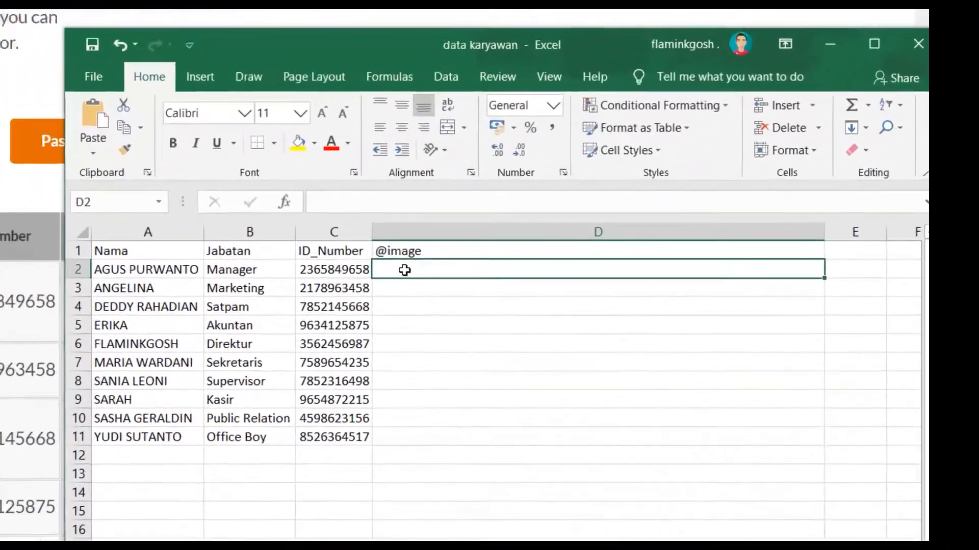
right_click(392, 272)
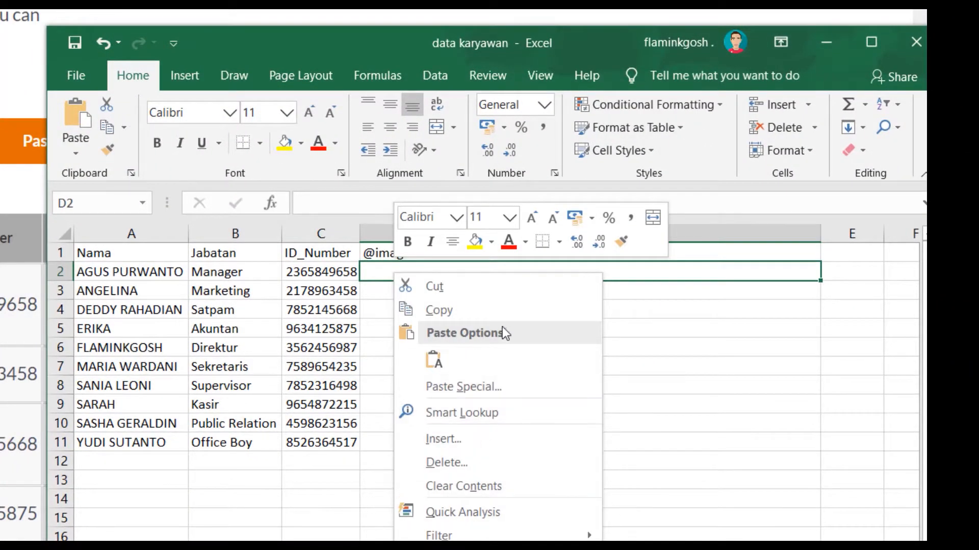
click(439, 360)
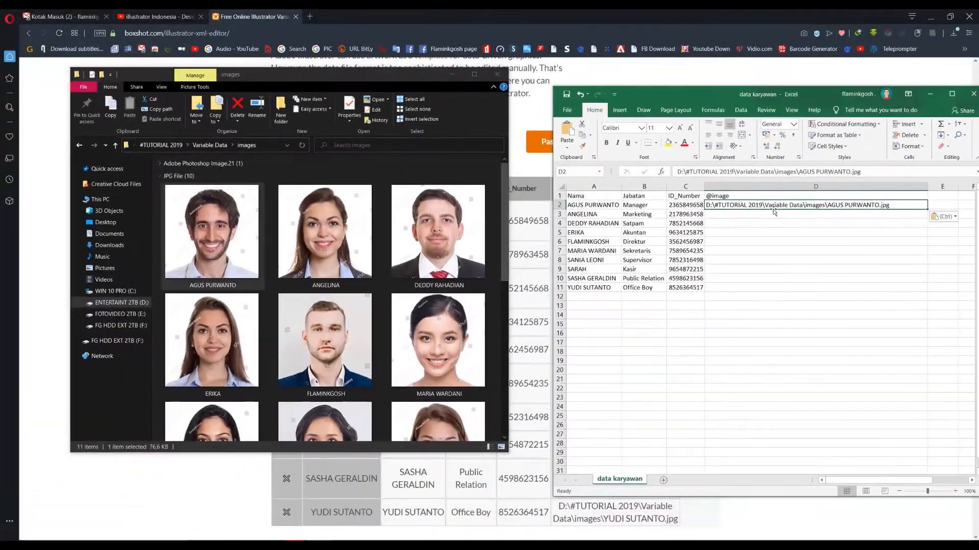
Copy the second photo's file path and paste it into cell D3 of the workbook
click(344, 268)
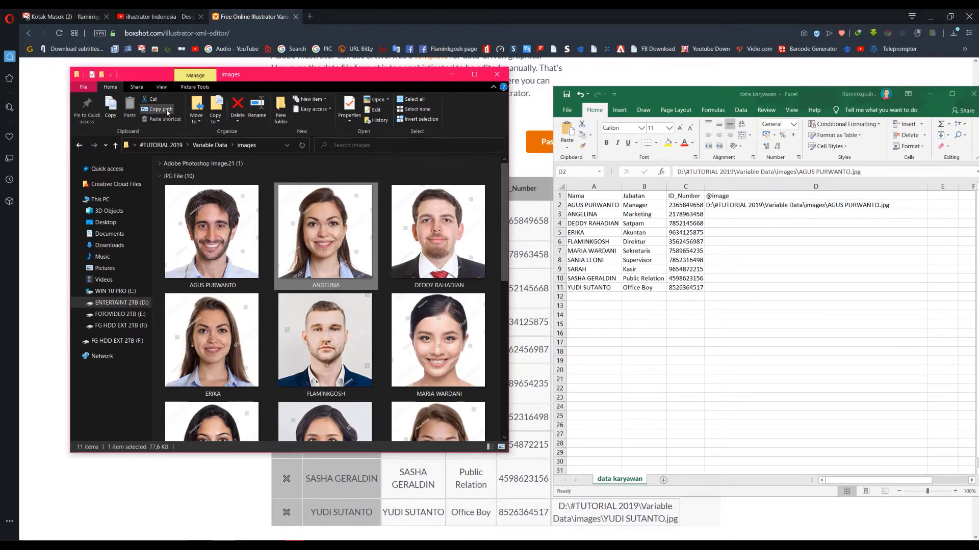
click(716, 215)
text(D:\#TUTORIAL 2019\Variable Data\images\ANGELINA.jpg)
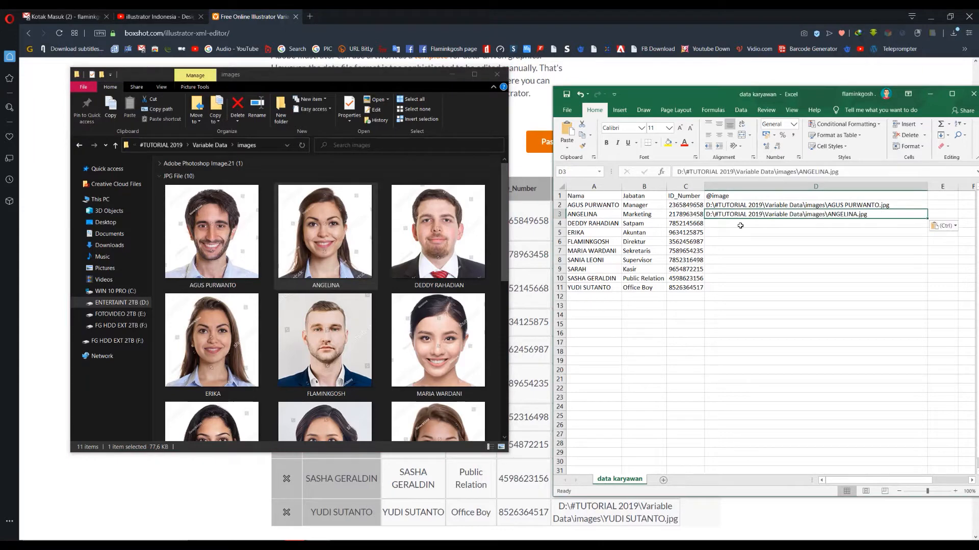
key(Return)
Copy the third photo's file path and paste it into cell D4, beside the matching employee
drag(592, 223, 598, 289)
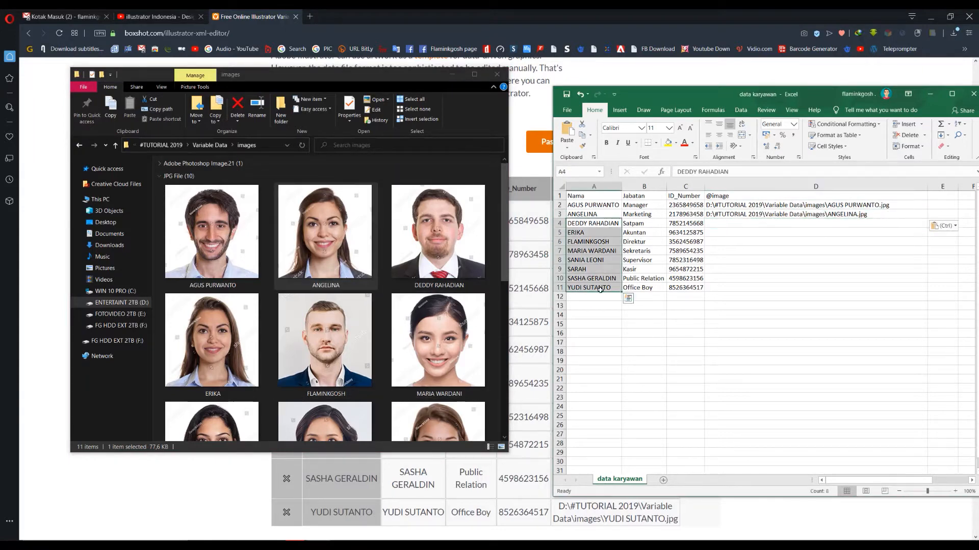
click(742, 224)
click(440, 263)
click(161, 109)
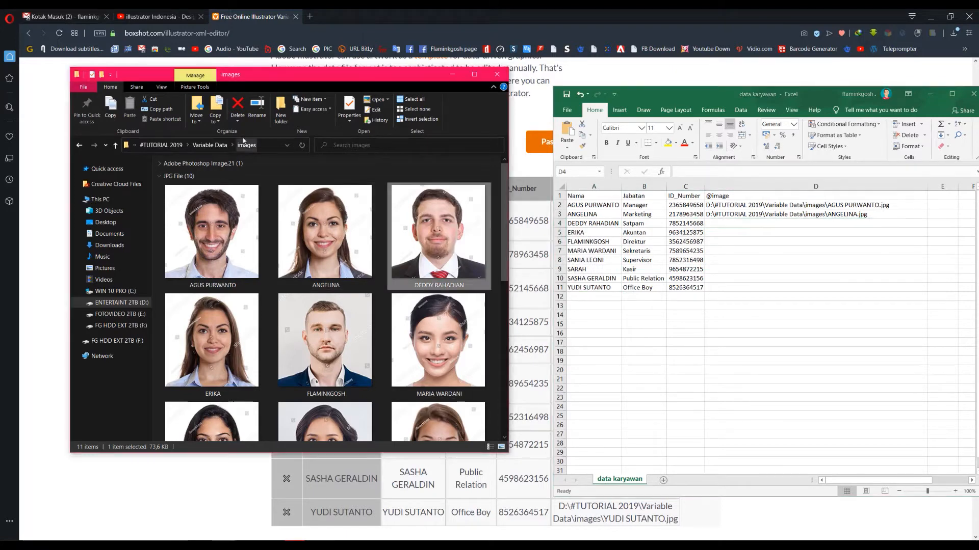
click(730, 225)
key(ctrl+v)
Copy the fourth and fifth photos' file paths one at a time into cells D5 and D6
click(223, 341)
click(161, 109)
click(740, 234)
key(ctrl+v)
click(325, 342)
click(161, 109)
click(739, 243)
key(ctrl+v)
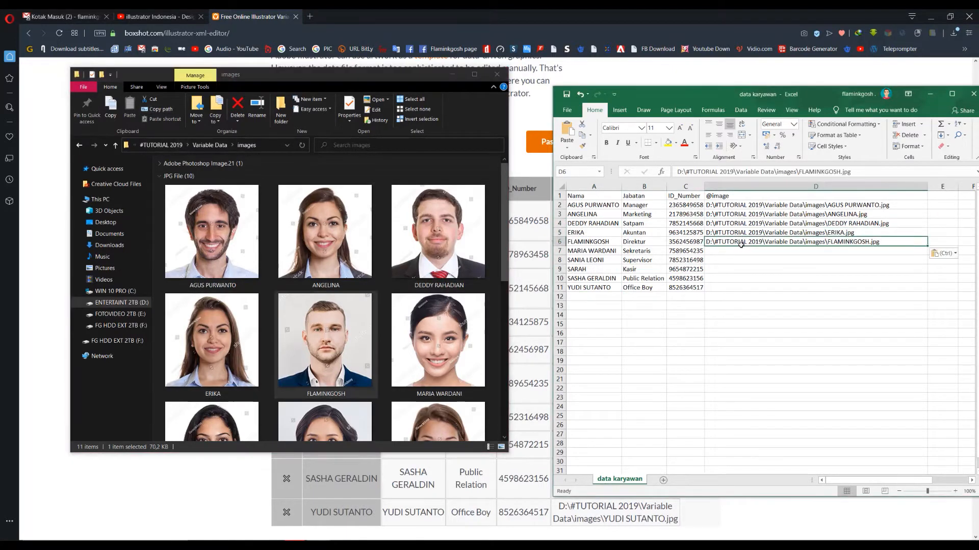
Copy the sixth and seventh photos' file paths one at a time into cells D7 and D8
click(439, 341)
click(161, 110)
click(739, 251)
scroll(256, 413, down, 3)
click(219, 285)
click(160, 109)
click(724, 260)
key(ctrl+v)
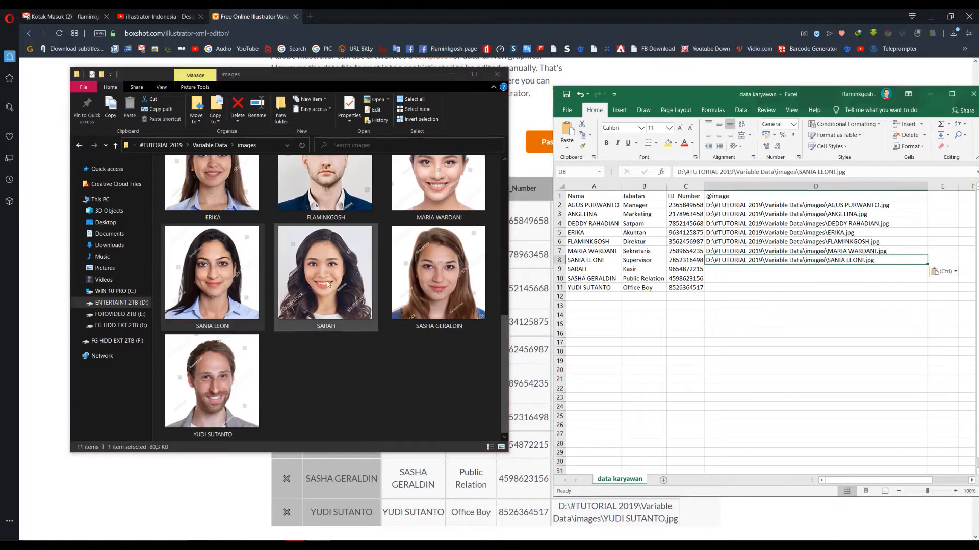
click(326, 280)
click(160, 109)
click(713, 270)
click(153, 109)
click(739, 278)
key(ctrl+v)
click(212, 382)
click(153, 109)
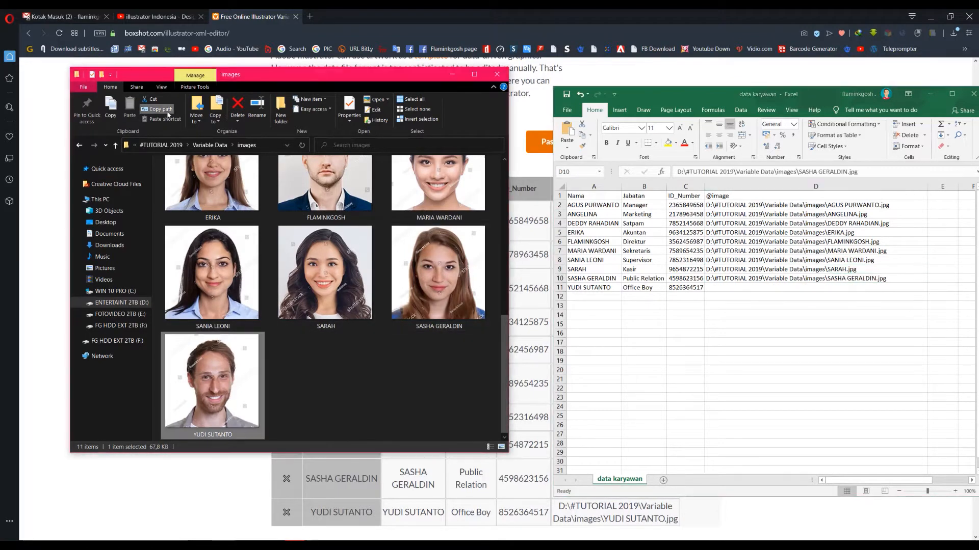
click(739, 287)
key(ctrl+v)
click(841, 404)
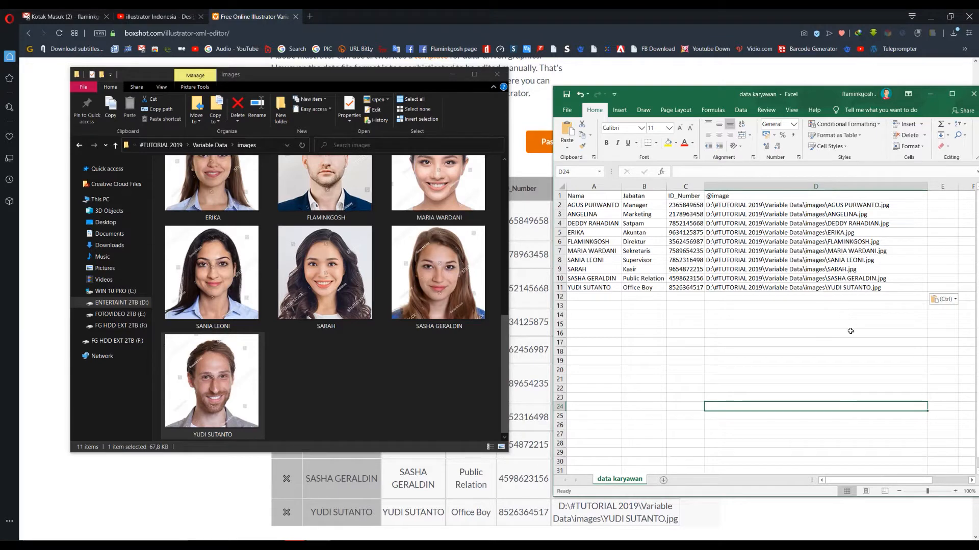
Put away the images folder window and place the data karyawan workbook over the XML Editor page
scroll(381, 278, up, 5)
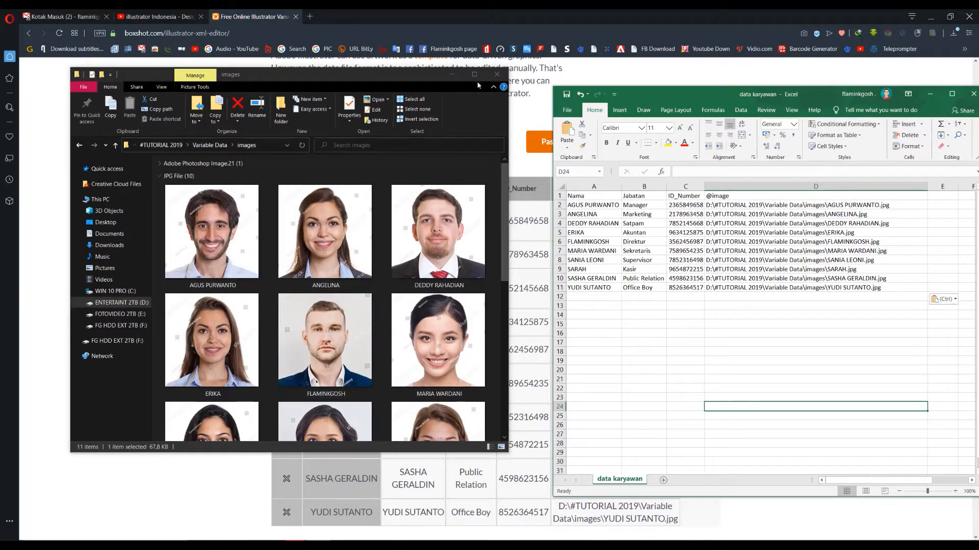
click(760, 342)
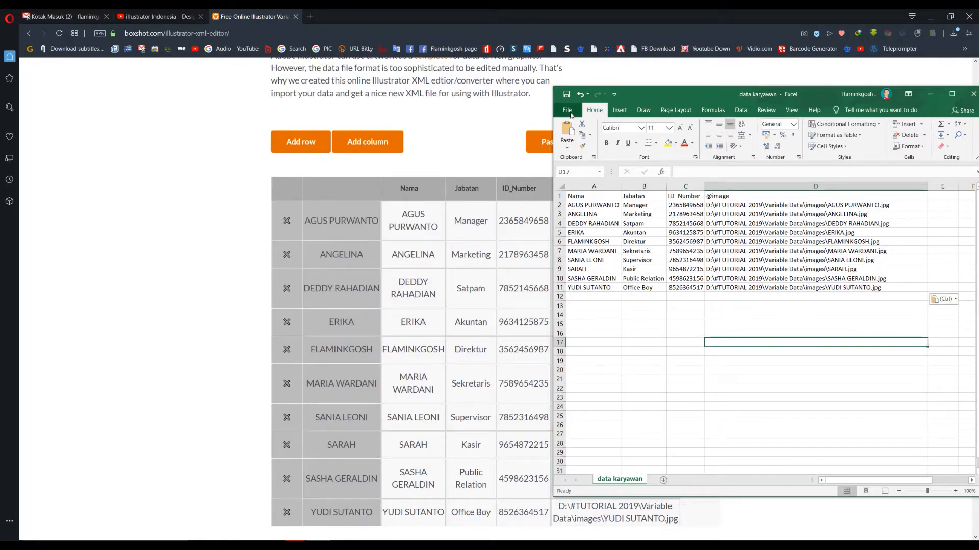
drag(762, 97, 845, 109)
click(206, 217)
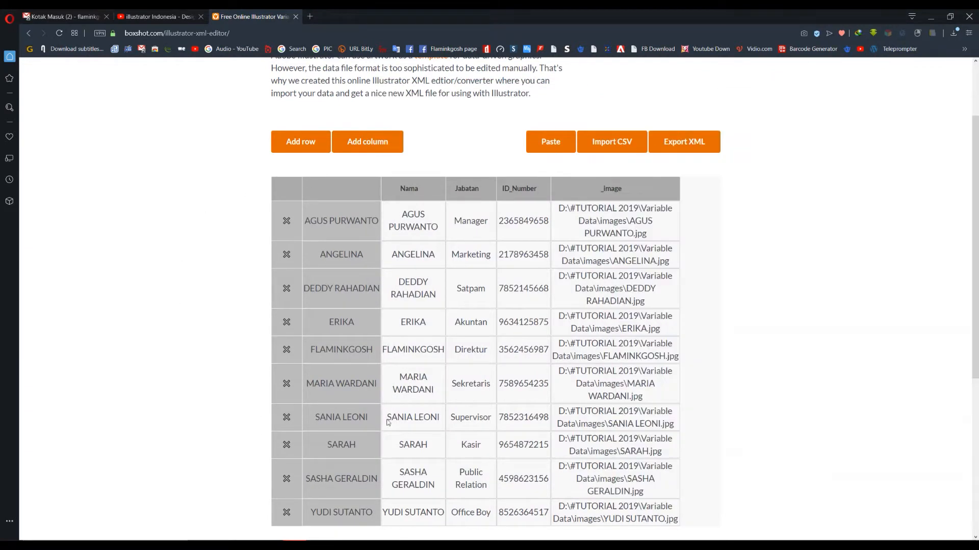
scroll(179, 261, up, 2)
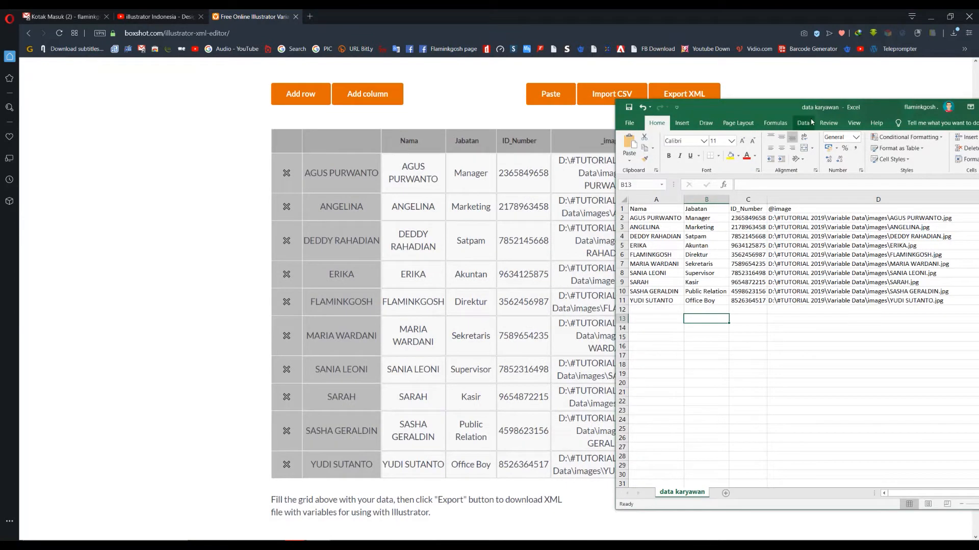
drag(818, 109, 484, 99)
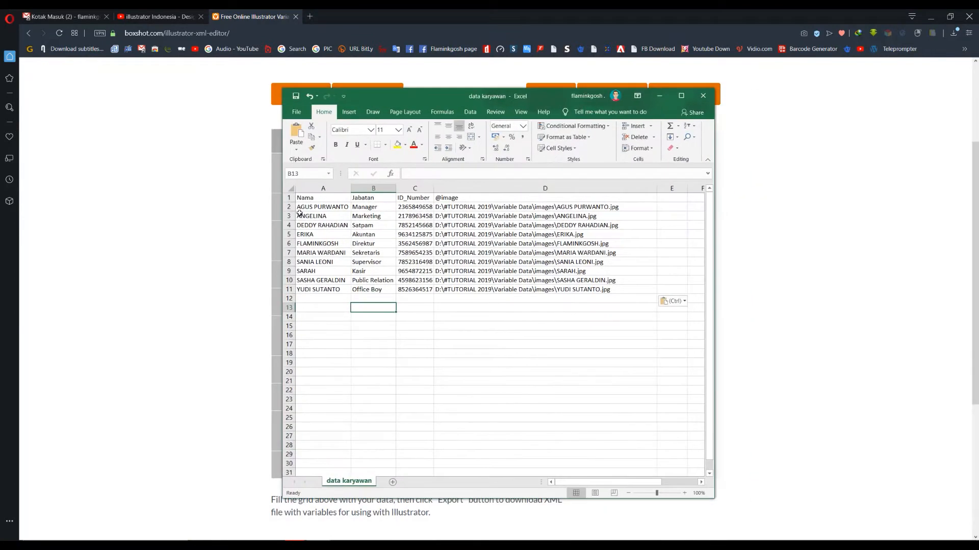
Copy the full employee table A1:D11, including the header row
drag(307, 199, 530, 291)
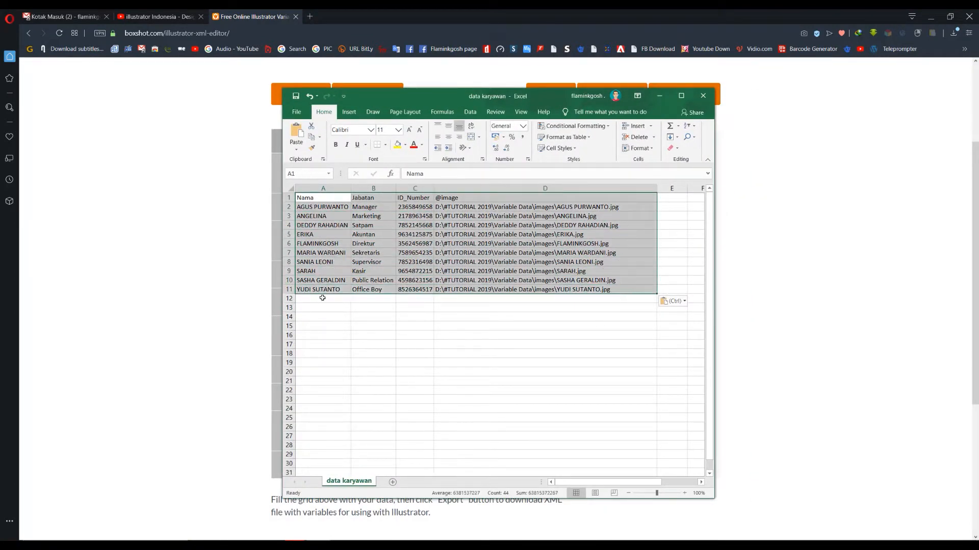
right_click(590, 291)
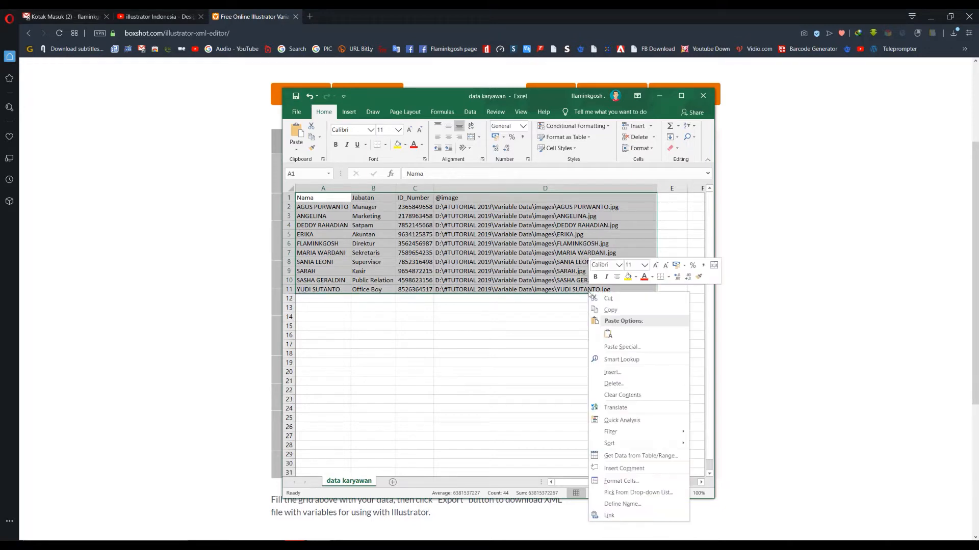
click(626, 311)
Return to the Illustrator XML Editor page, paste the copied employee table as new data and import it into the grid
click(546, 95)
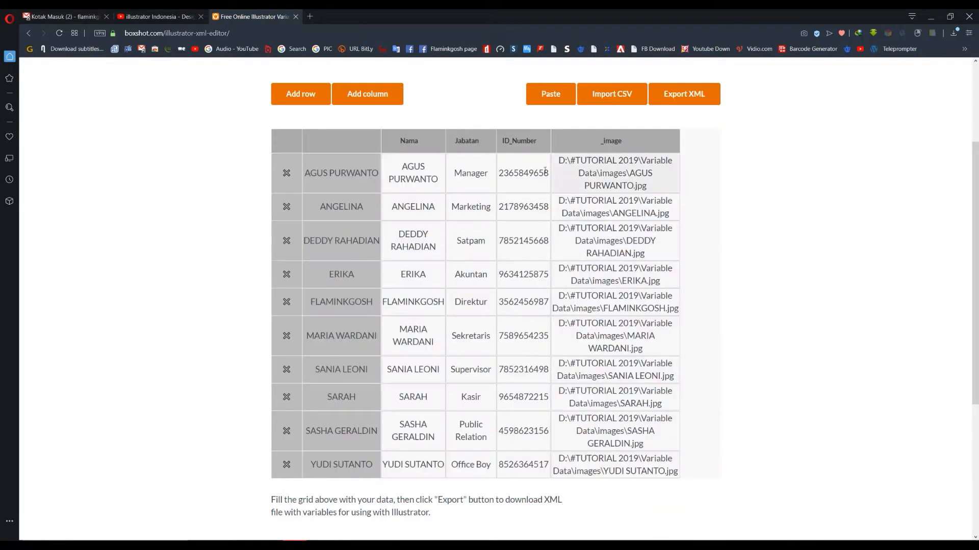
click(552, 96)
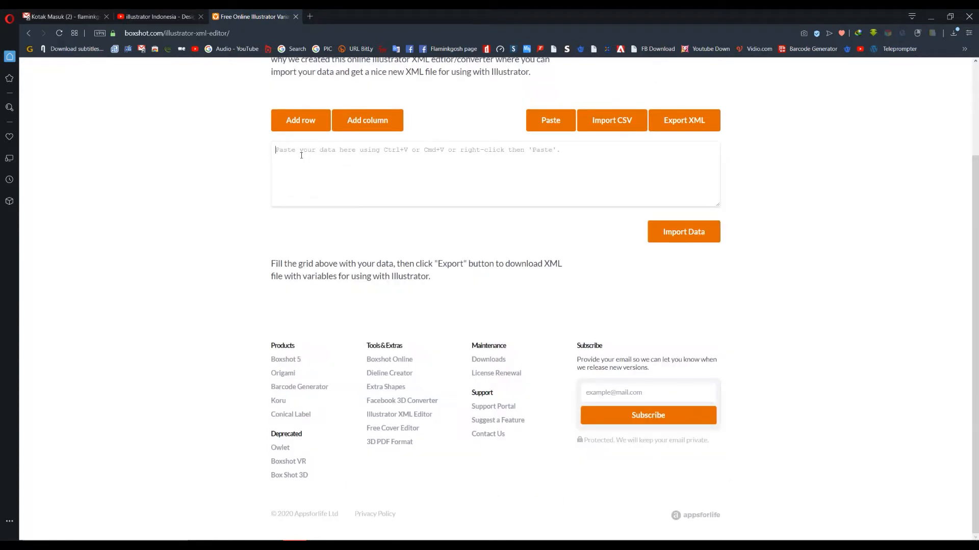
right_click(300, 155)
click(297, 150)
right_click(297, 150)
click(329, 218)
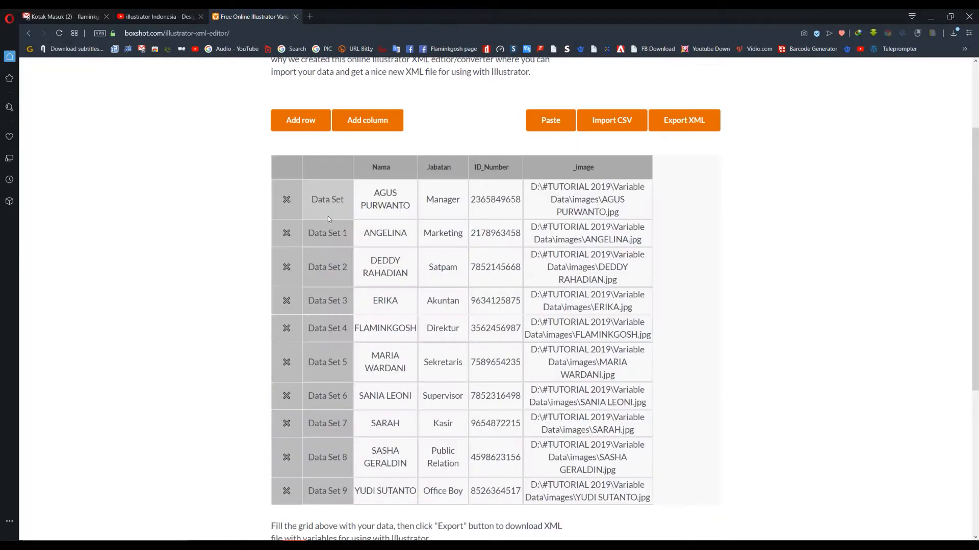
Look over the imported grid's columns and compare them with the ID card design in Illustrator
scroll(555, 368, up, 2)
scroll(554, 368, down, 3)
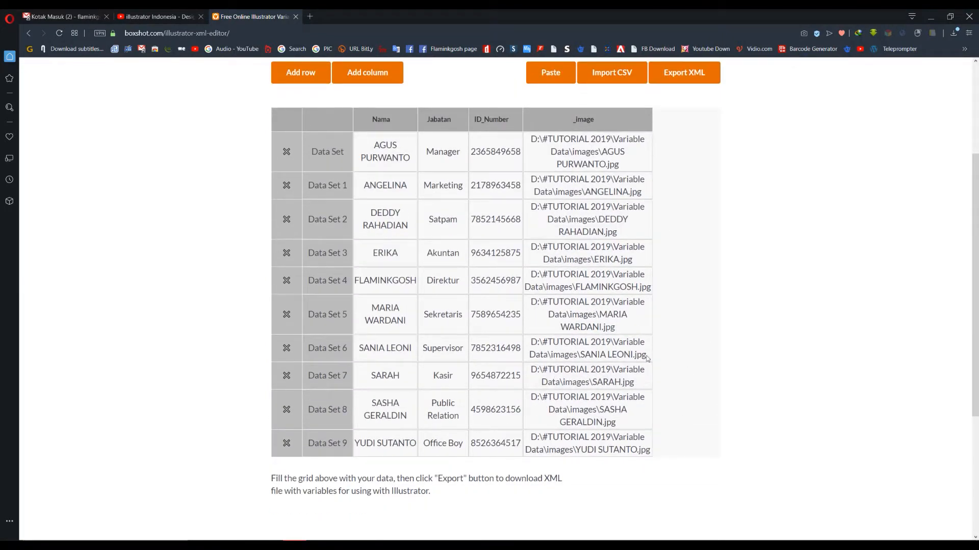
mouse_move(380, 123)
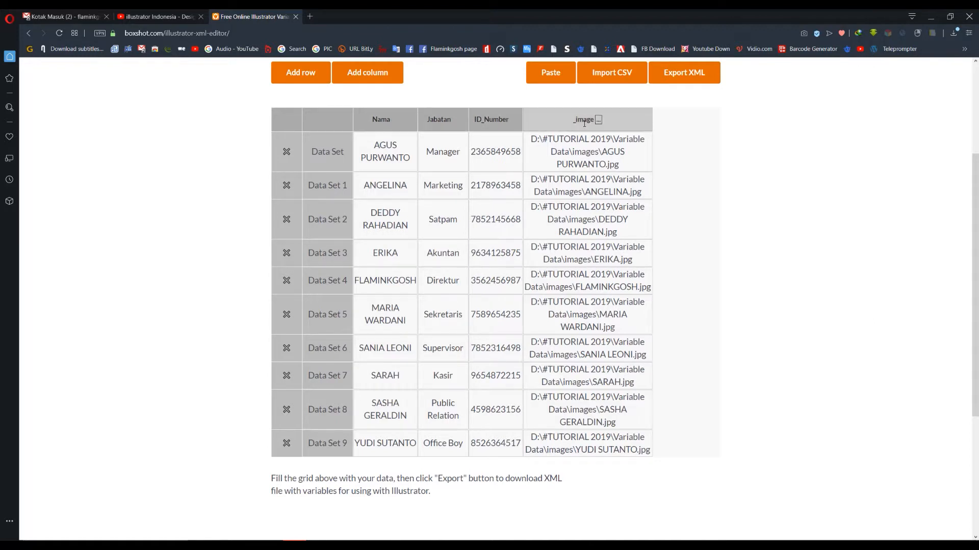
click(274, 545)
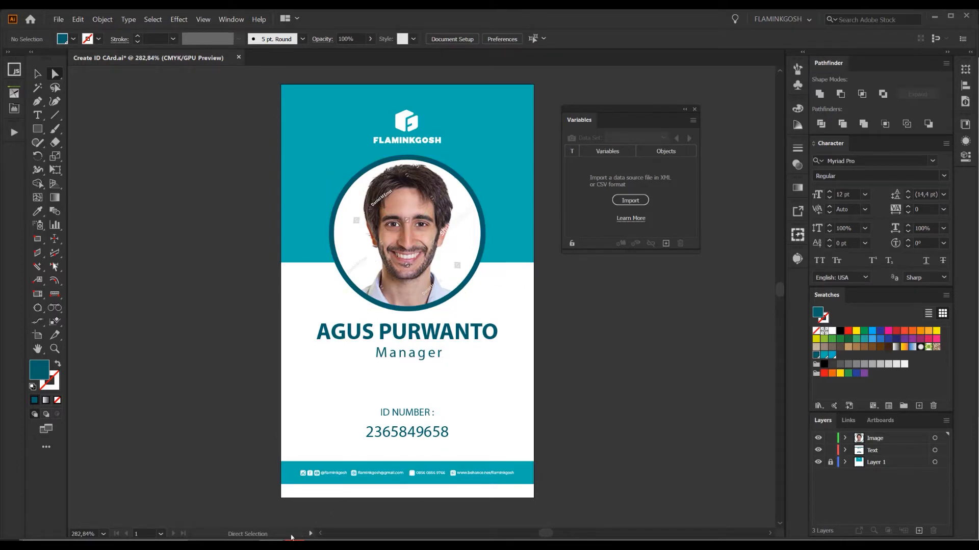
click(273, 545)
Set the variable type of the Nama, Jabatan and ID_Number columns to Text
click(394, 120)
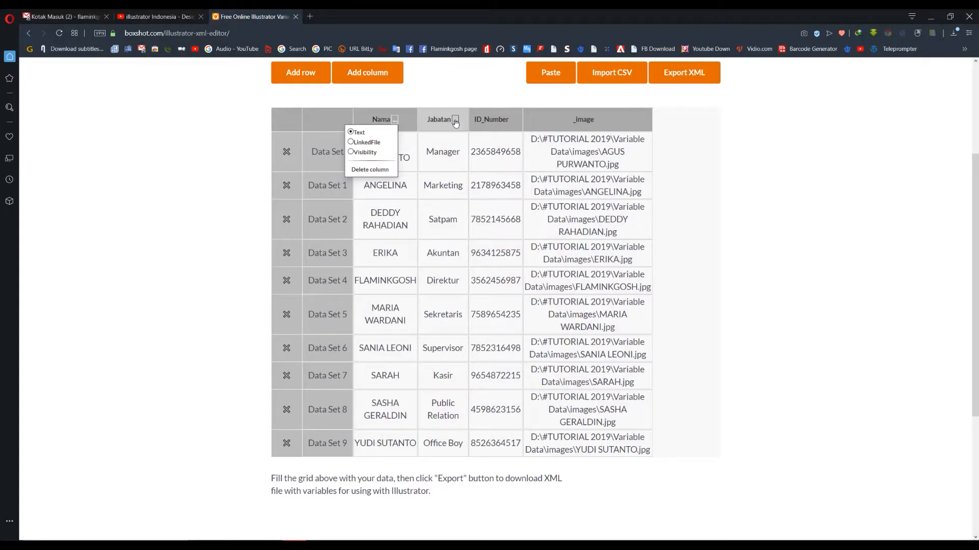
click(360, 134)
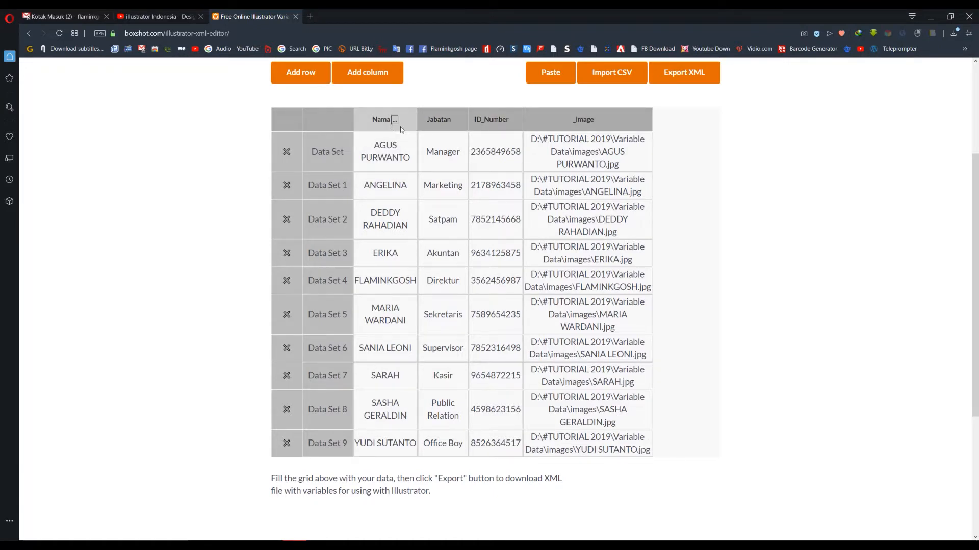
click(455, 121)
click(429, 132)
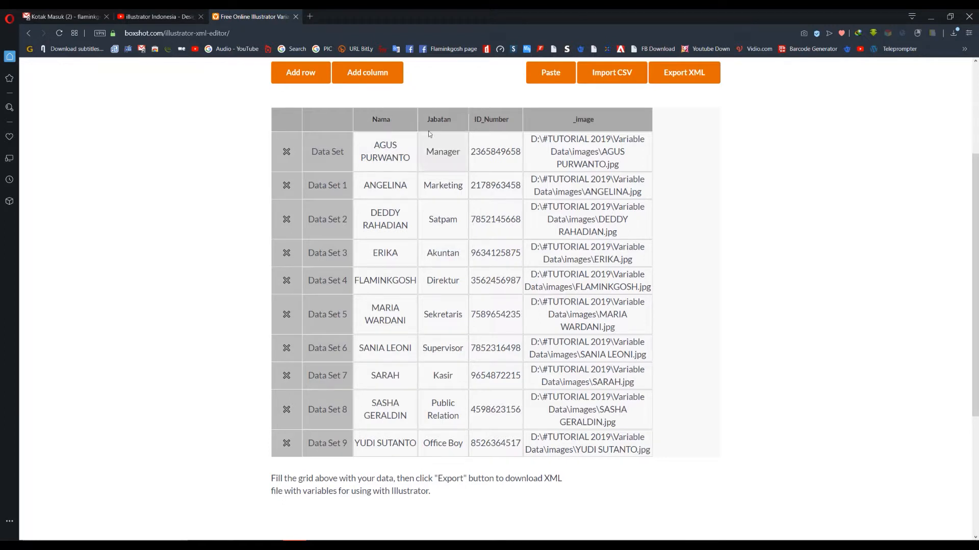
click(513, 119)
click(469, 132)
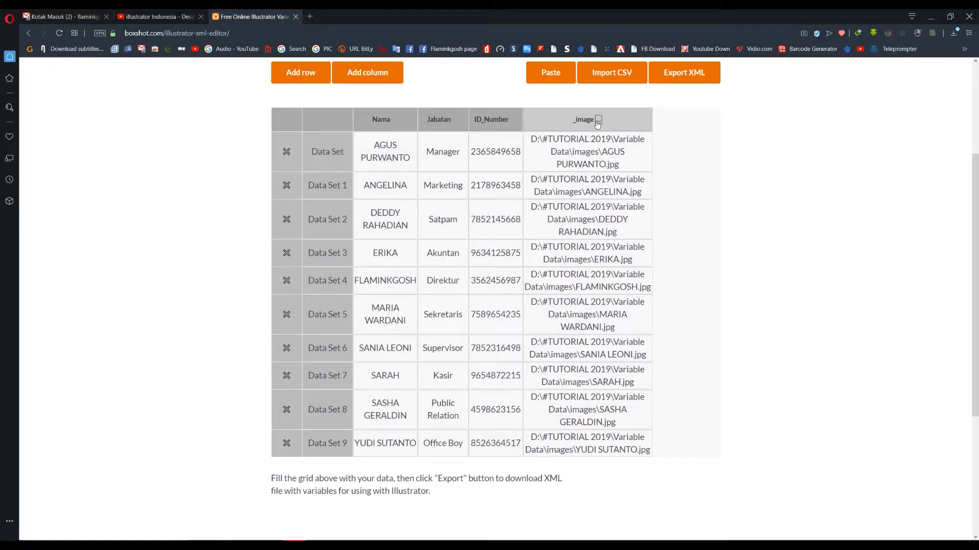
Set the variable type of the _image column to LinkedFile
click(598, 120)
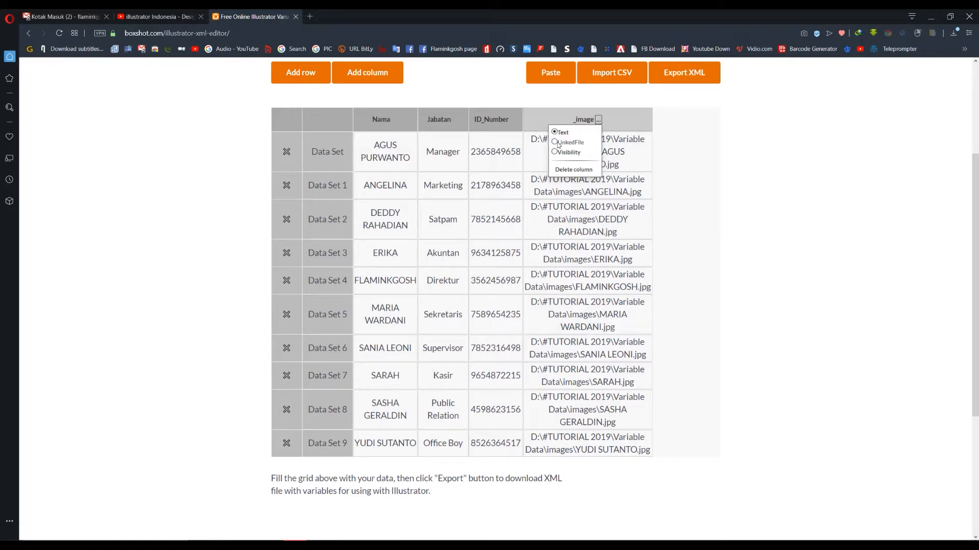
click(556, 143)
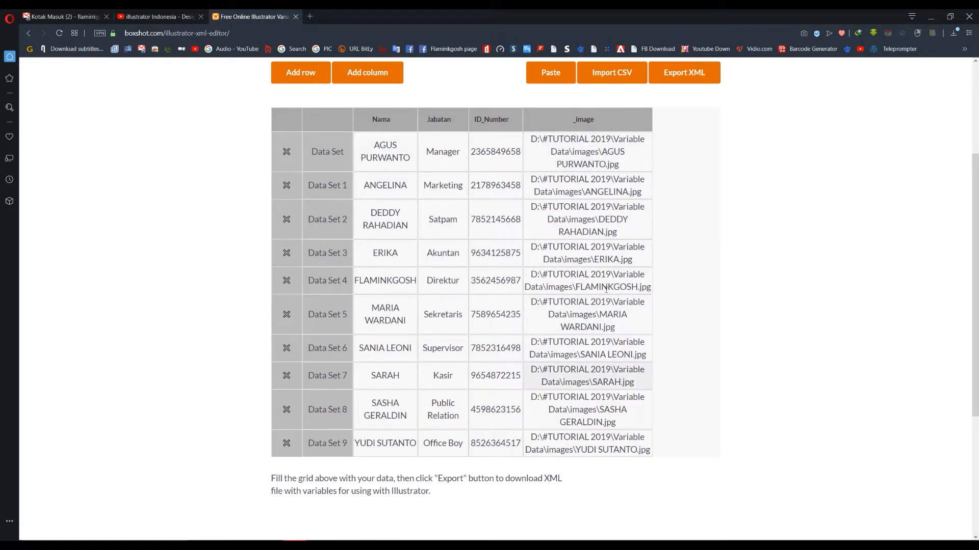
click(598, 122)
click(566, 145)
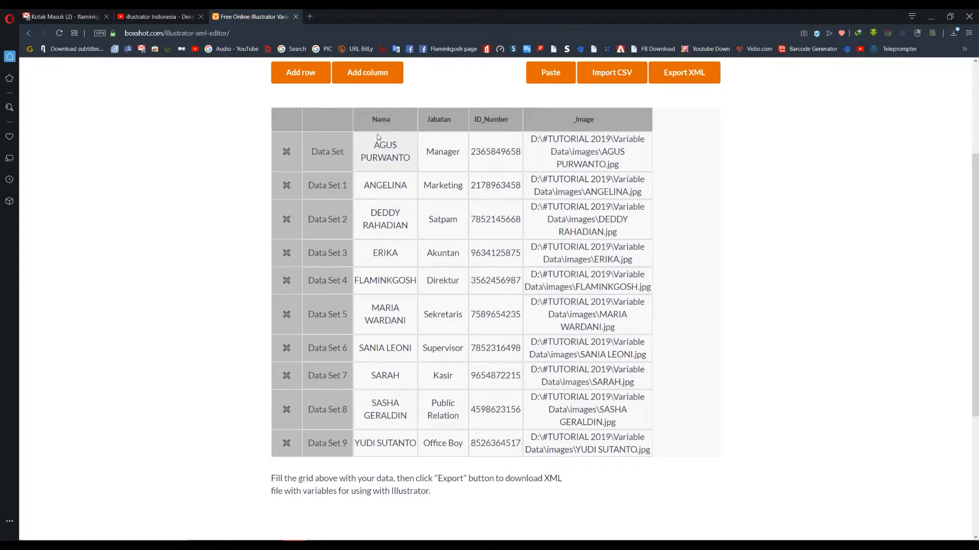
mouse_move(495, 122)
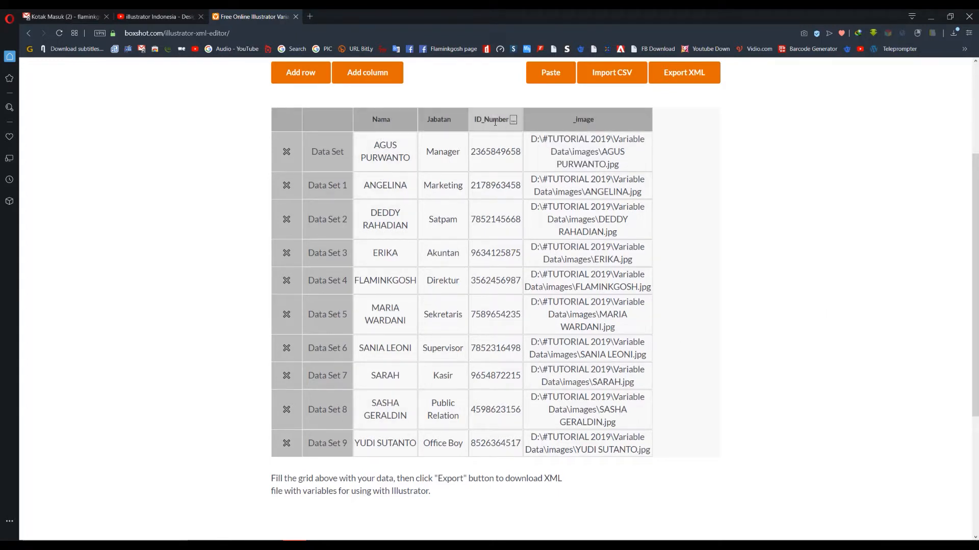
Check the _image column's variable type and examine the data set labels beside the employee names in the Nama column
click(598, 121)
click(567, 145)
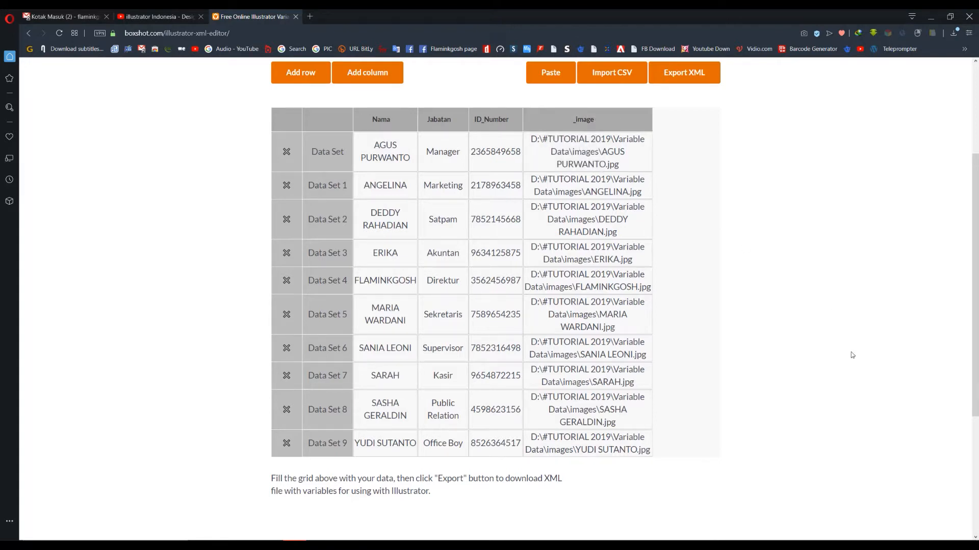
scroll(852, 355, up, 1)
double_click(332, 200)
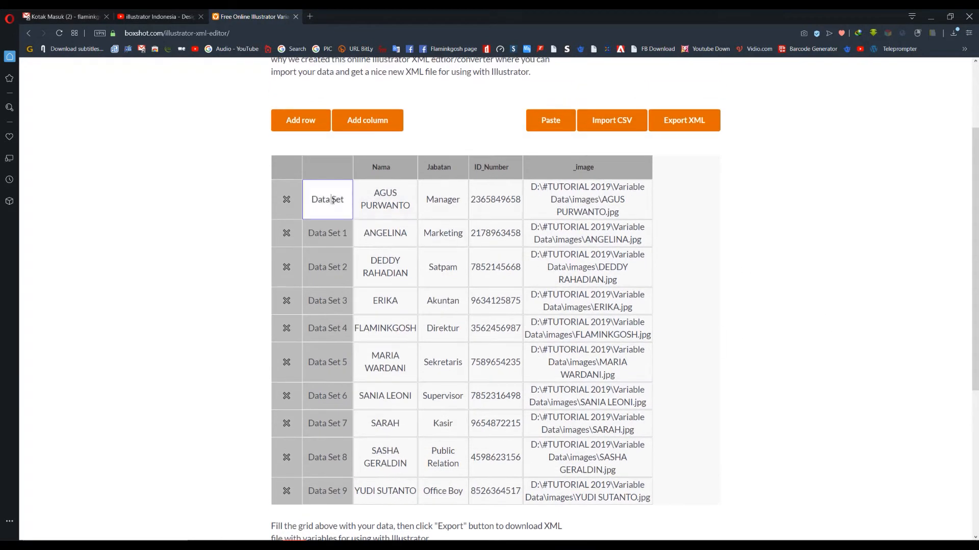
click(328, 232)
click(334, 302)
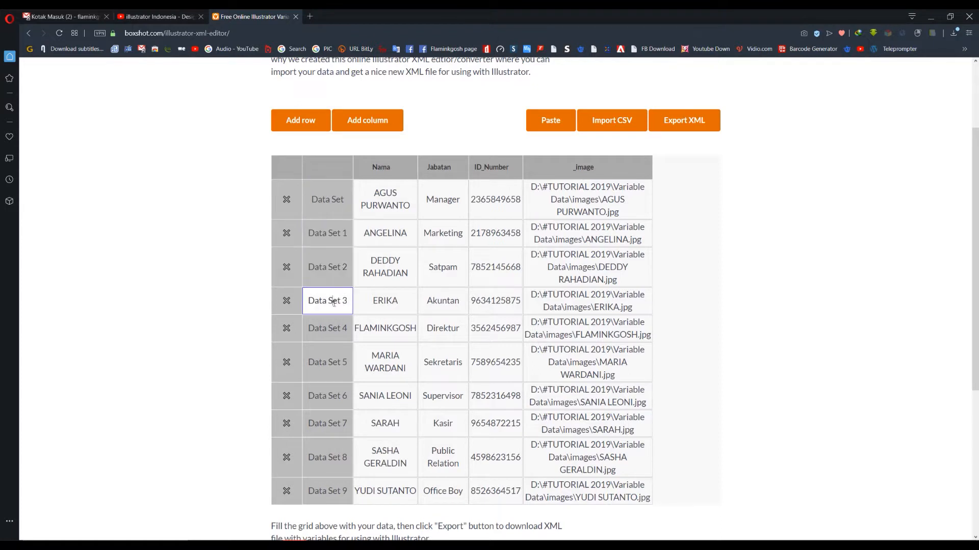
click(330, 331)
click(328, 362)
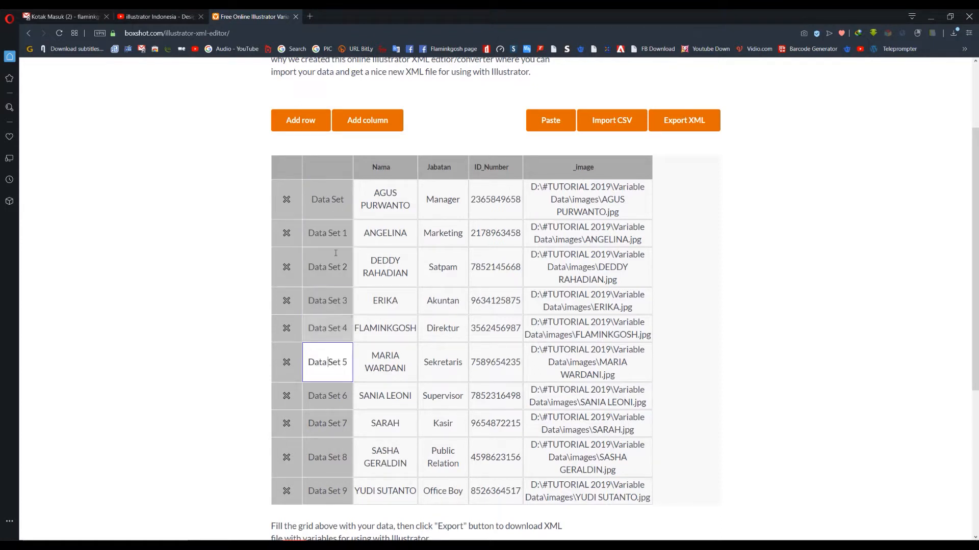
click(326, 197)
click(323, 233)
click(330, 274)
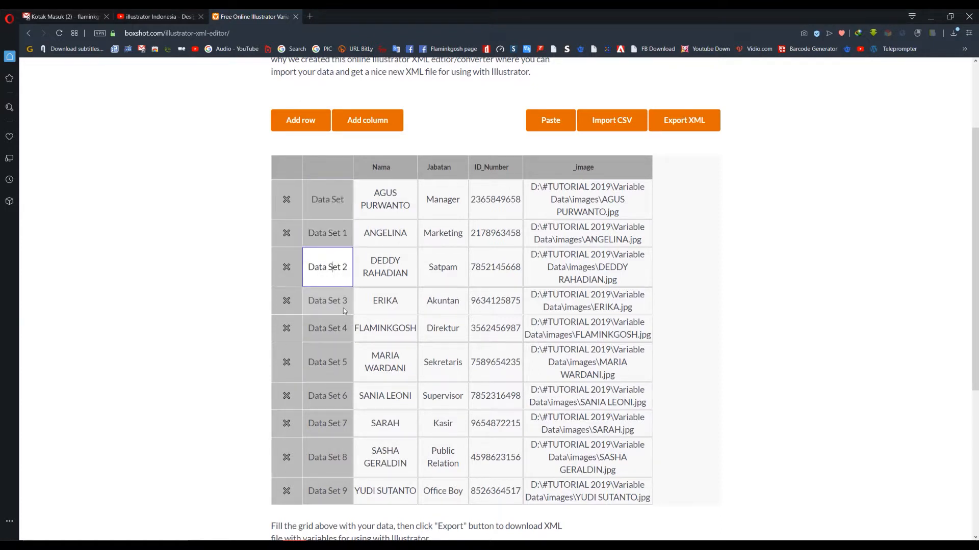
drag(344, 308, 339, 327)
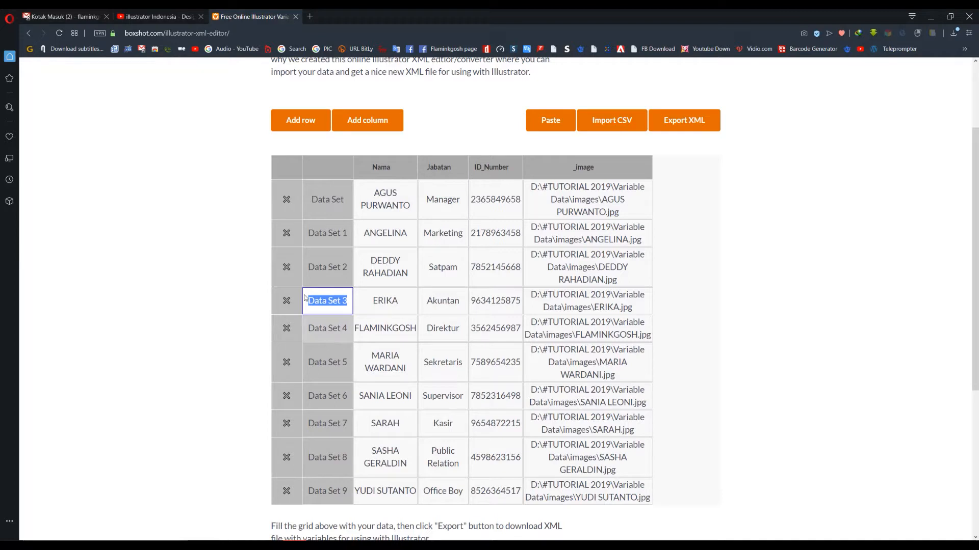
click(324, 200)
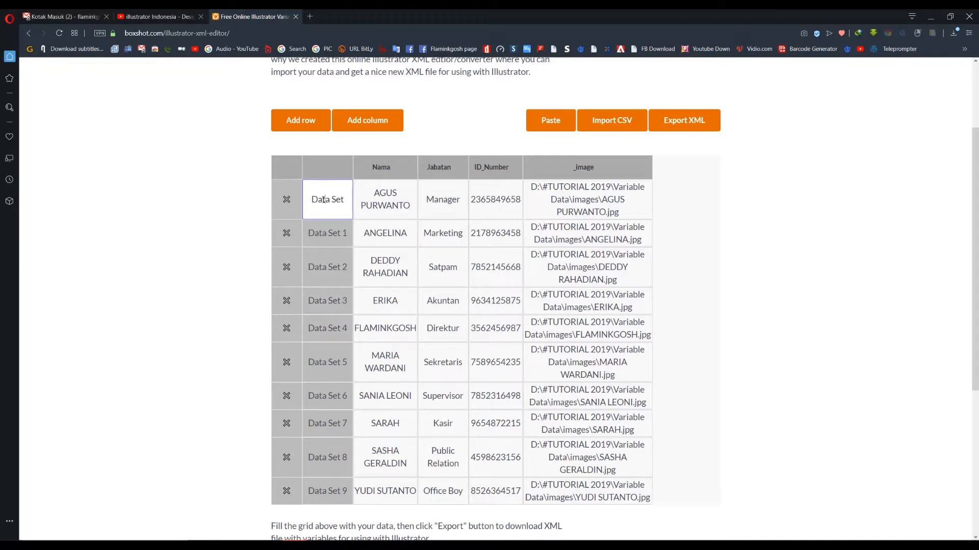
double_click(321, 201)
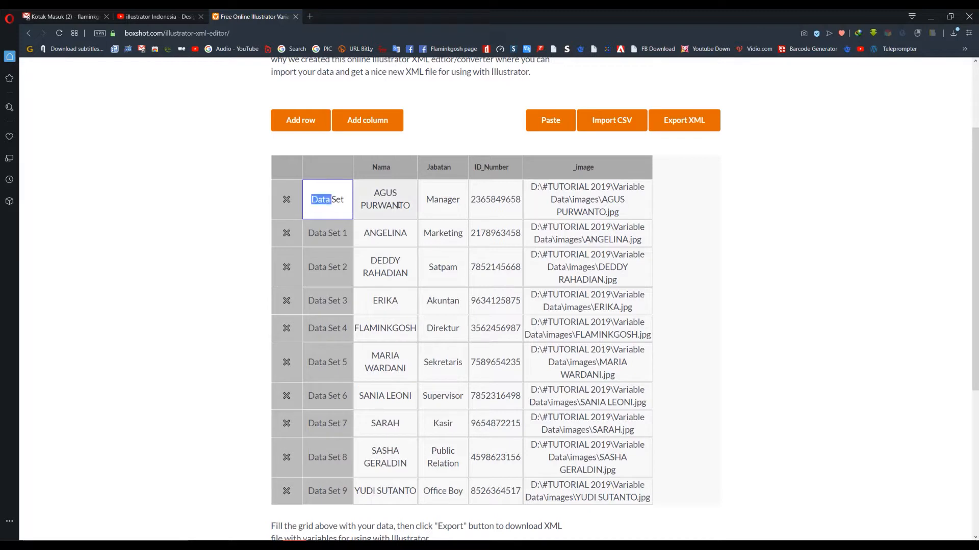
click(398, 206)
drag(410, 205, 350, 201)
click(334, 202)
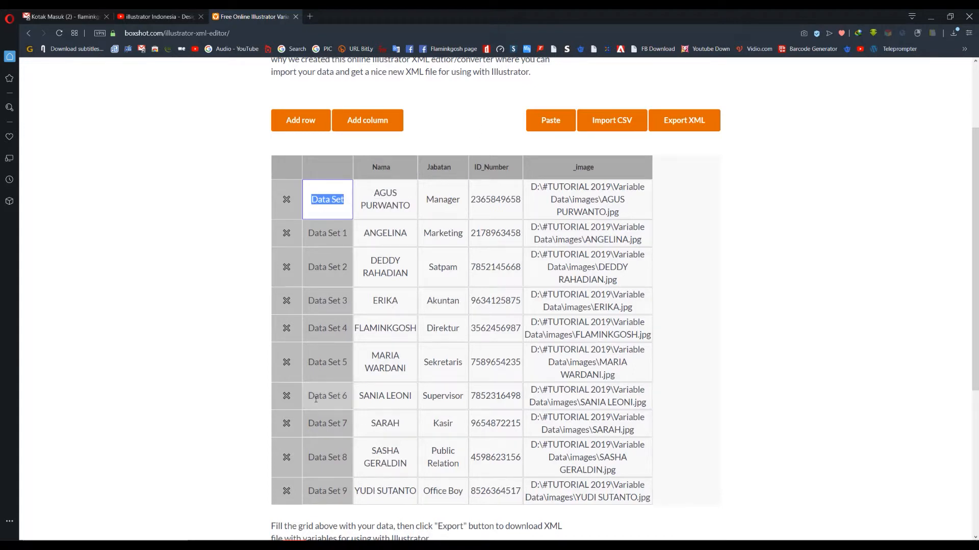
Replace the labels Data Set and Data Set 1 with the matching employee names copied from the Nama column
triple_click(395, 209)
key(ctrl+c)
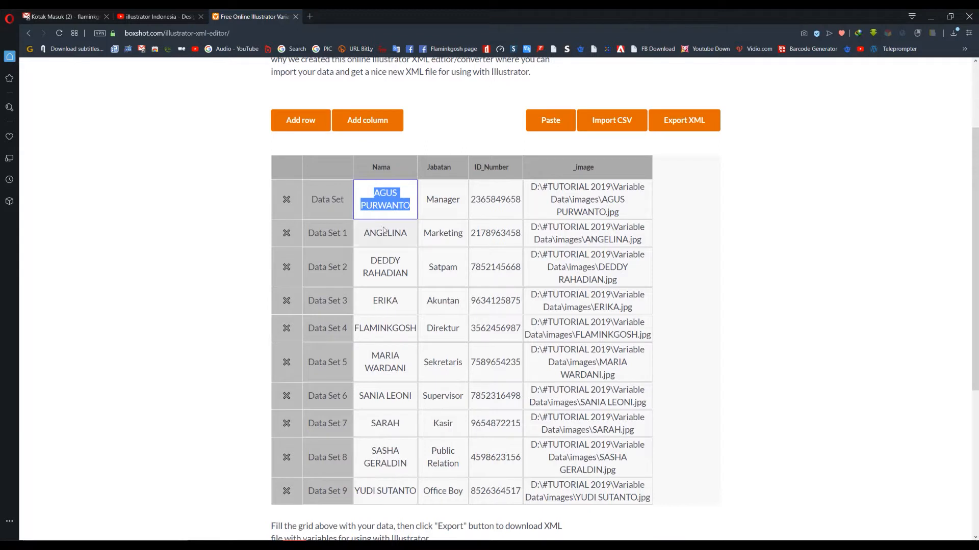
drag(341, 202, 310, 201)
key(ctrl+v)
click(405, 233)
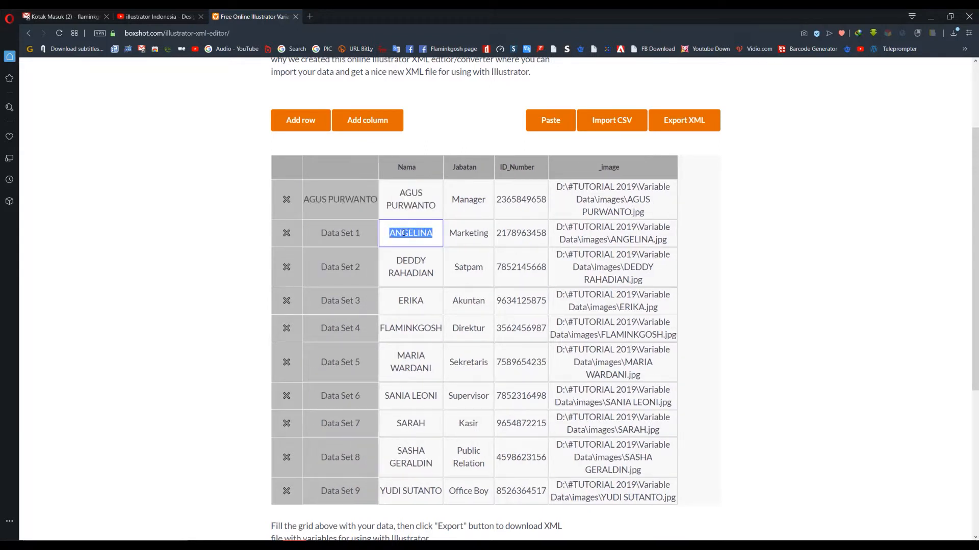
key(ctrl+c)
triple_click(340, 233)
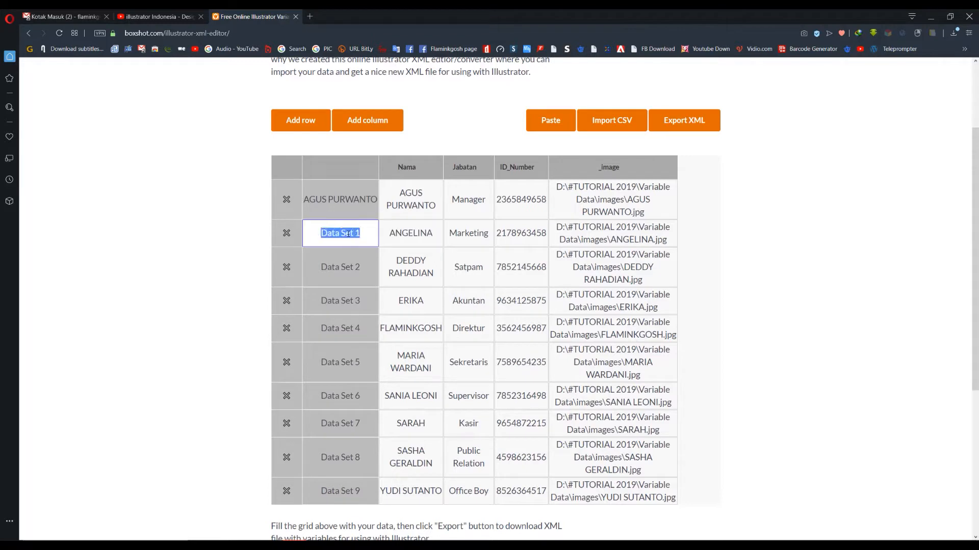
key(ctrl+v)
Rename Data Set 2, Data Set 3 and Data Set 4 with the entries copied from their Nama cells
drag(397, 261, 434, 274)
key(ctrl+c)
triple_click(344, 267)
key(ctrl+v)
double_click(408, 301)
key(ctrl+c)
triple_click(352, 302)
key(ctrl+v)
double_click(411, 328)
key(ctrl+c)
triple_click(353, 330)
key(ctrl+v)
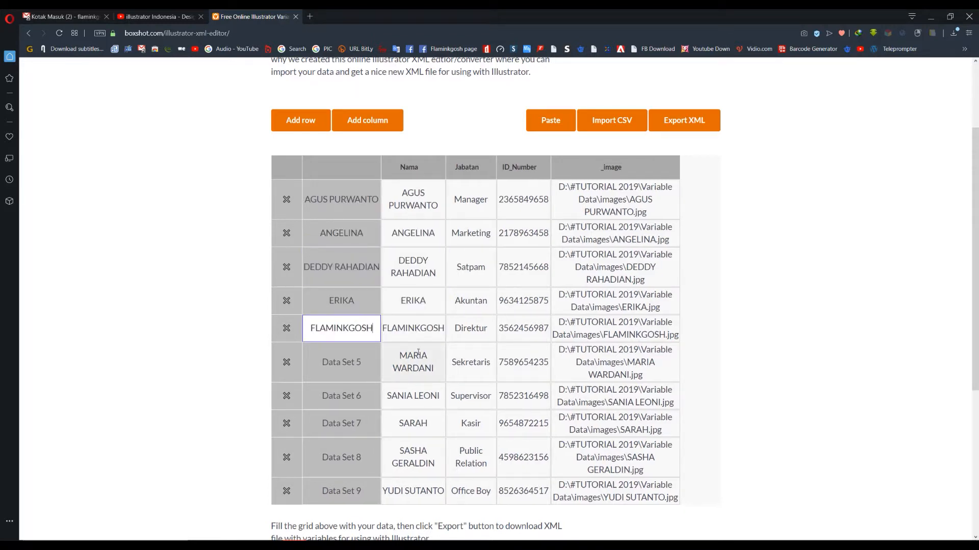
Rename the remaining rows, Data Set 5 to Data Set 9, with the entries copied from their Nama cells
drag(400, 354, 431, 367)
key(ctrl+v)
double_click(413, 424)
key(ctrl+c)
triple_click(347, 423)
key(ctrl+v)
drag(399, 451, 434, 464)
key(ctrl+c)
triple_click(354, 458)
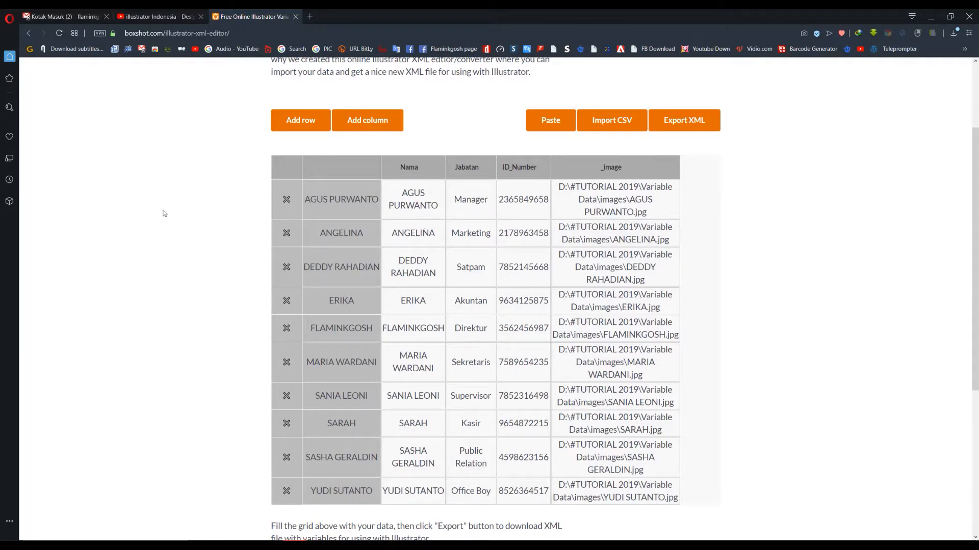
Export the grid as an XML document named "variables data karyawan" in the Variable Data folder
scroll(168, 210, up, 3)
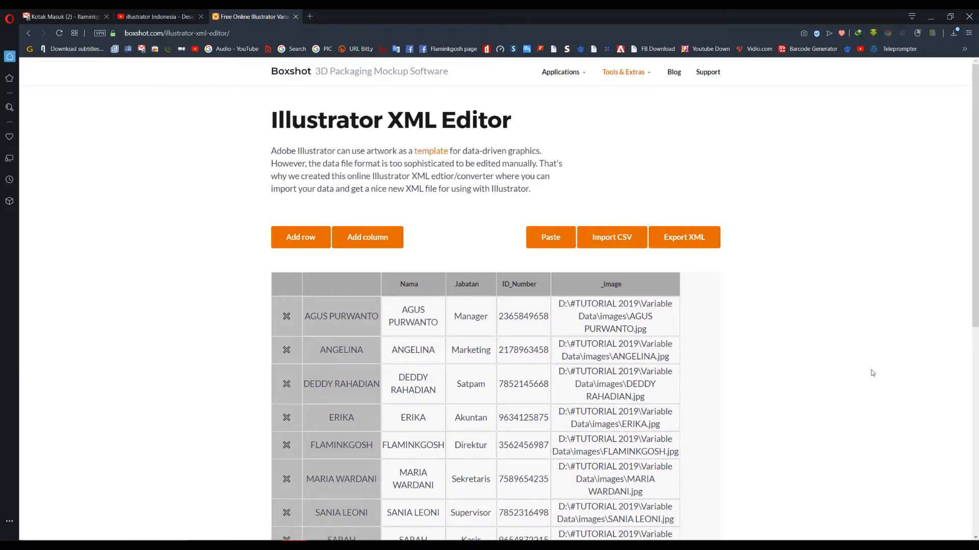
scroll(843, 398, down, 2)
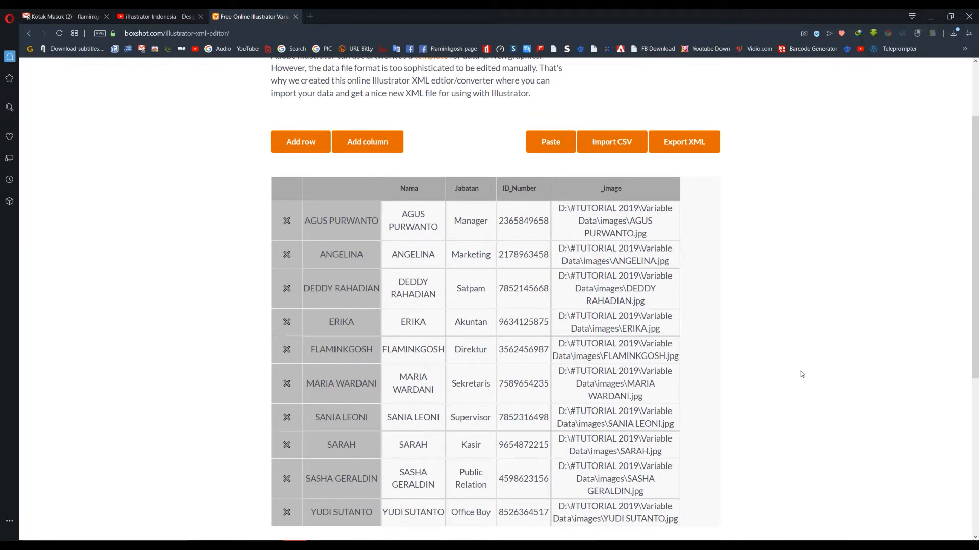
scroll(836, 369, down, 1)
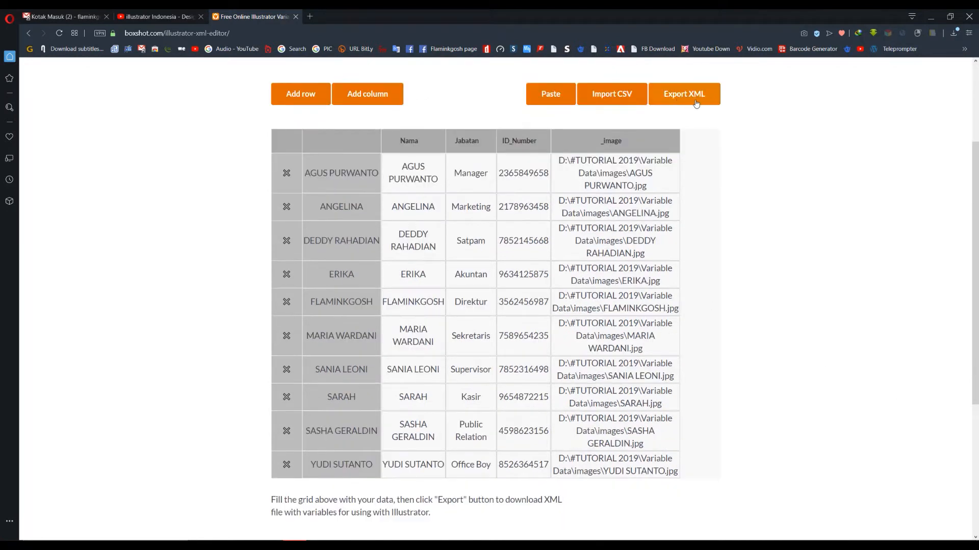
click(709, 98)
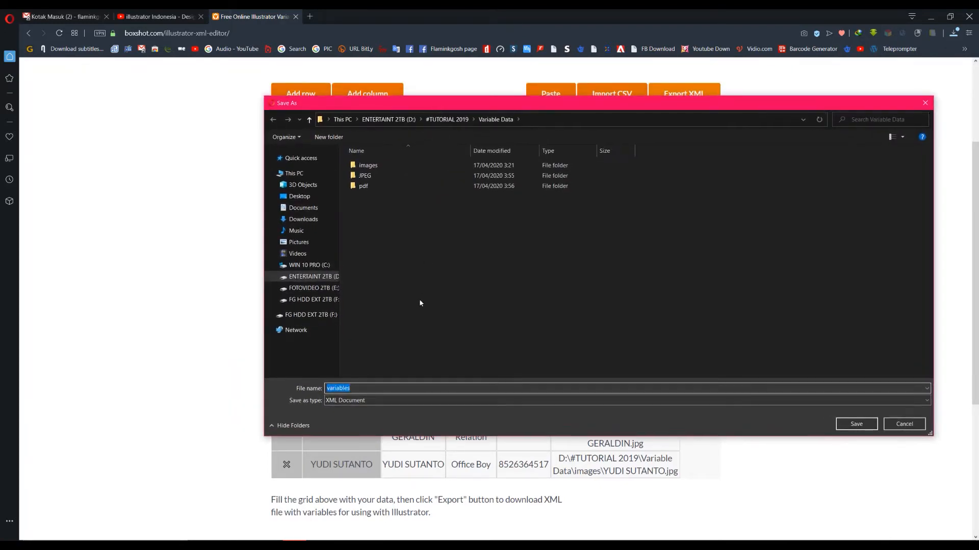
click(413, 388)
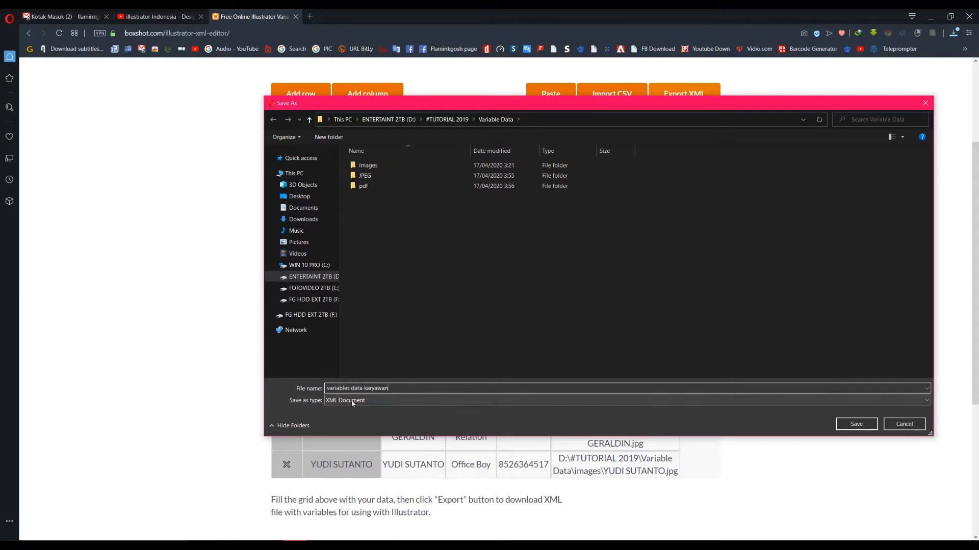
click(855, 424)
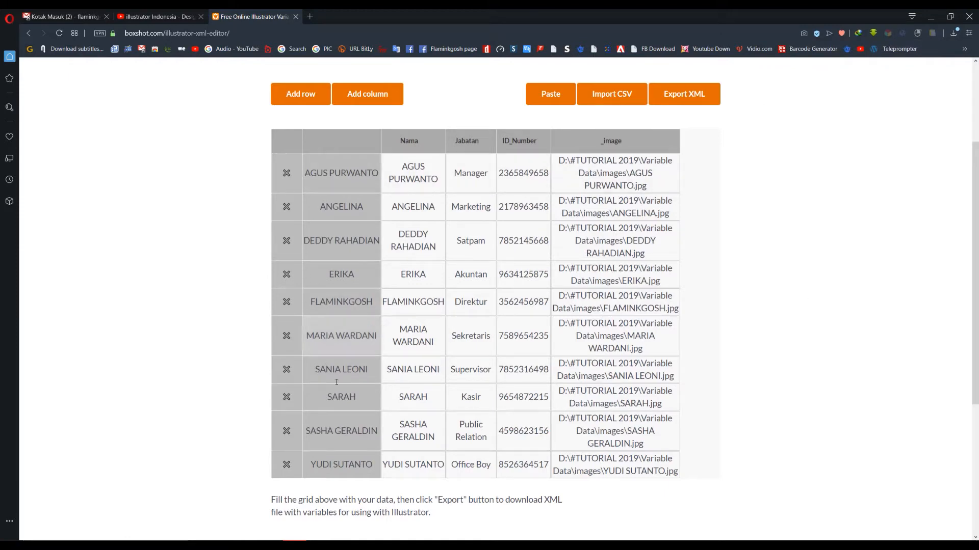
Switch to Excel and close the data karyawan workbook without saving its changes
key(alt+Tab)
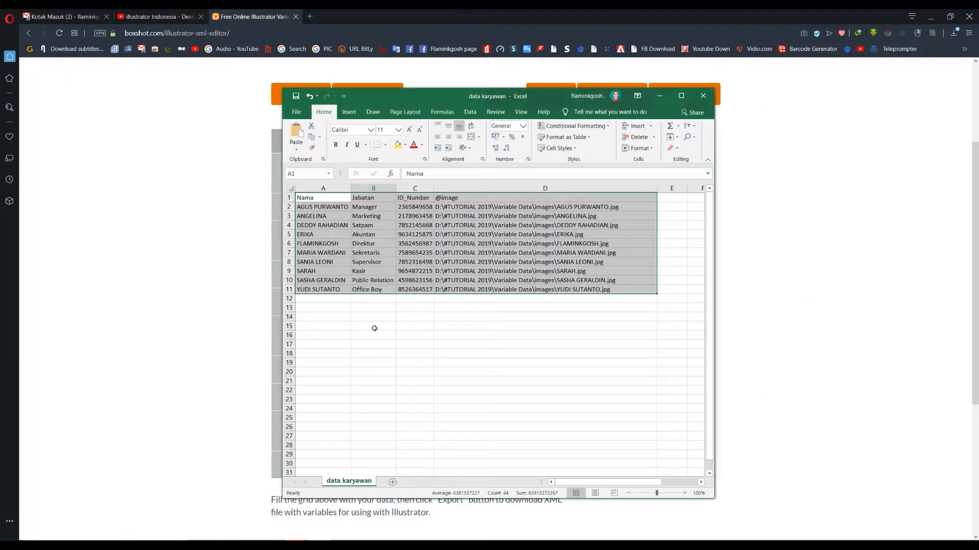
click(466, 390)
click(703, 99)
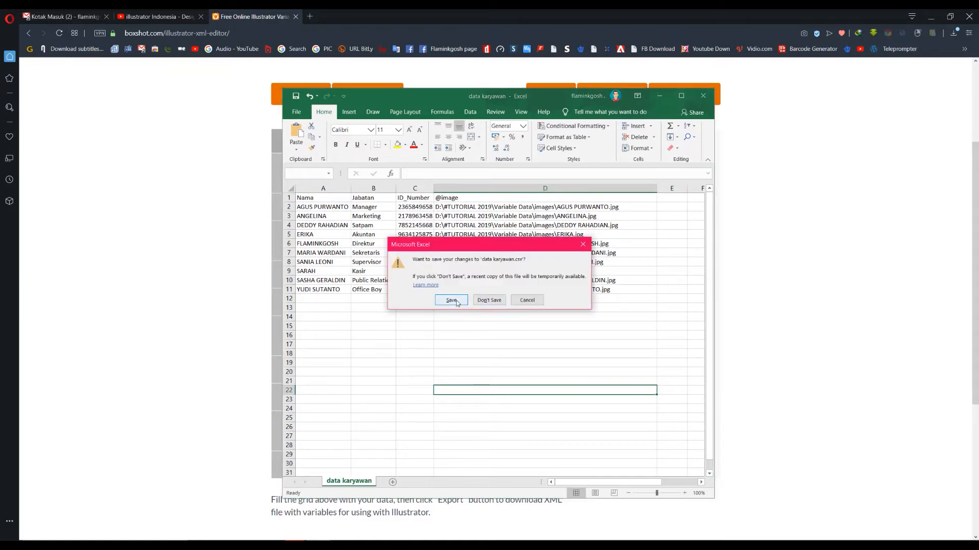
click(489, 300)
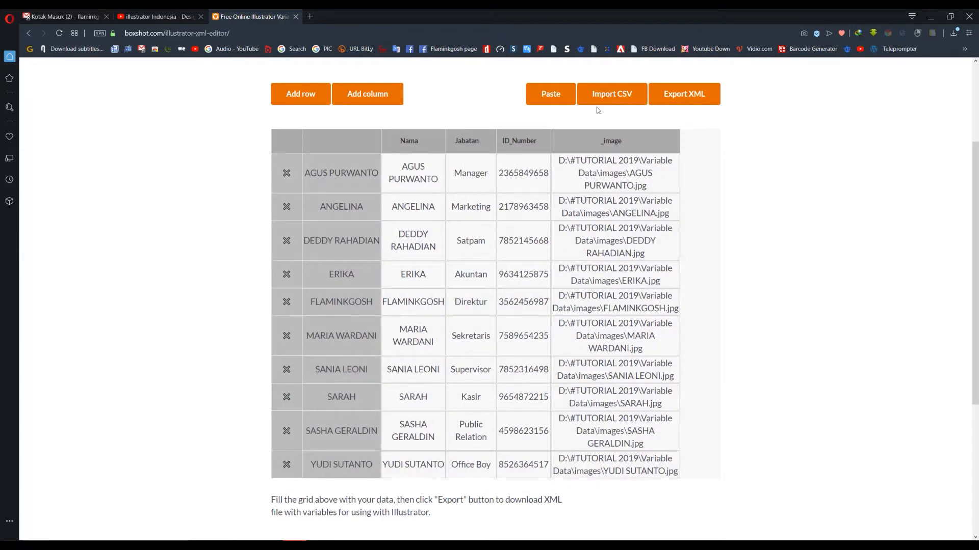
Switch to the ID card document in Illustrator and display the Variables panel beside the artboard
scroll(225, 265, up, 3)
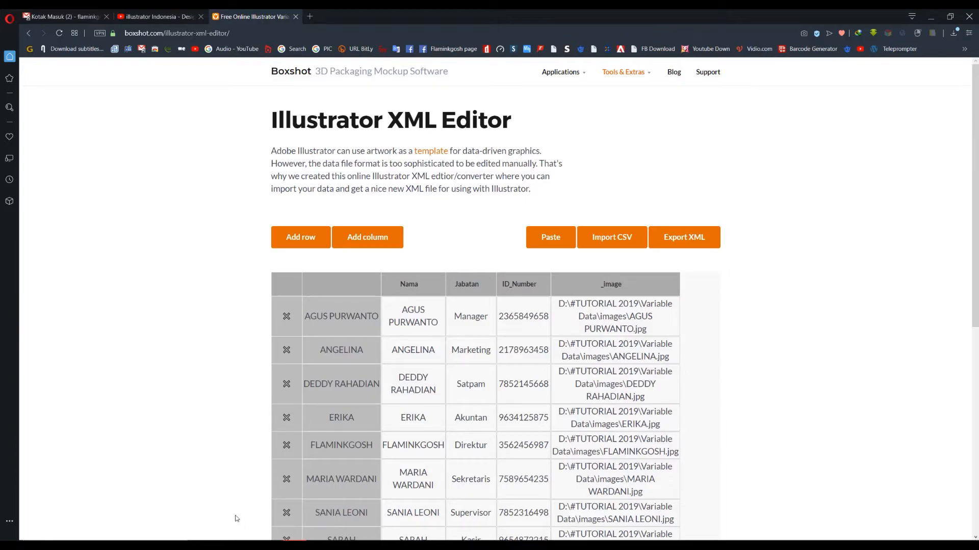
click(293, 545)
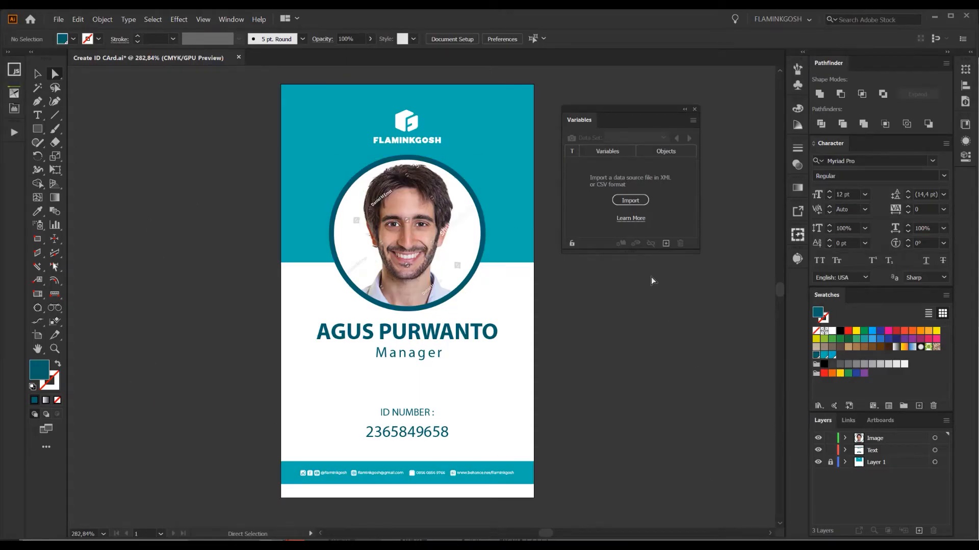
mouse_move(590, 119)
mouse_down()
mouse_move(563, 106)
mouse_move(588, 124)
mouse_up()
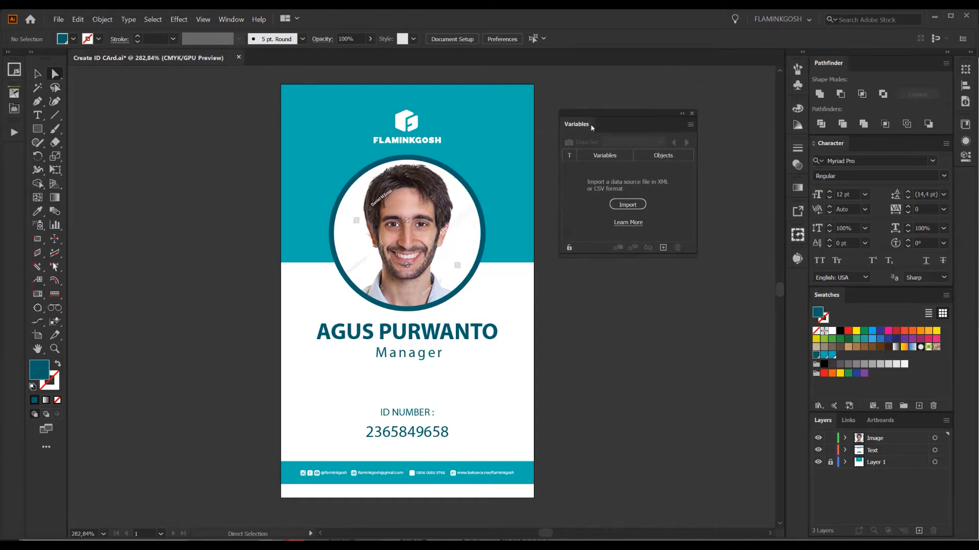
click(231, 19)
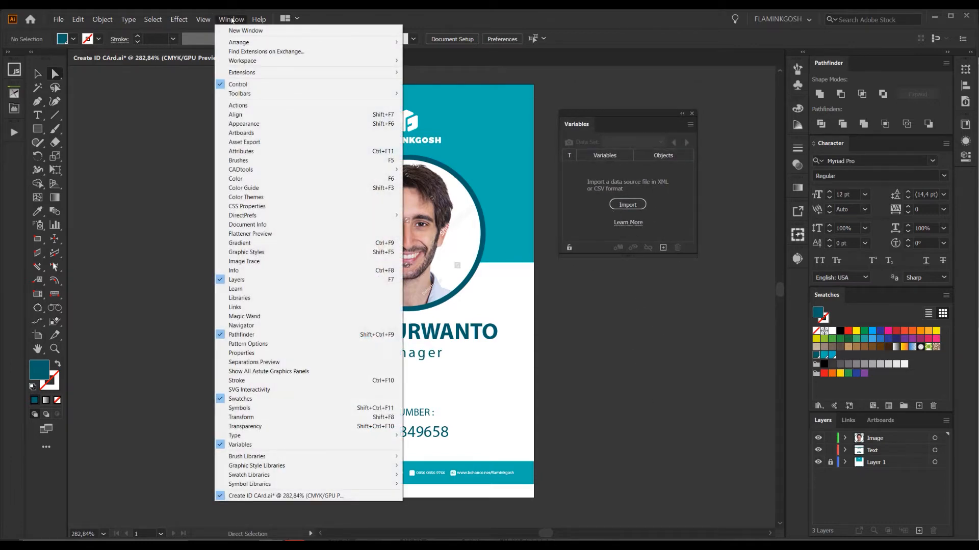
click(240, 445)
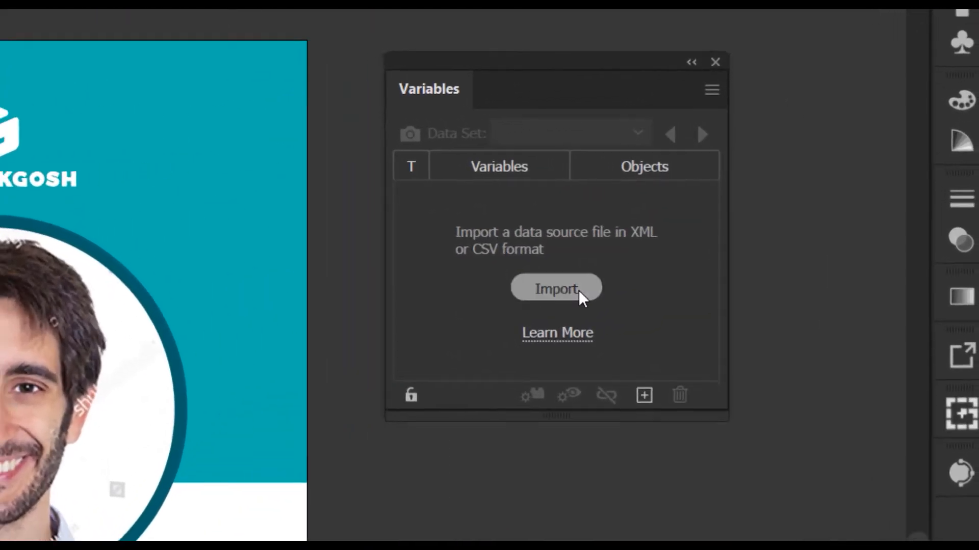
Import the XML file "variables data karyawan" from the Variable Data folder as the document's variable library
click(579, 289)
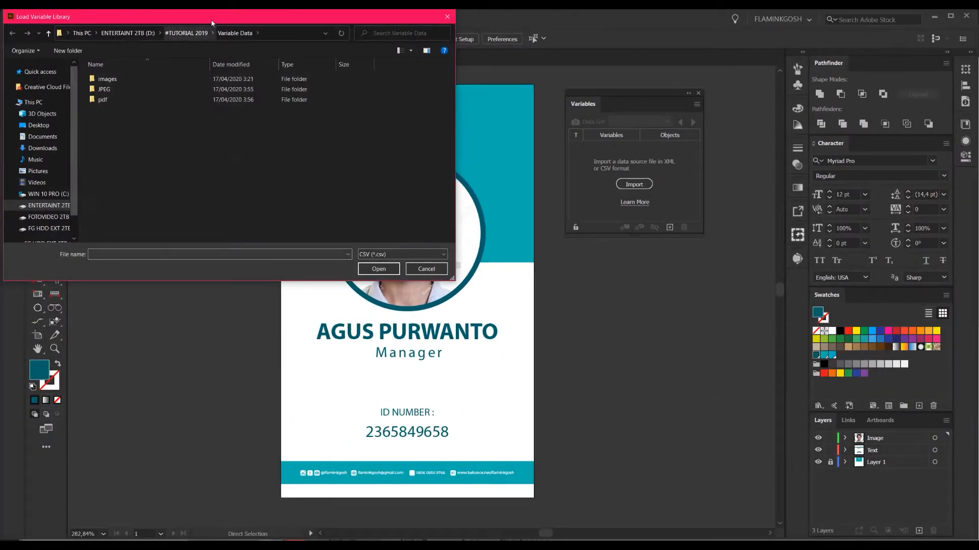
drag(212, 23, 293, 29)
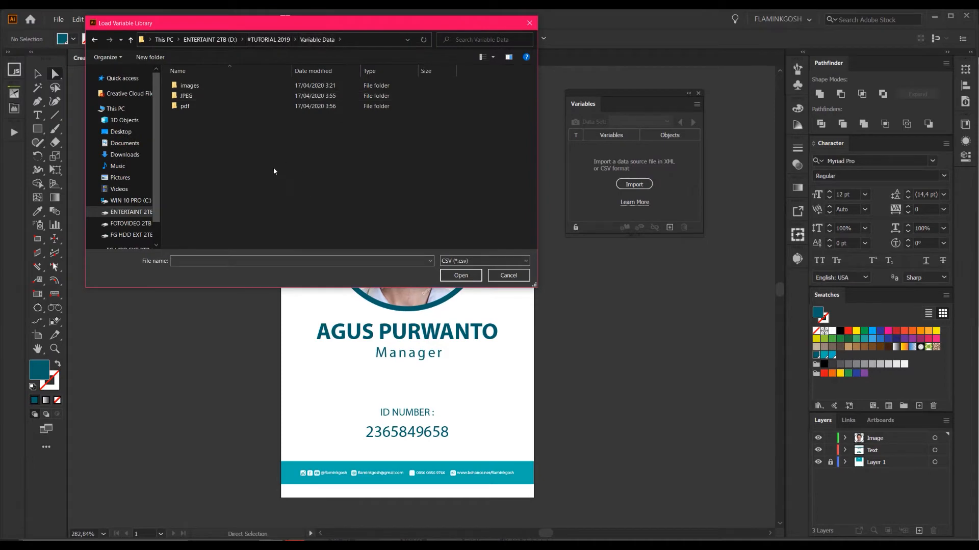
click(486, 261)
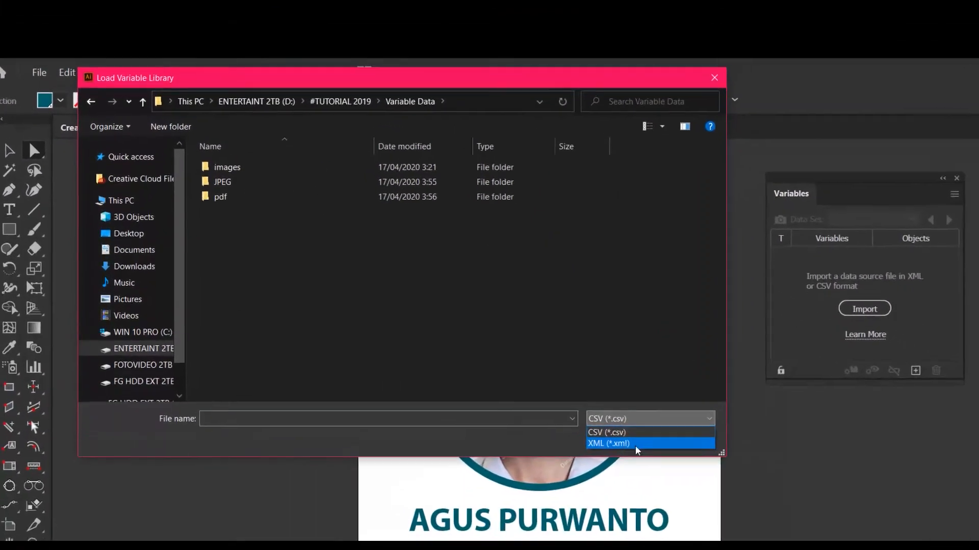
click(447, 261)
click(611, 433)
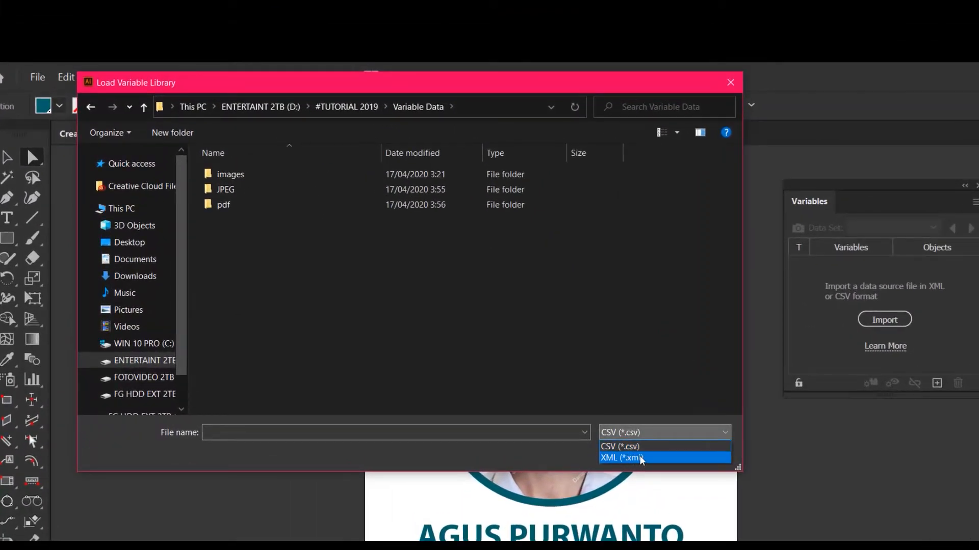
click(646, 457)
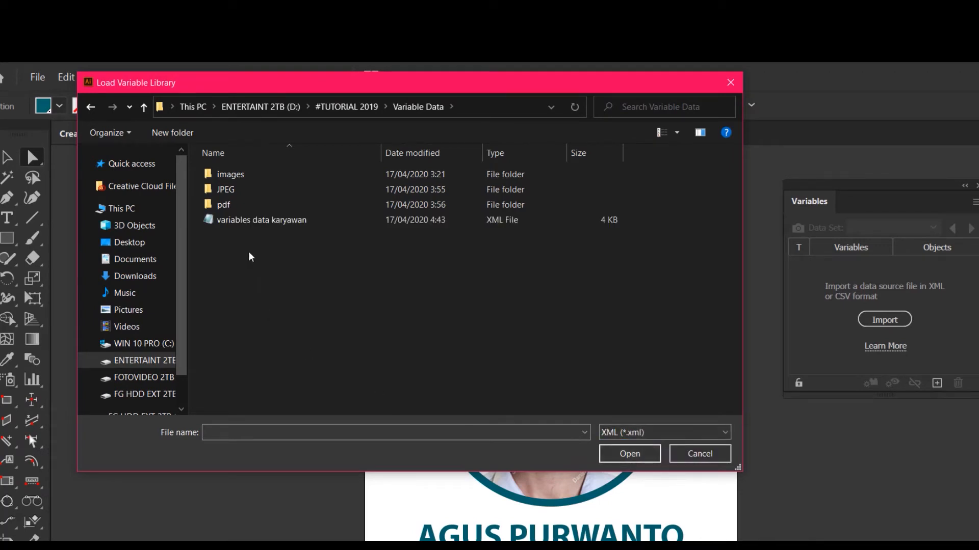
click(265, 221)
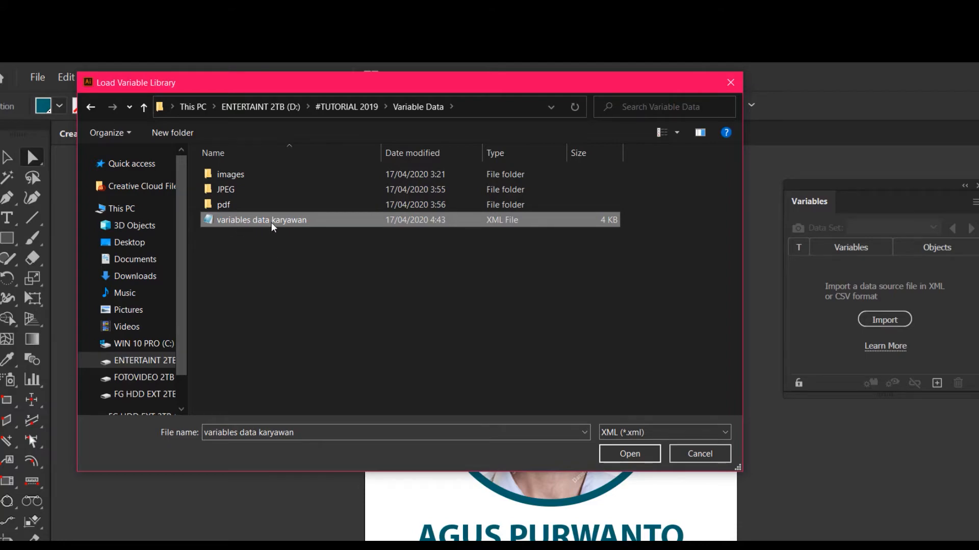
click(621, 451)
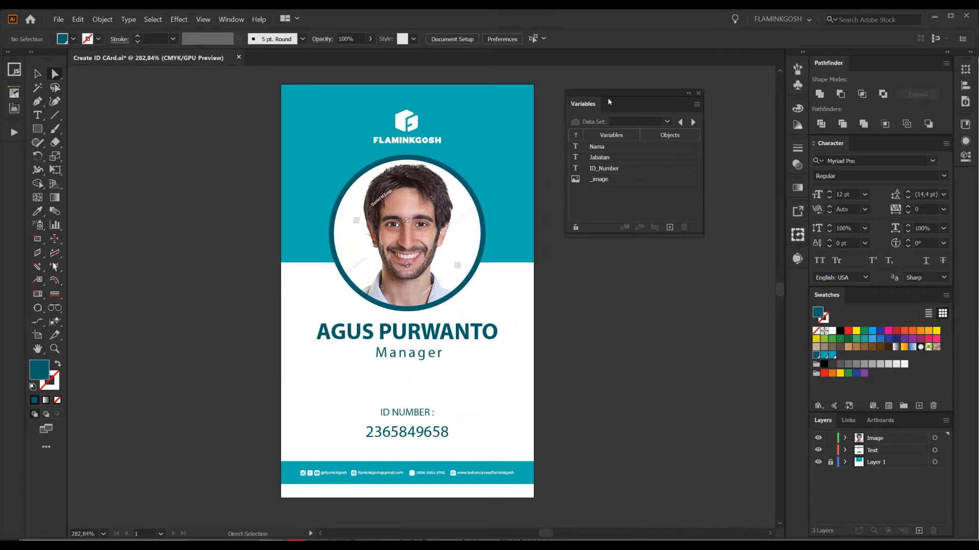
Compare the imported variables Nama, Jabatan, ID_Number and _image with the columns of the Boxshot XML editor's grid in the browser
drag(608, 101, 606, 101)
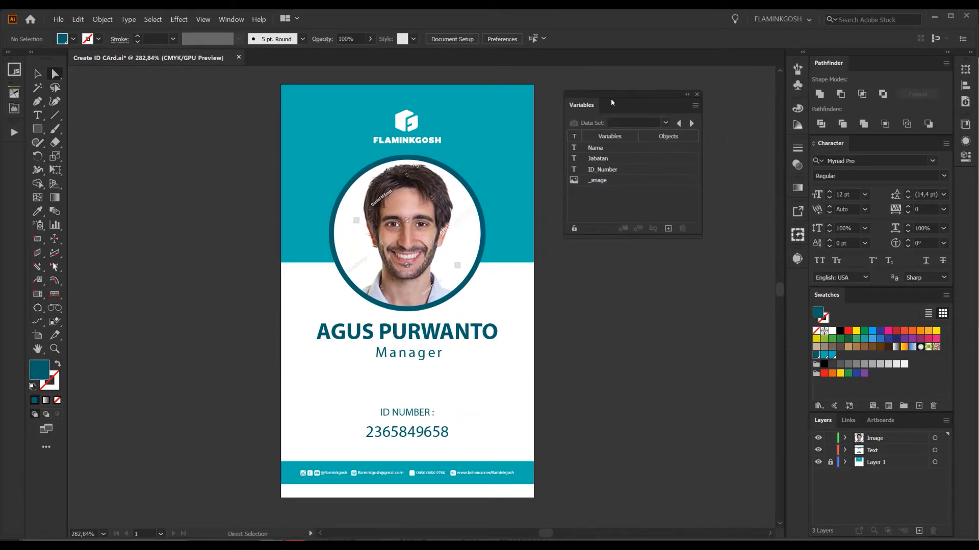
click(605, 149)
click(603, 159)
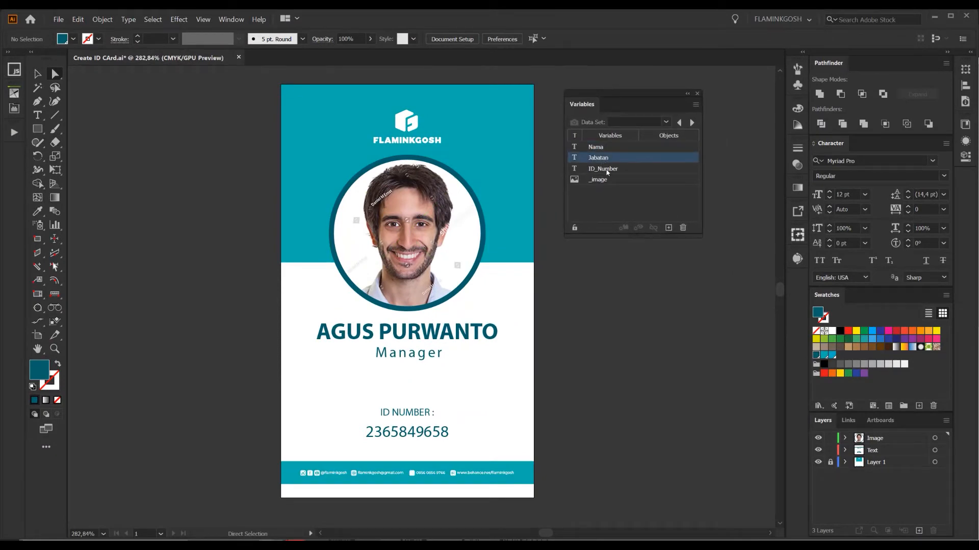
click(605, 169)
click(602, 181)
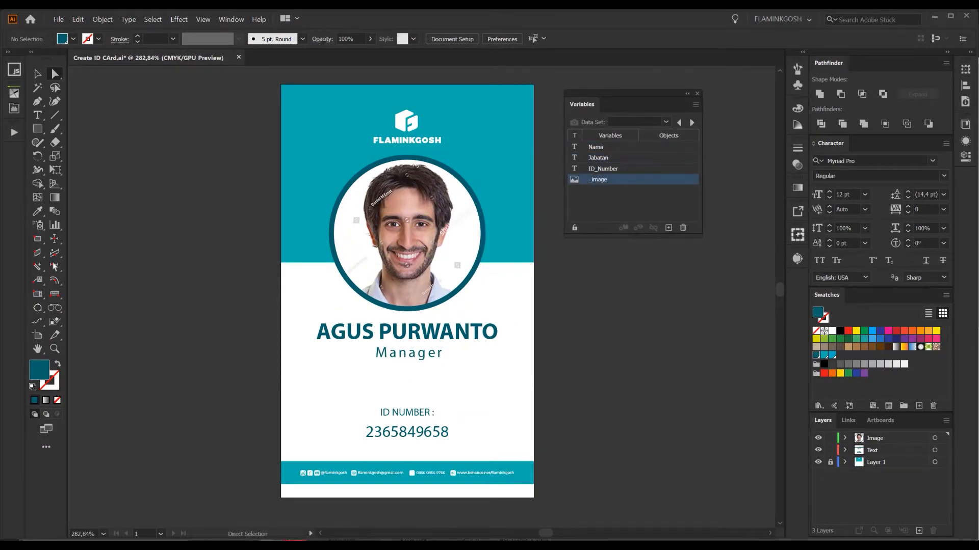
key(alt+Tab)
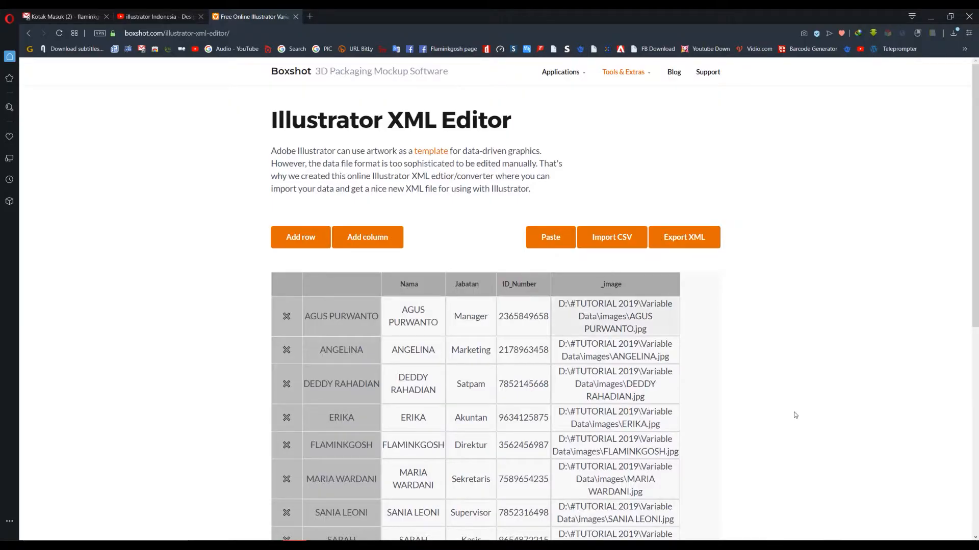
scroll(765, 374, down, 3)
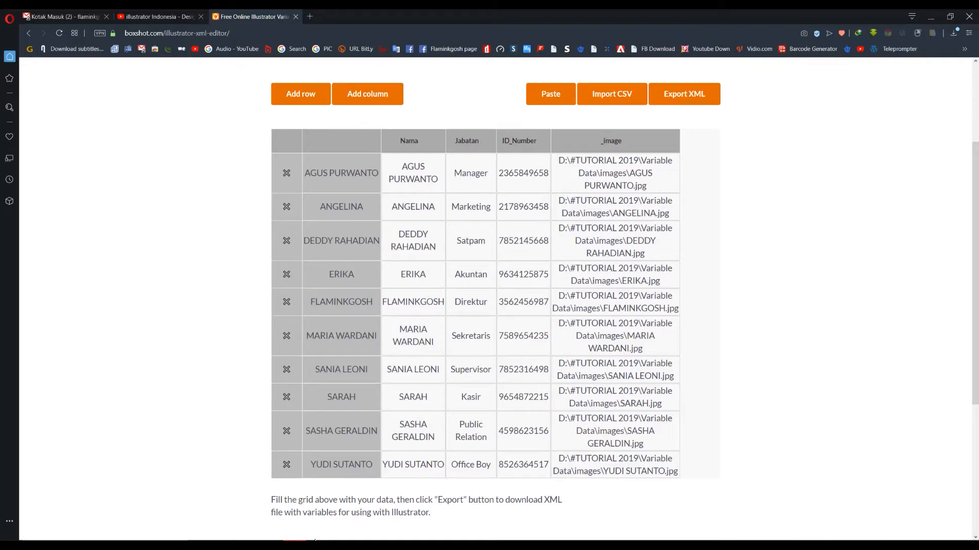
key(alt+Tab)
Bind the Nama variable to the large name text and the Jabatan variable to the job title below it as dynamic text
click(604, 148)
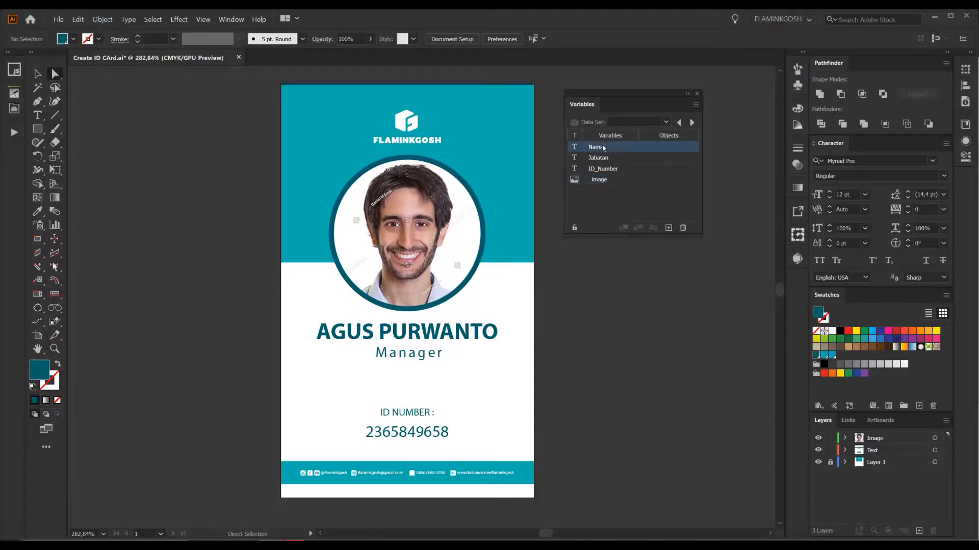
click(416, 337)
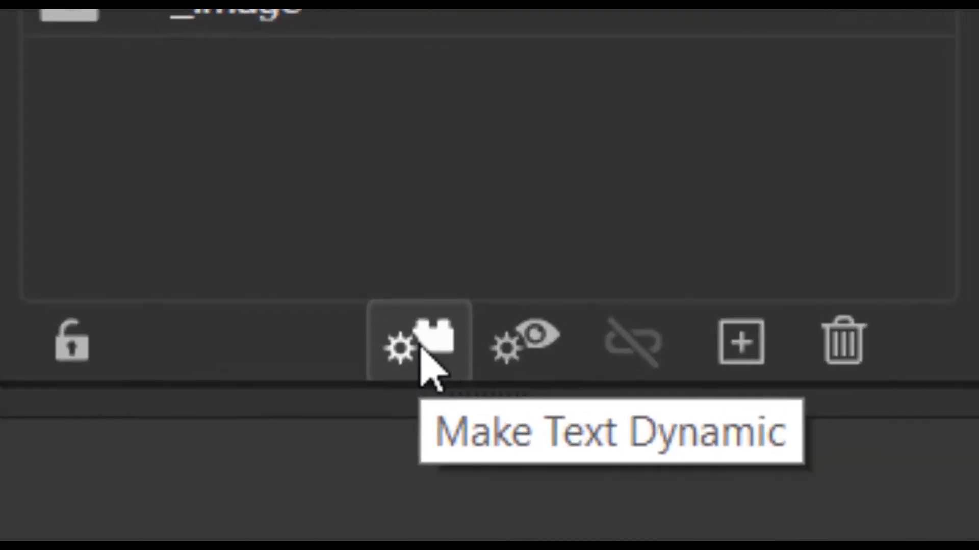
click(422, 352)
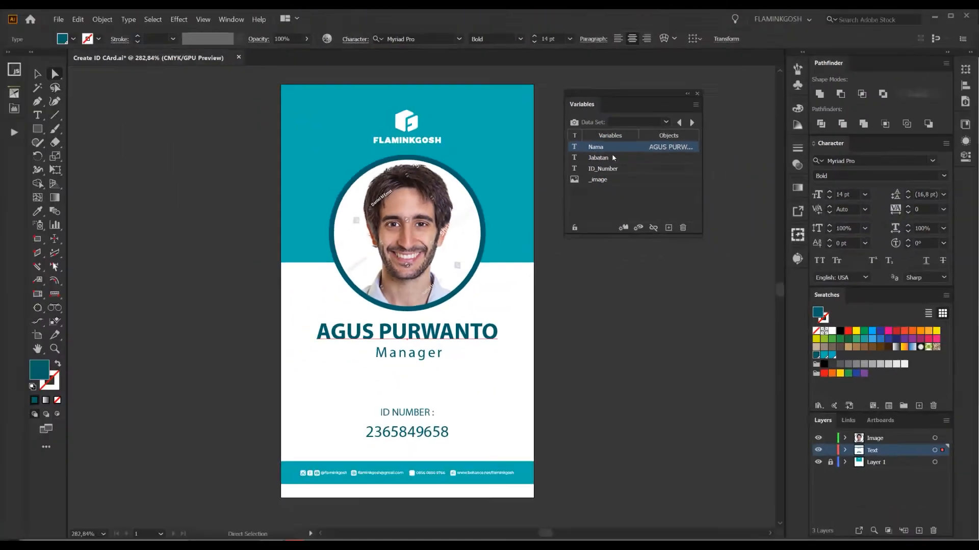
click(603, 158)
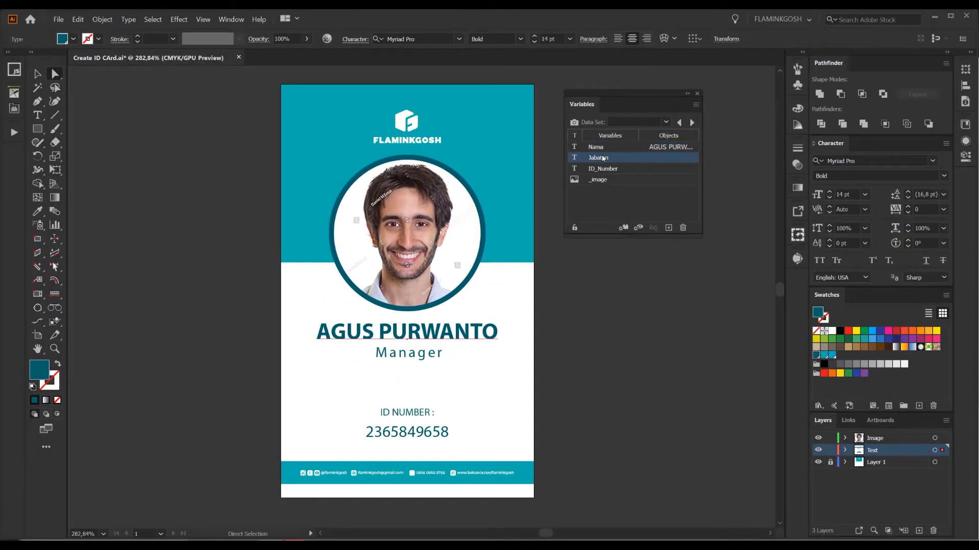
click(426, 360)
click(625, 228)
Bind the ID_Number variable to the number under the ID NUMBER label as dynamic text
click(606, 174)
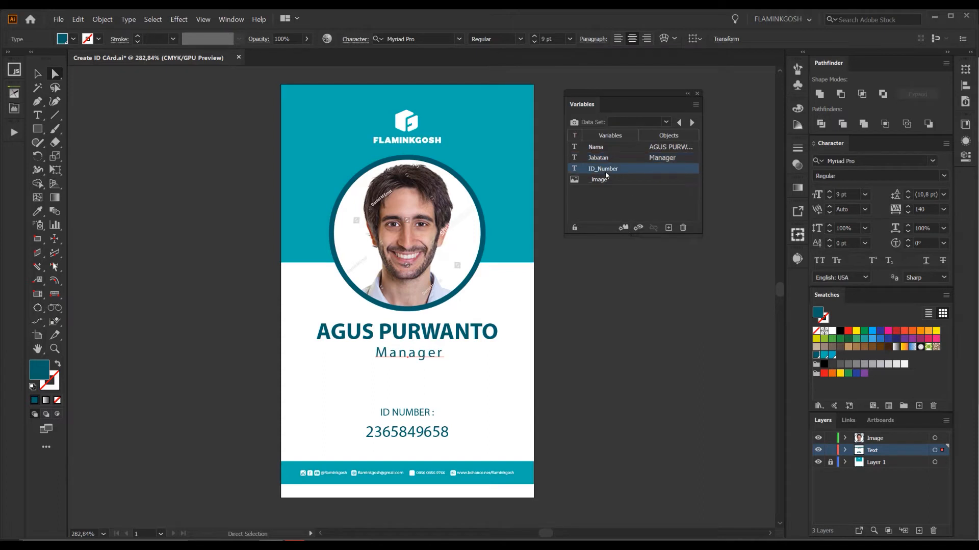
click(419, 440)
click(625, 229)
Bind the _image variable to the linked portrait photo as a dynamic linked file, leaving nothing selected
click(594, 180)
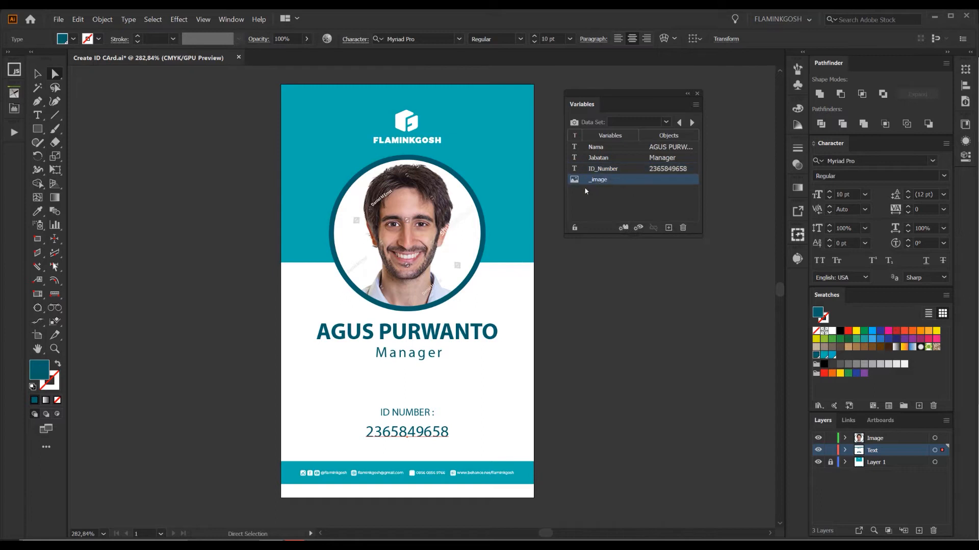
click(405, 248)
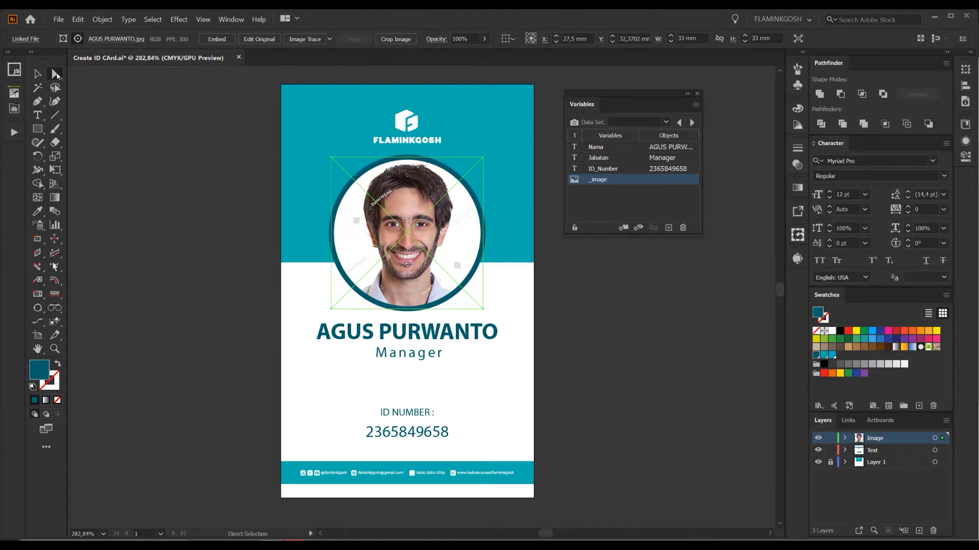
click(56, 75)
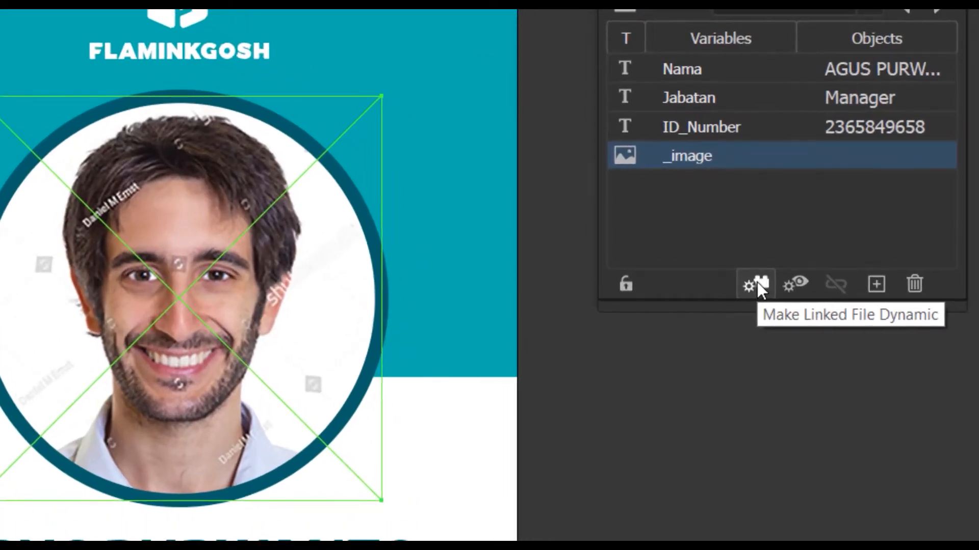
click(757, 282)
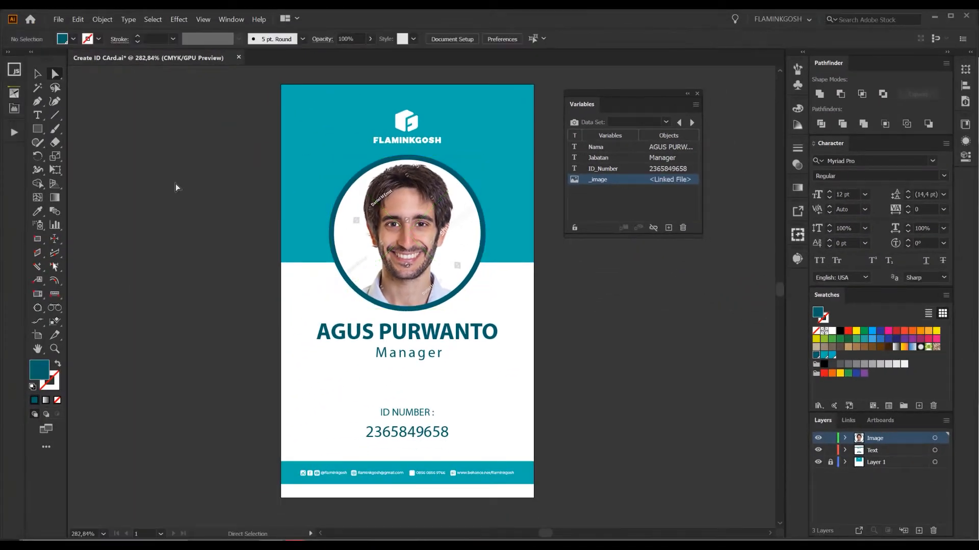
click(624, 148)
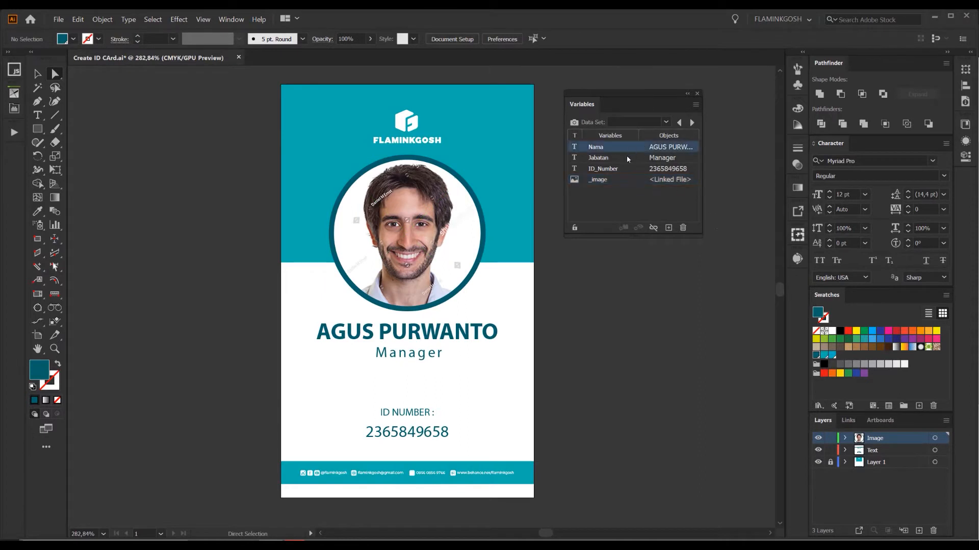
click(613, 203)
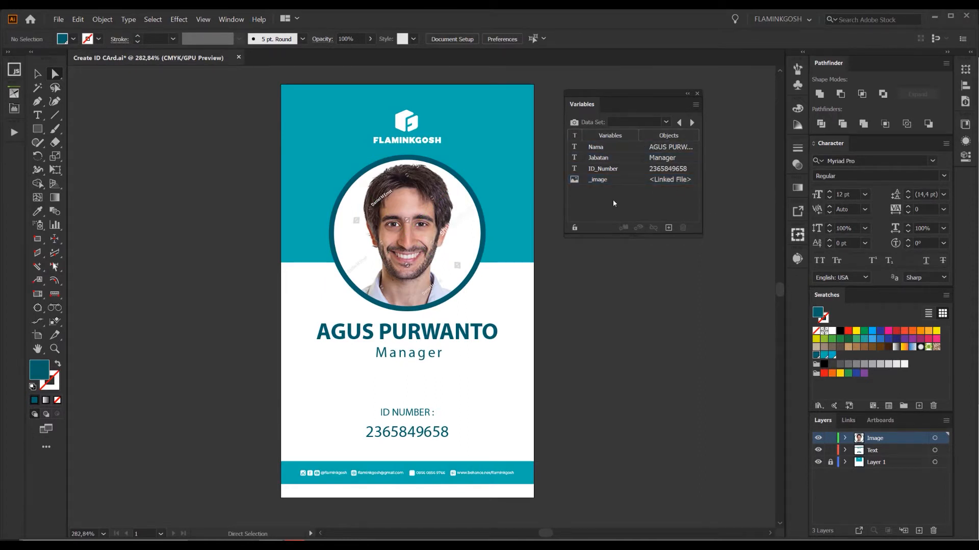
Preview the card with the imported employee records, starting from the first data set and stepping through the following ones
click(662, 122)
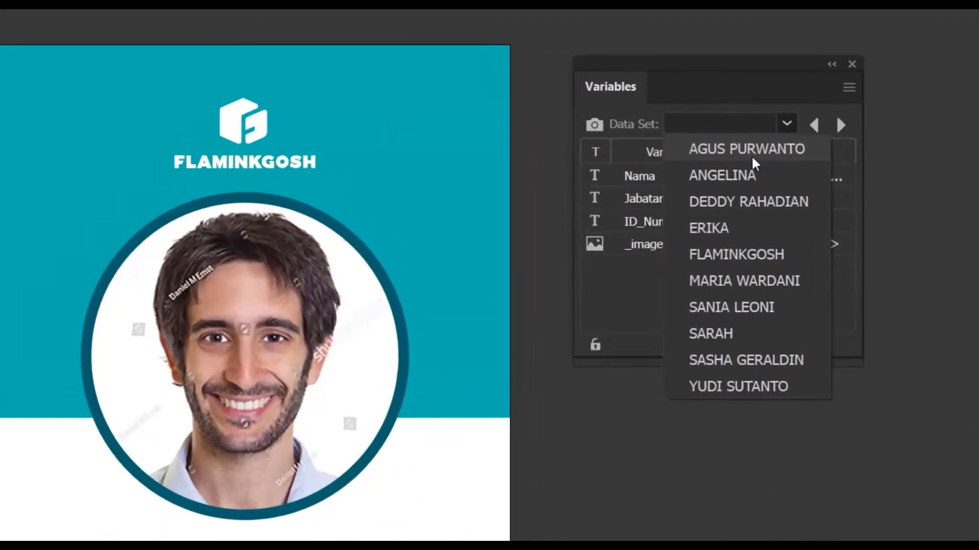
click(729, 149)
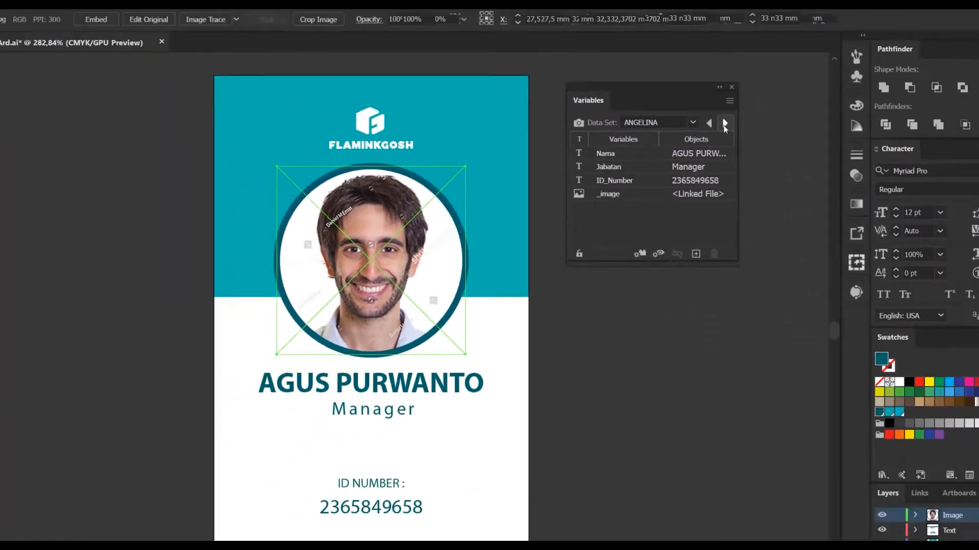
click(840, 126)
click(691, 124)
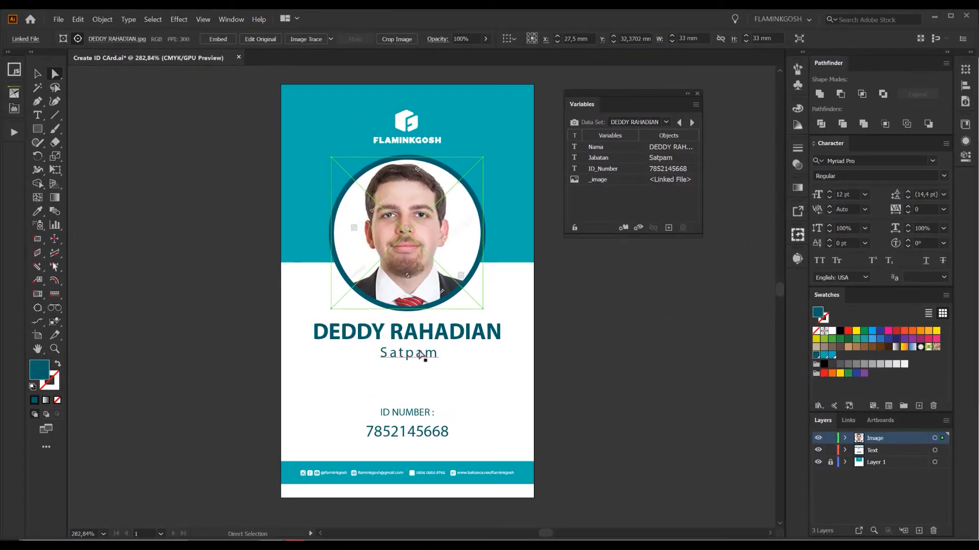
click(692, 123)
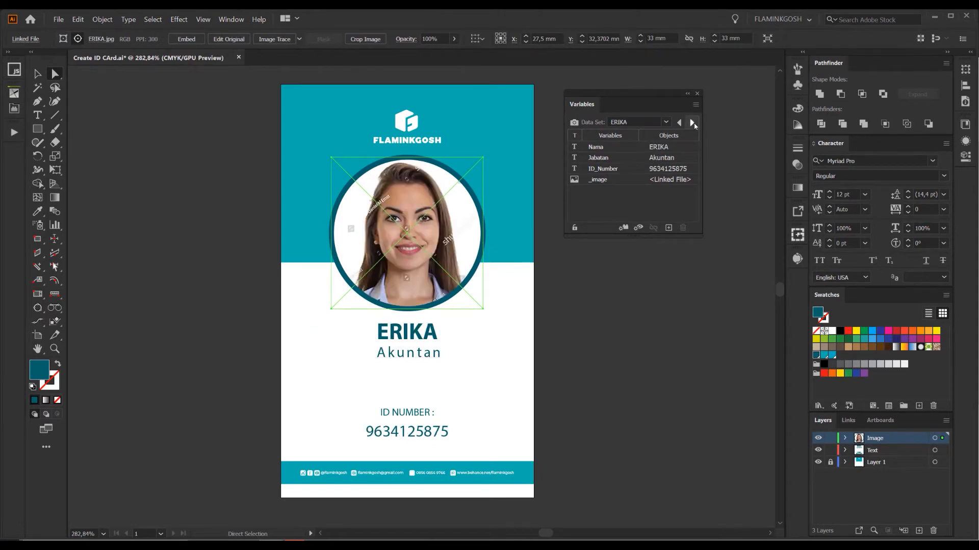
click(693, 123)
click(692, 123)
click(692, 123)
click(693, 123)
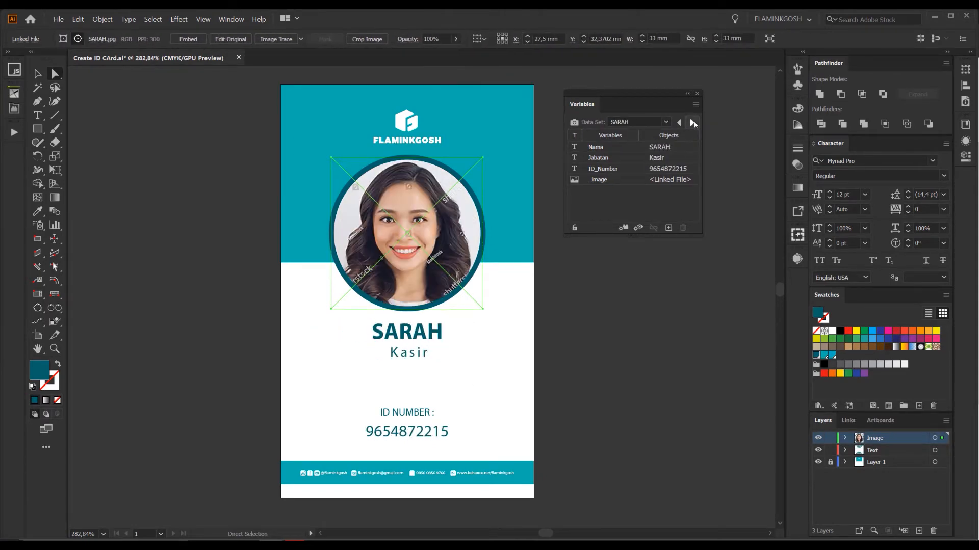
click(692, 124)
click(692, 123)
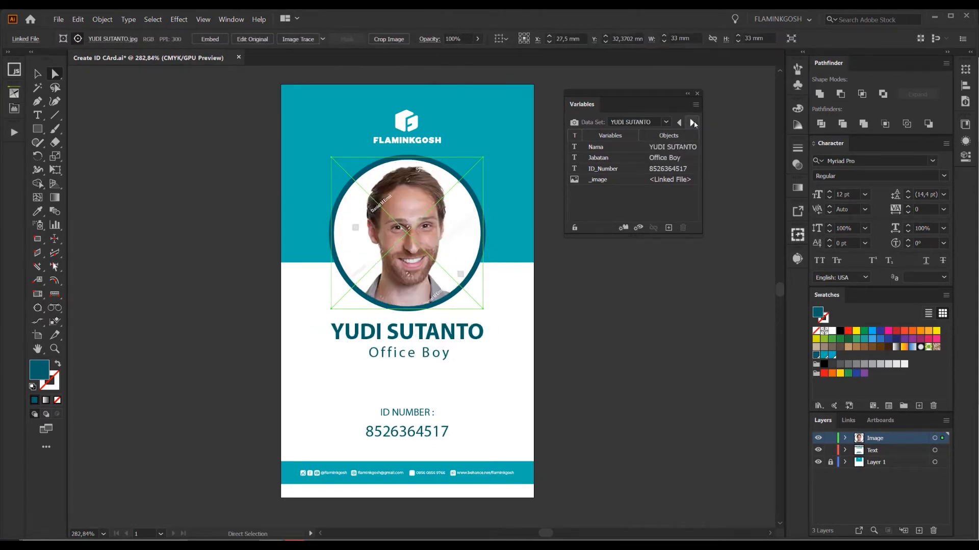
click(692, 123)
click(692, 123)
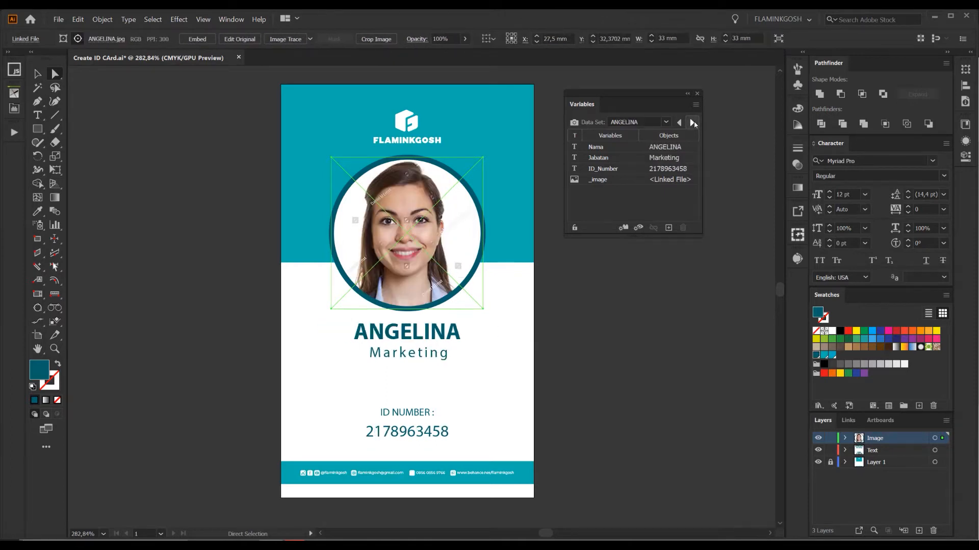
click(692, 123)
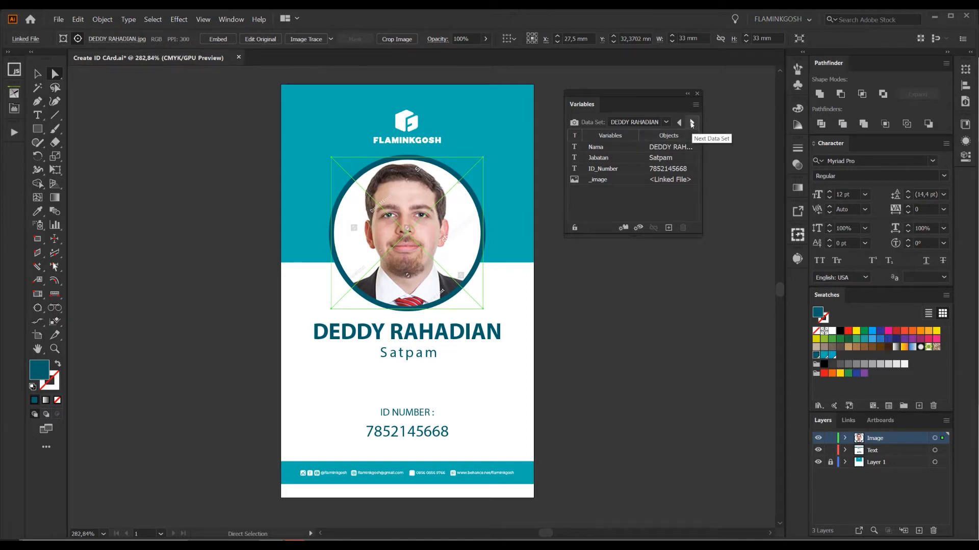
click(691, 123)
click(692, 123)
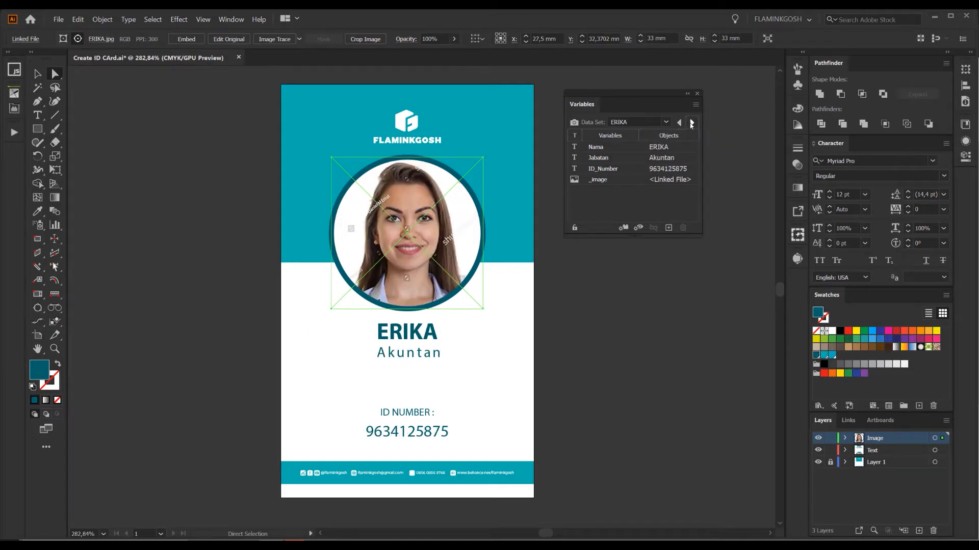
click(692, 124)
click(692, 123)
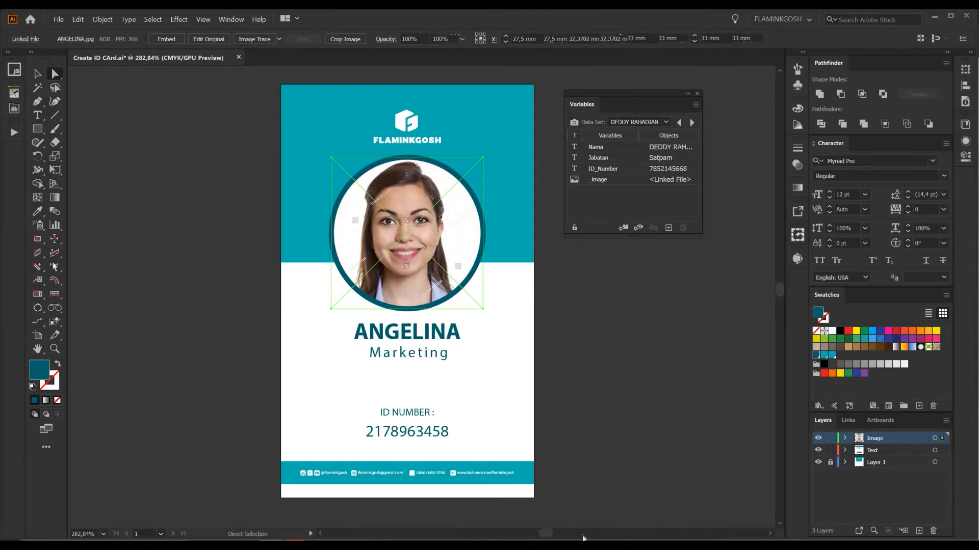
click(692, 124)
click(682, 409)
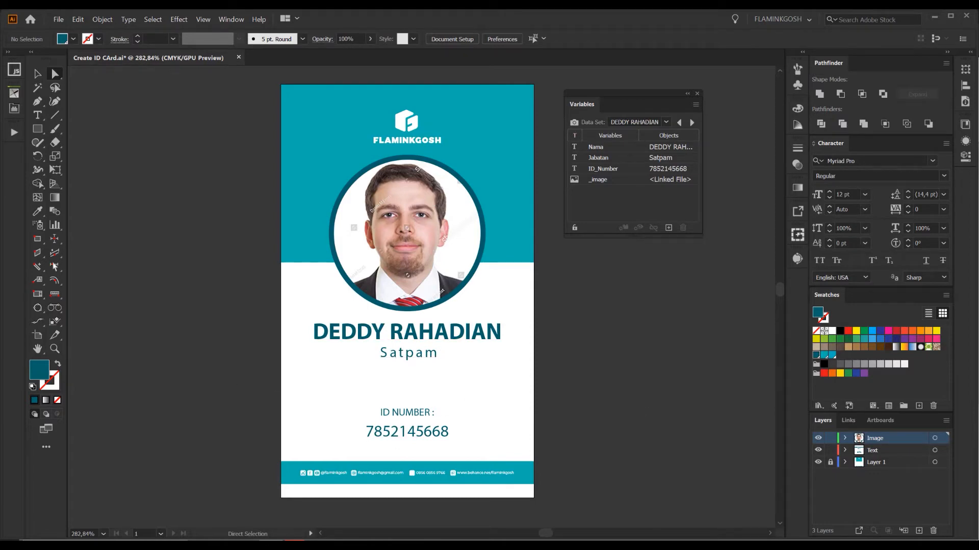
Switch to the YouTube video in the browser and read the viewer comment about saving the results as JPEG instead of PDF
click(247, 546)
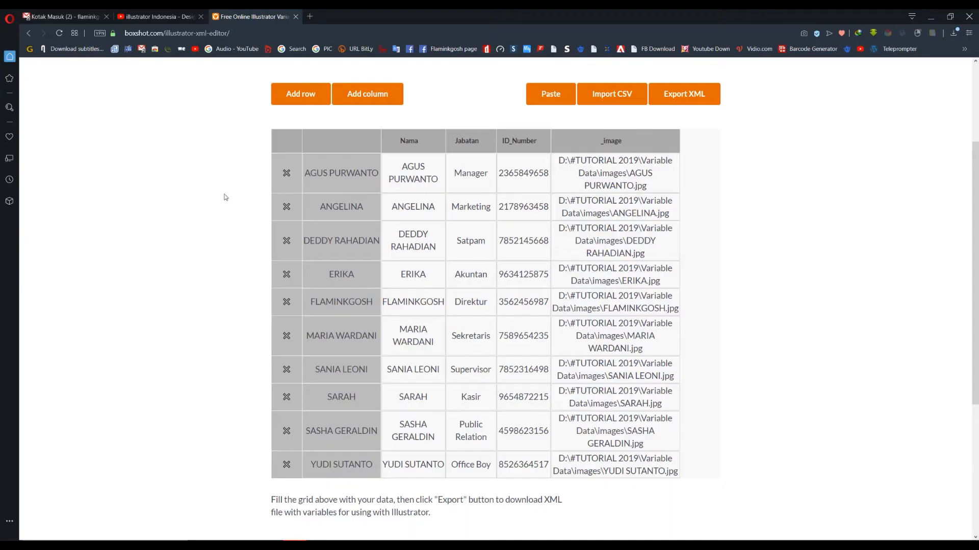
click(184, 16)
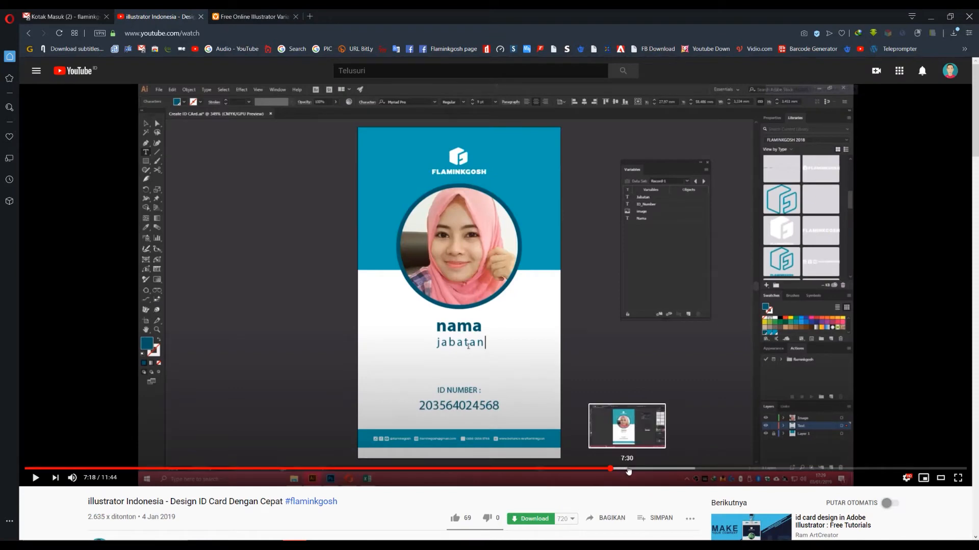
scroll(398, 376, down, 3)
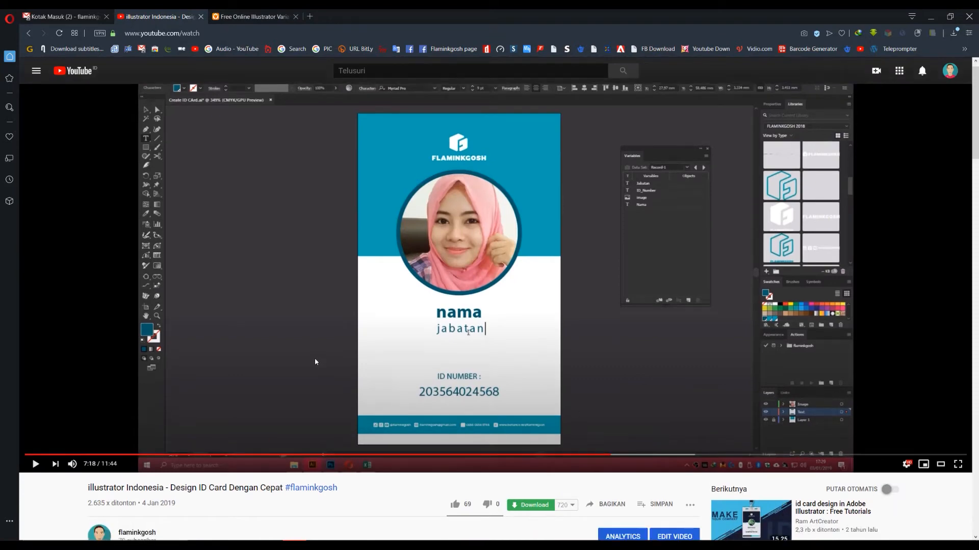
scroll(644, 447, down, 5)
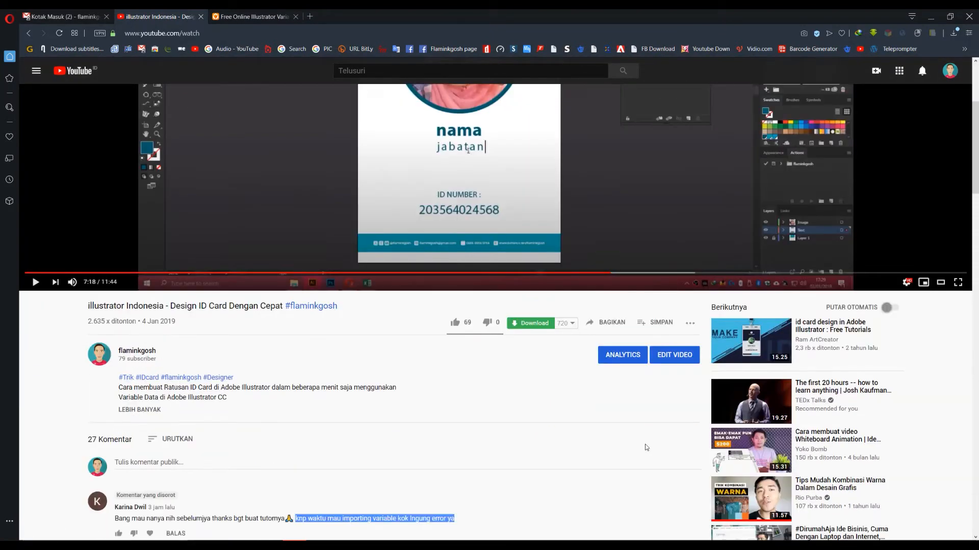
scroll(553, 434, down, 6)
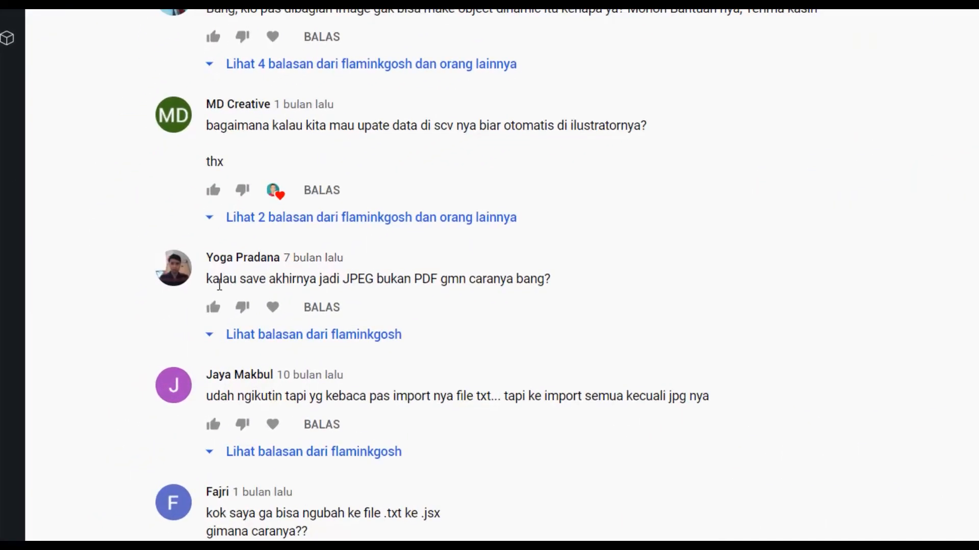
drag(207, 280, 552, 282)
click(961, 341)
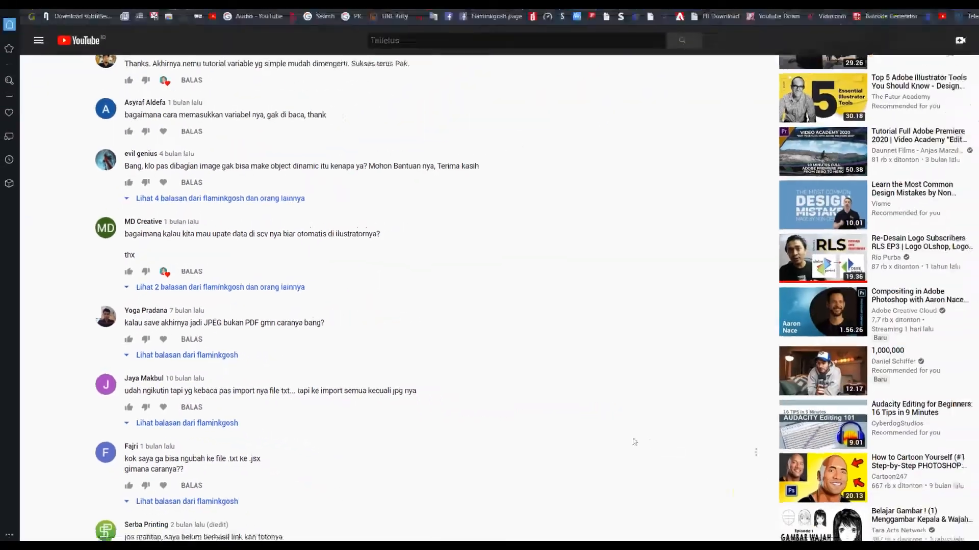
scroll(566, 464, up, 15)
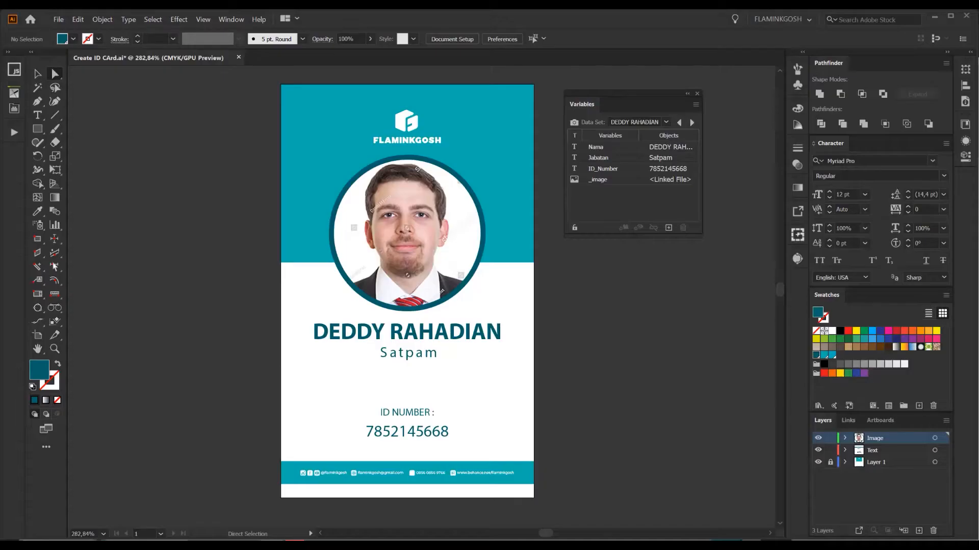
Show the Actions panel and create a new action set named "tutorial update"
click(15, 132)
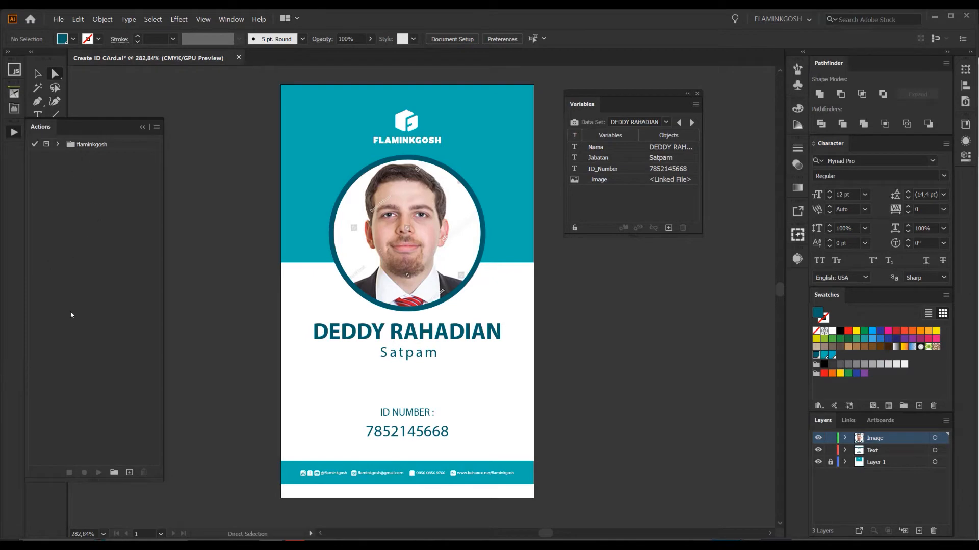
click(230, 19)
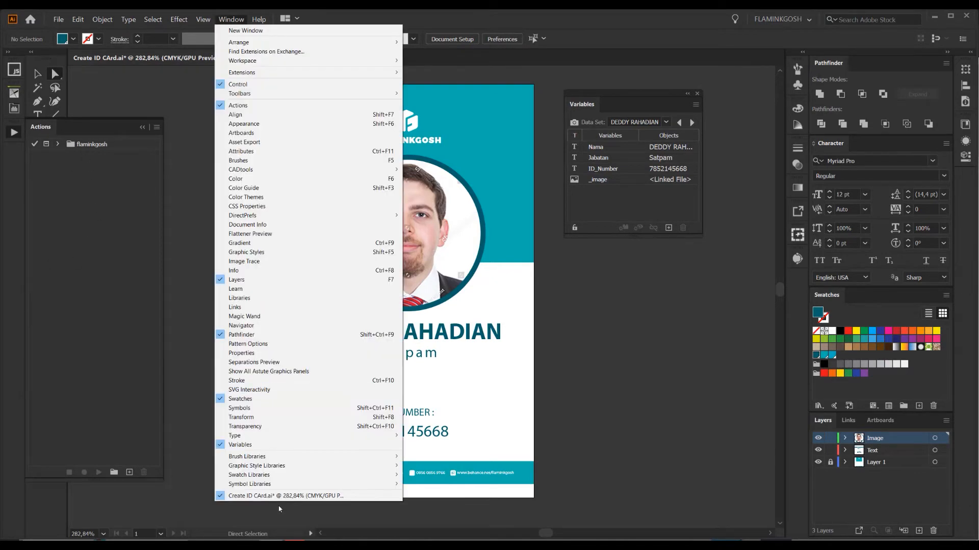
click(245, 109)
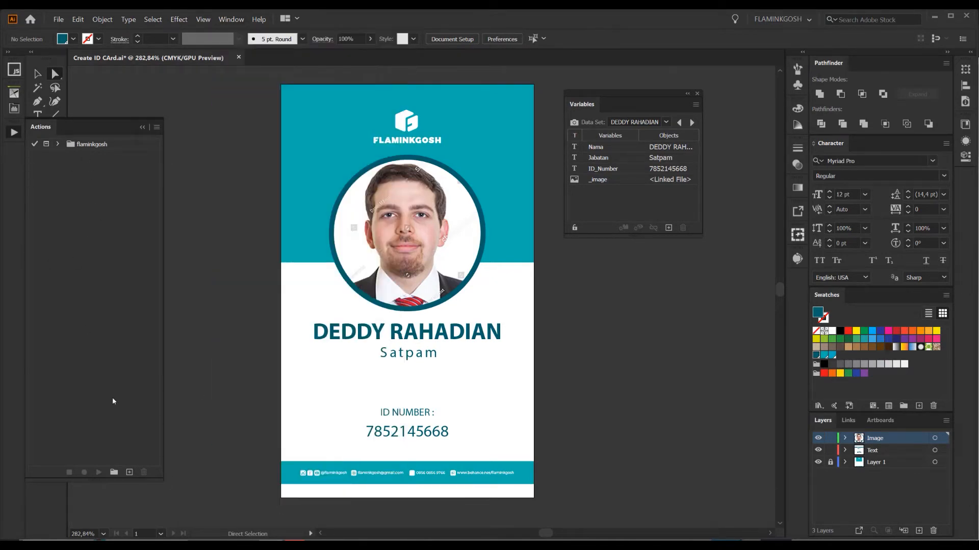
click(113, 472)
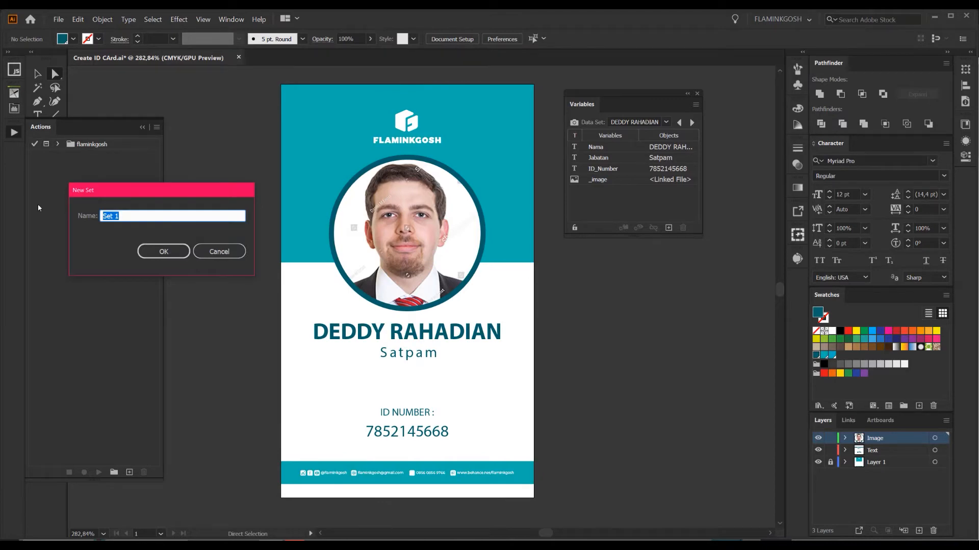
text(tutorial update)
click(166, 250)
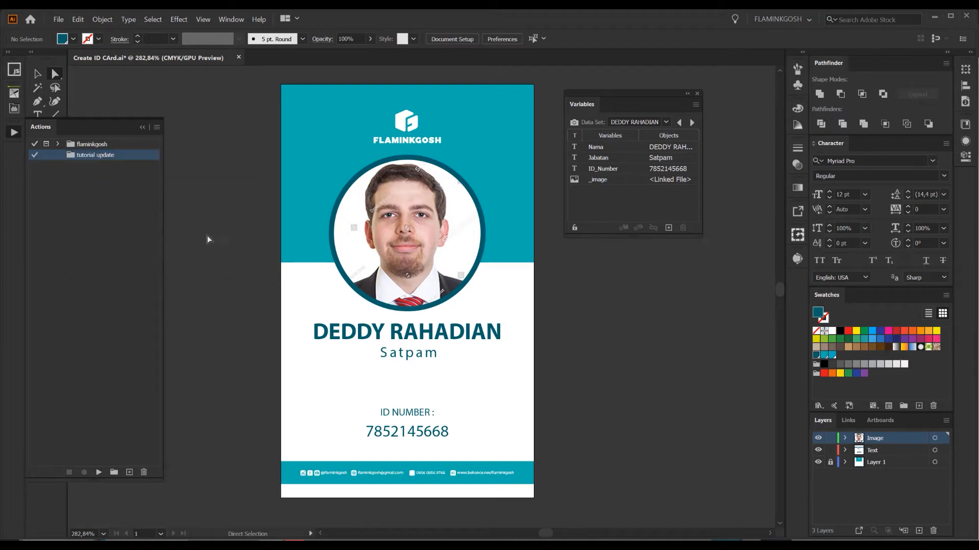
Create an action named "save as pdf" in the tutorial update set and start recording it
click(129, 473)
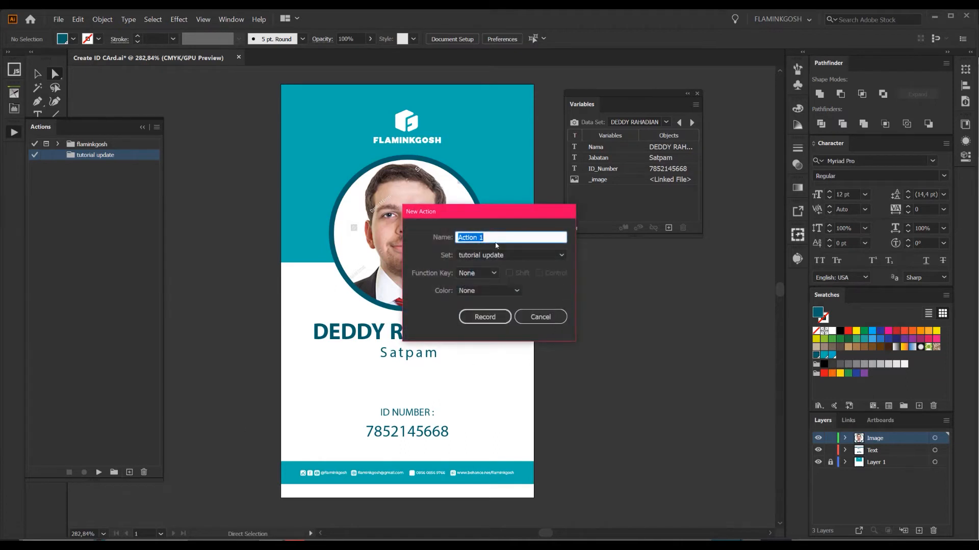
text(ave as pdf)
click(484, 318)
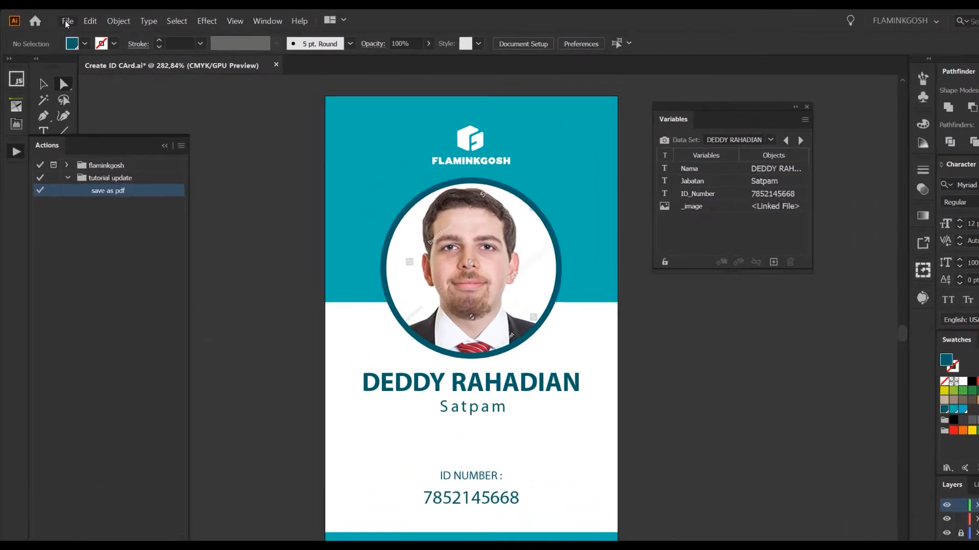
Save a copy of the card as Adobe PDF in the pdf folder, keeping the name "Create ID CArd copy"
click(67, 21)
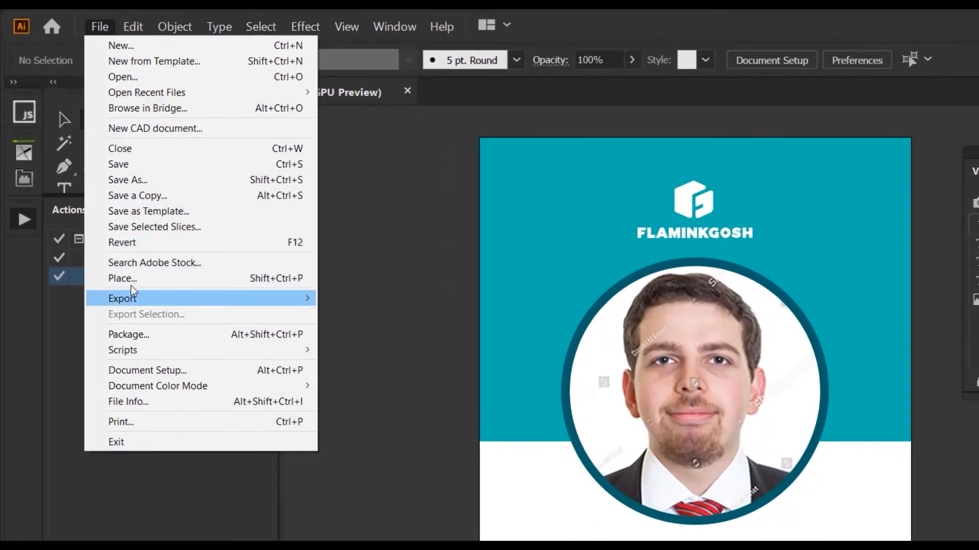
click(156, 200)
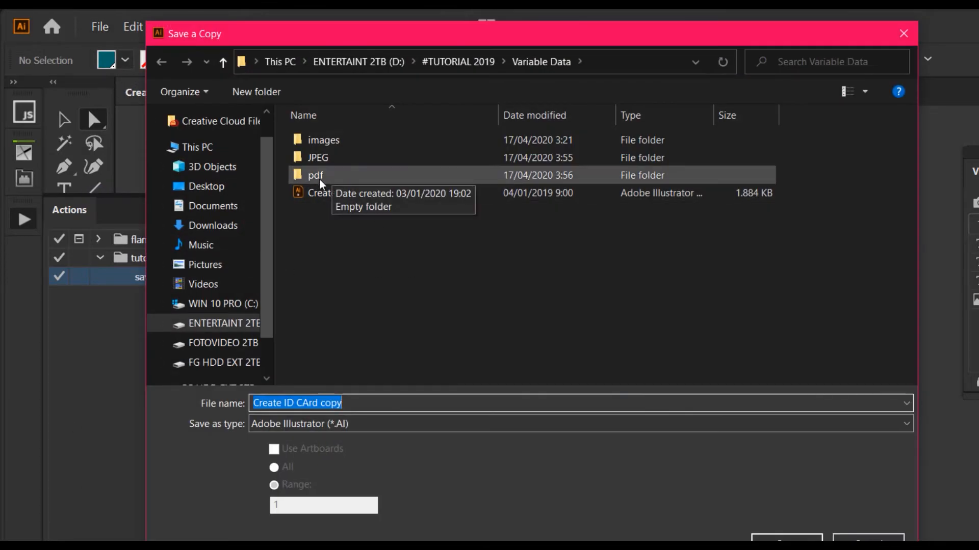
double_click(320, 178)
click(347, 426)
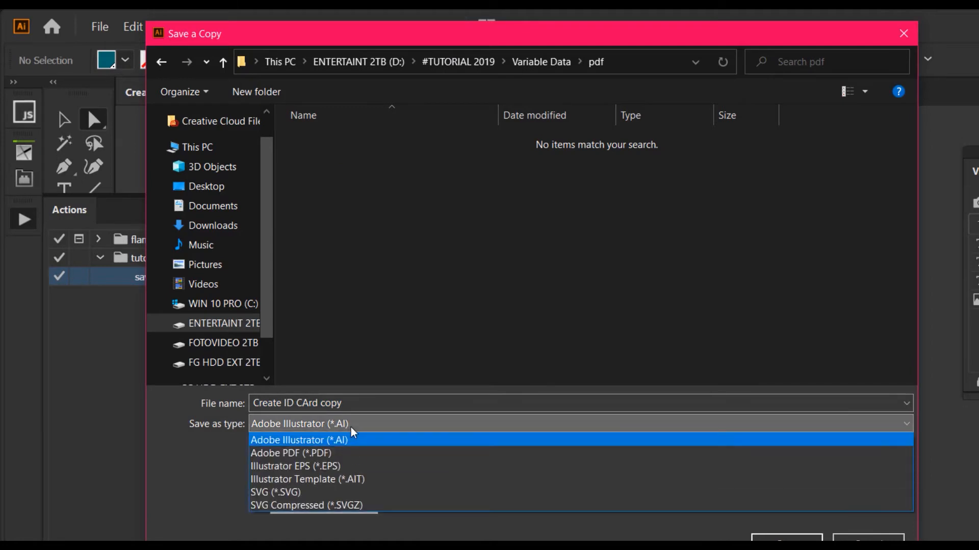
click(312, 454)
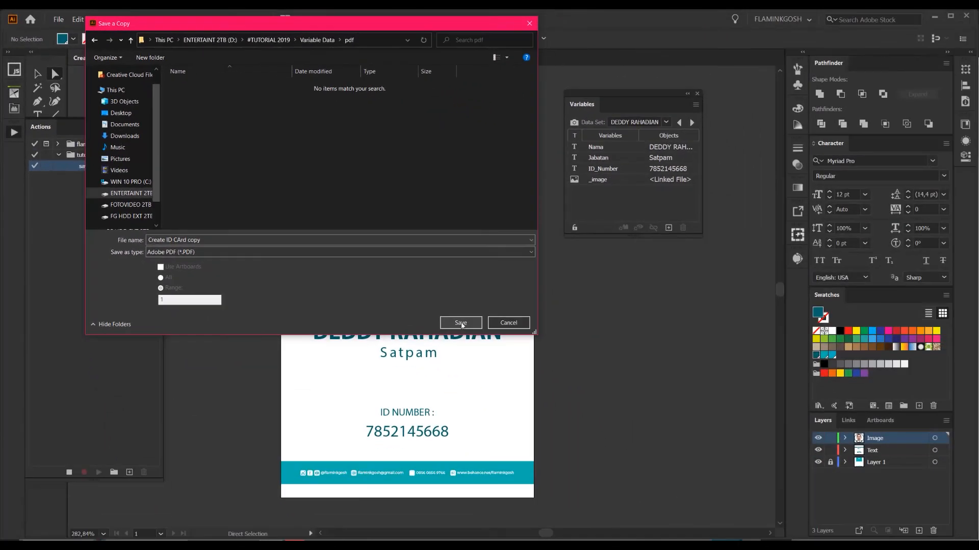
click(460, 323)
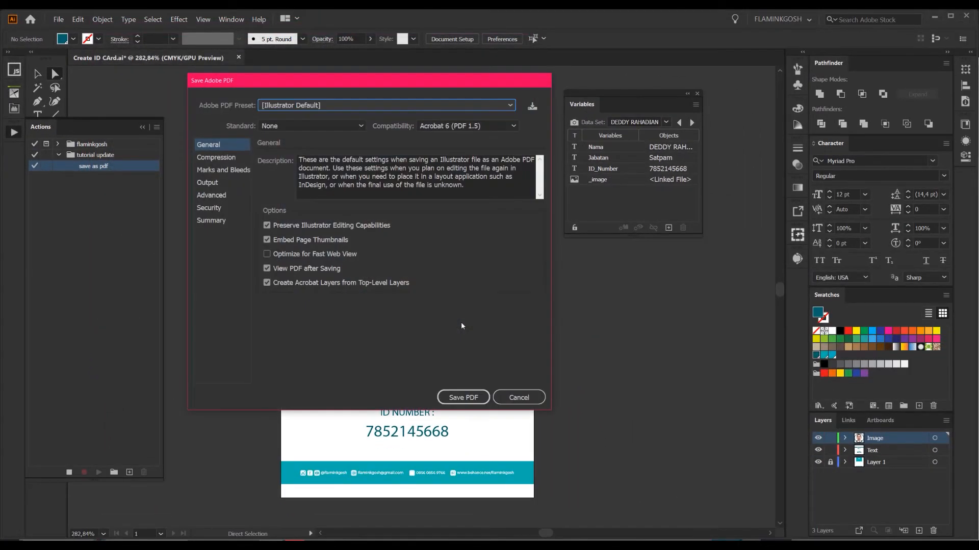
Save the PDF with the Illustrator Default preset and View PDF after Saving turned off, and stop recording the action
click(320, 106)
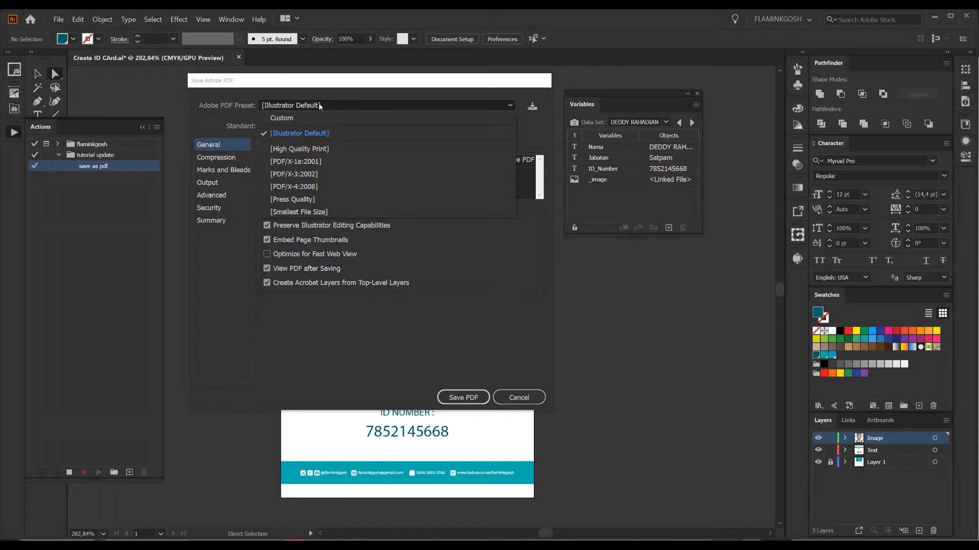
click(331, 133)
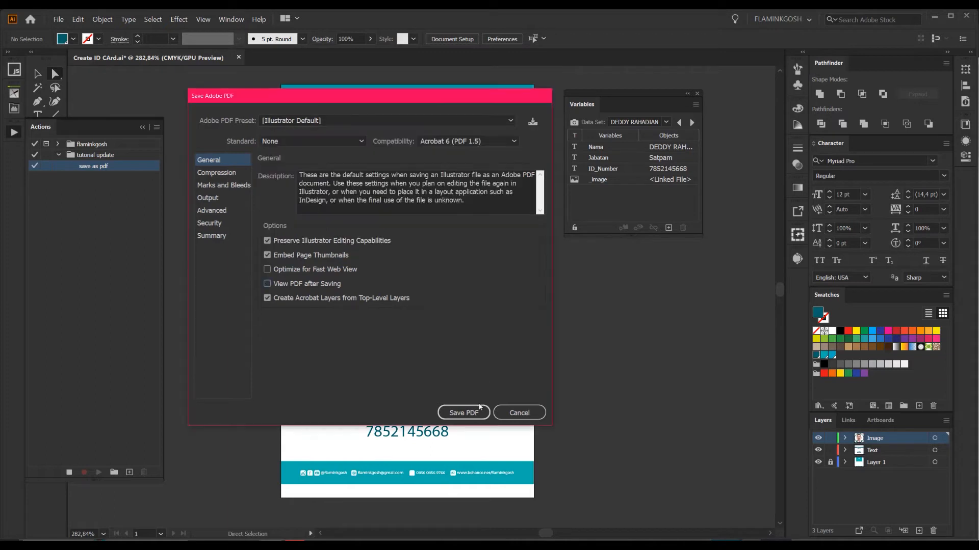
click(468, 413)
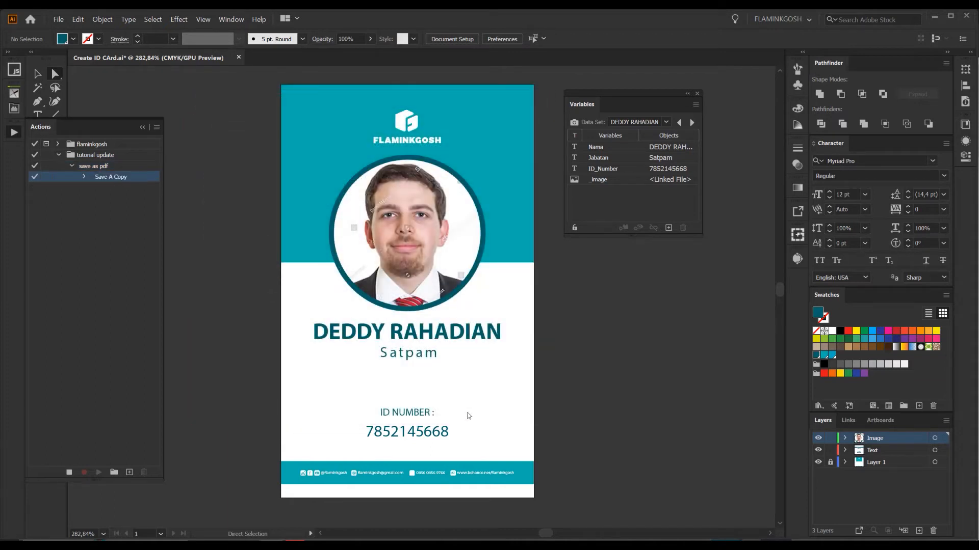
click(98, 398)
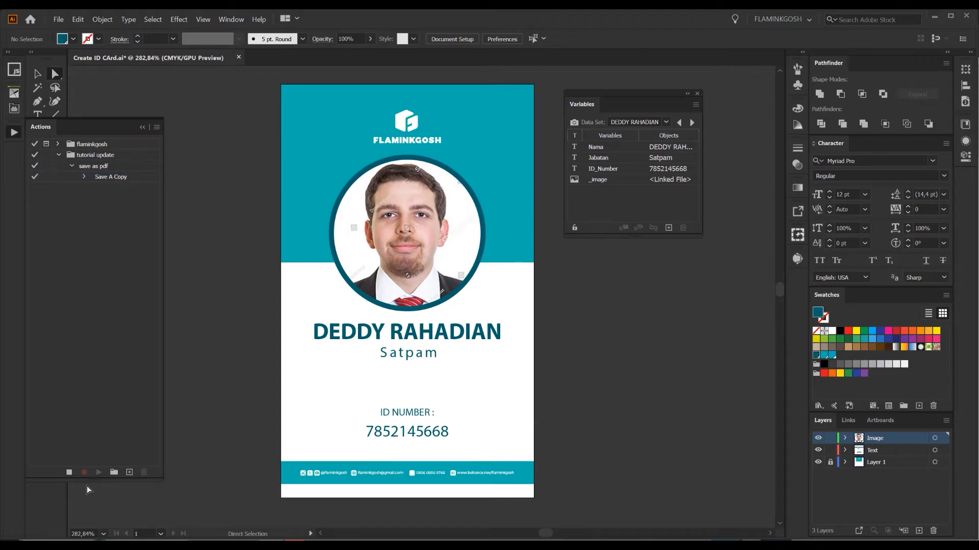
click(70, 473)
Preview the card two data sets further on, at the FLAMINKGOSH record, leaving nothing selected
click(692, 122)
click(692, 123)
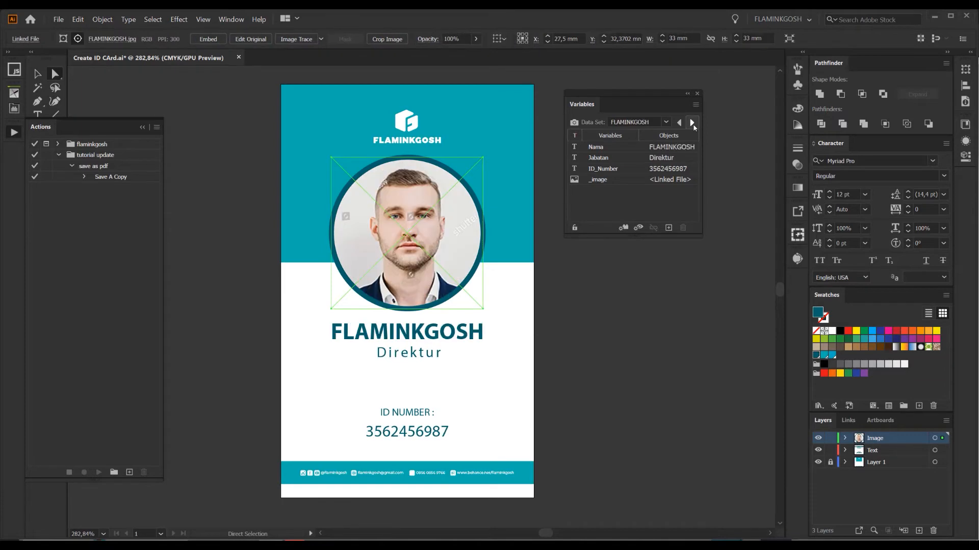
click(683, 376)
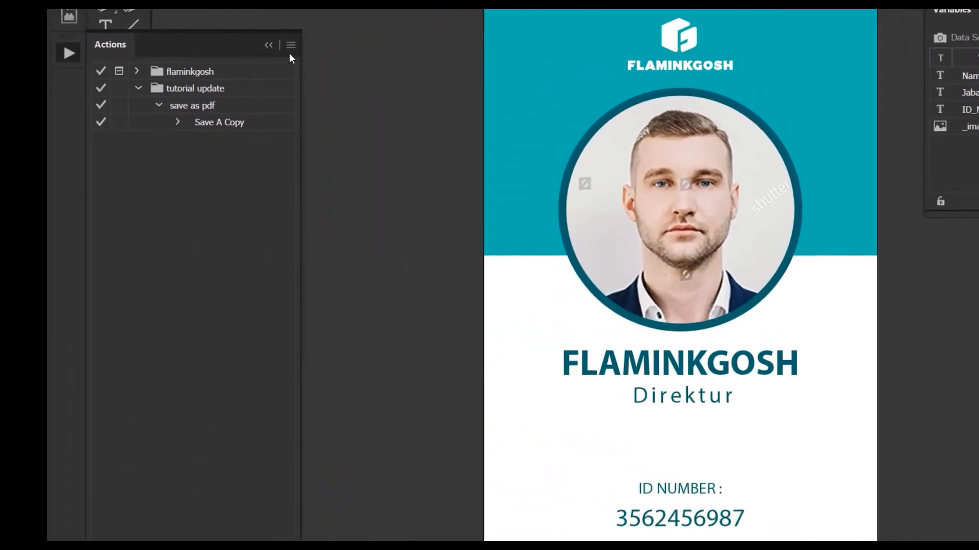
Open the Batch settings and choose the save as pdf action from the tutorial update set
click(157, 127)
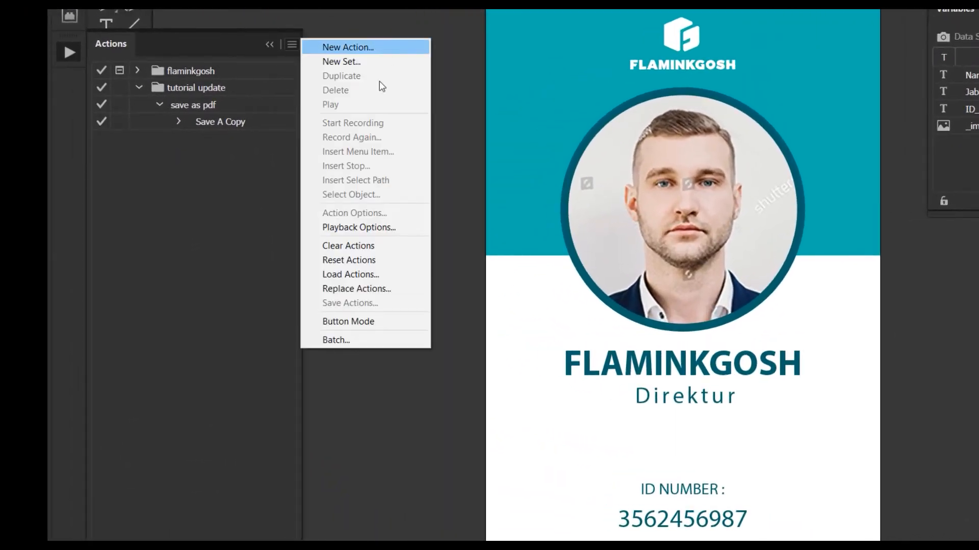
click(374, 342)
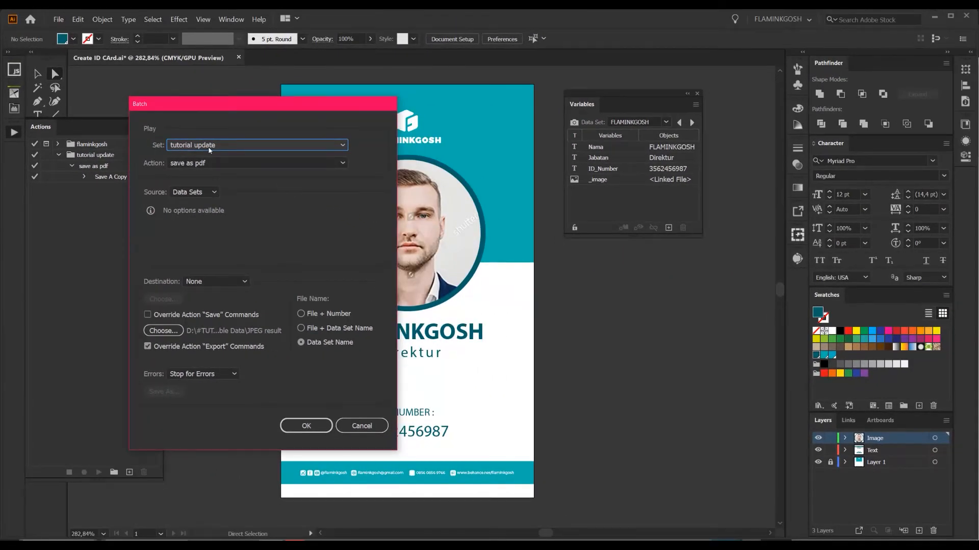
click(209, 148)
click(219, 171)
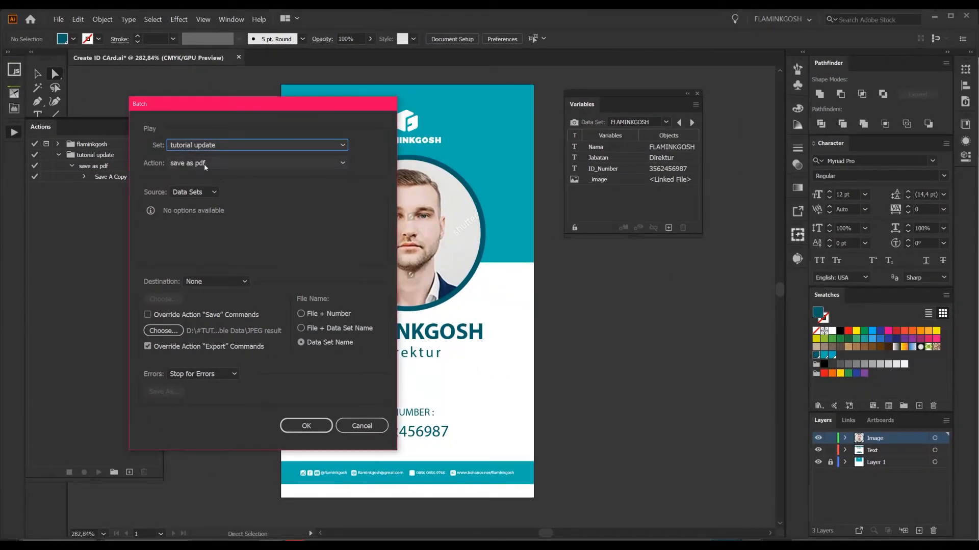
click(205, 165)
click(203, 178)
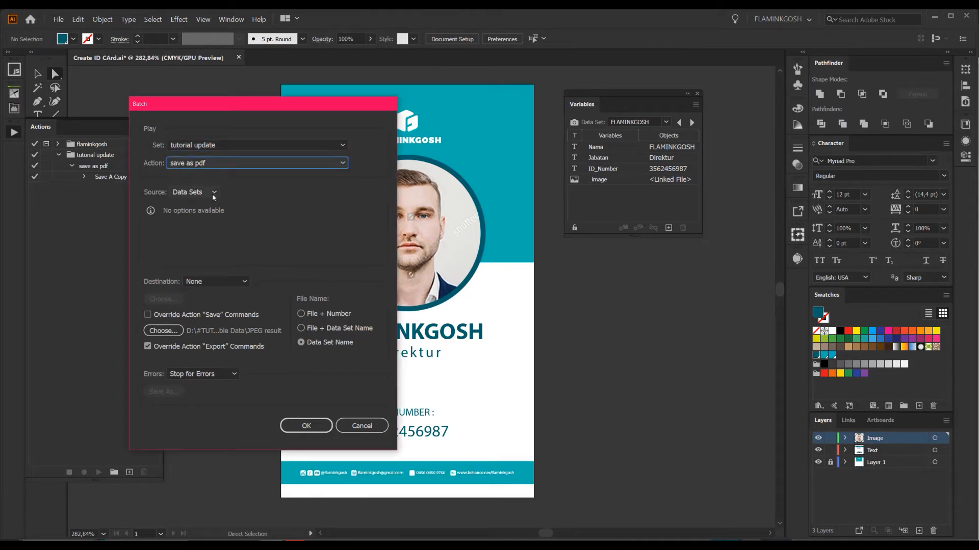
Set the batch source to Data Sets and its destination to None
click(212, 195)
click(196, 217)
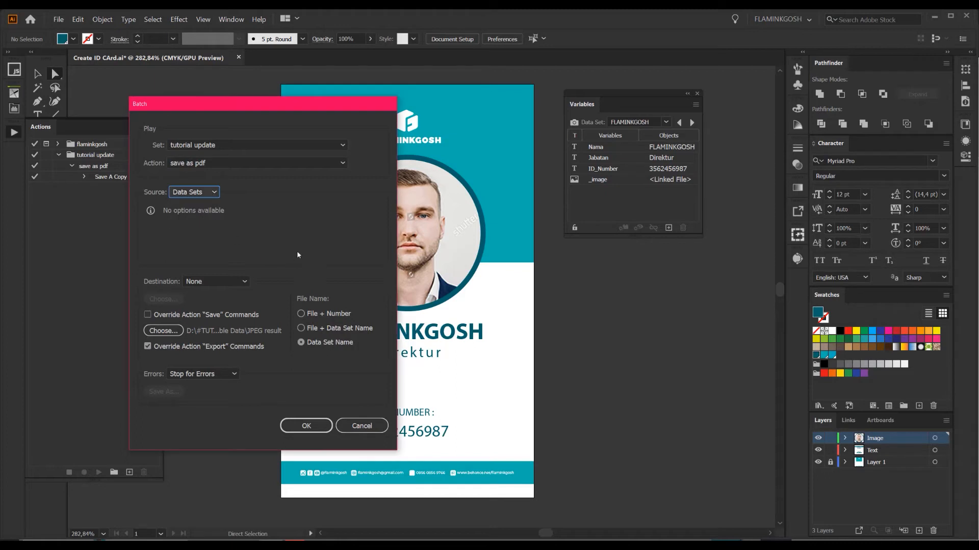
click(224, 280)
click(210, 295)
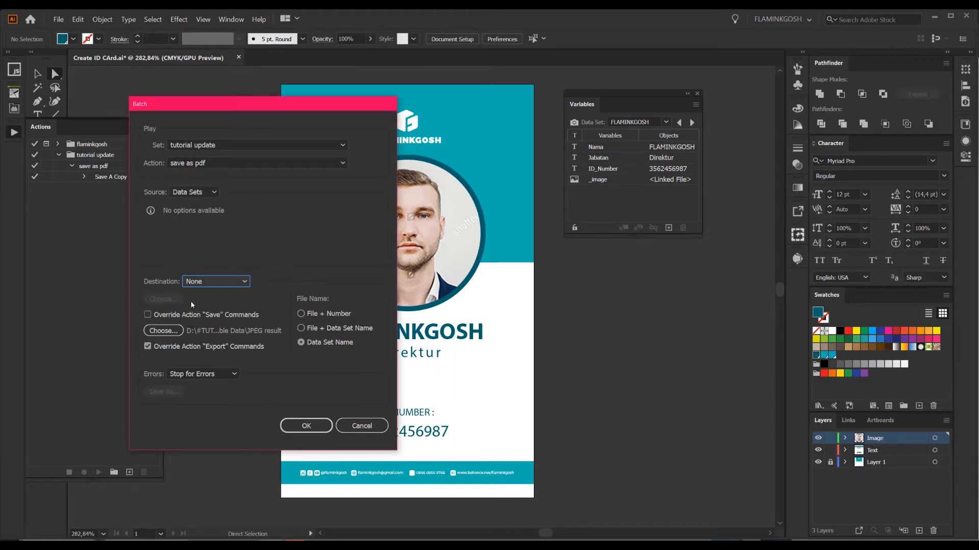
Override the action's Save commands but not its Export commands, and name the batch files by Data Set Name
click(163, 319)
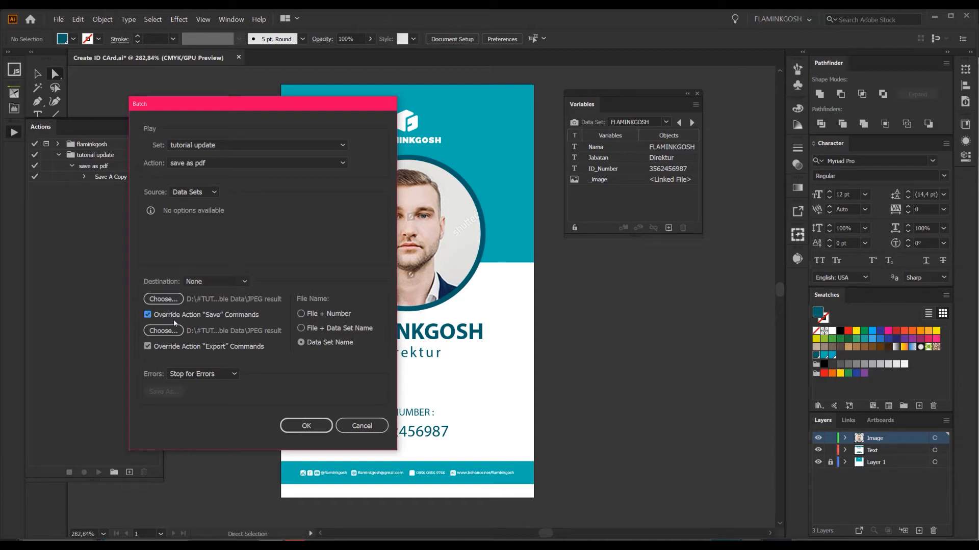
click(148, 346)
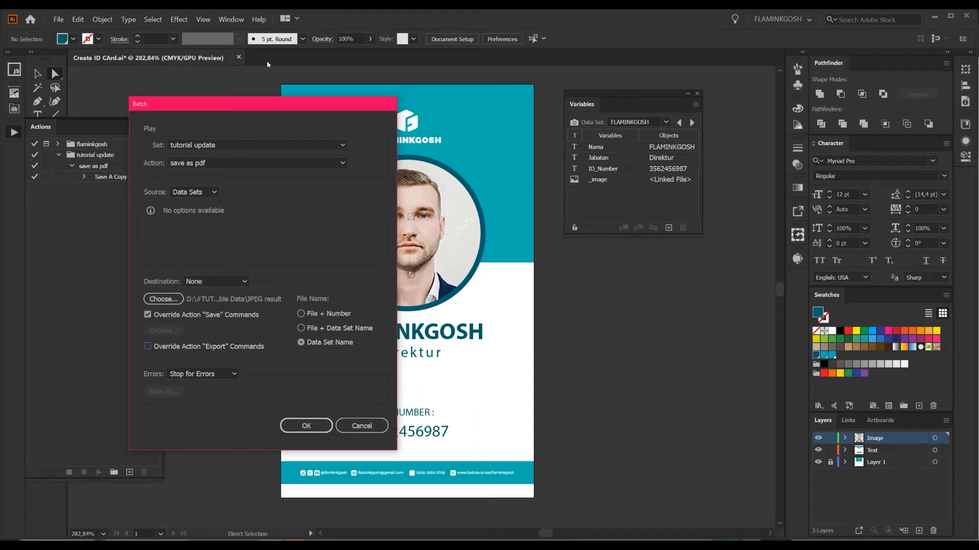
drag(222, 106, 357, 100)
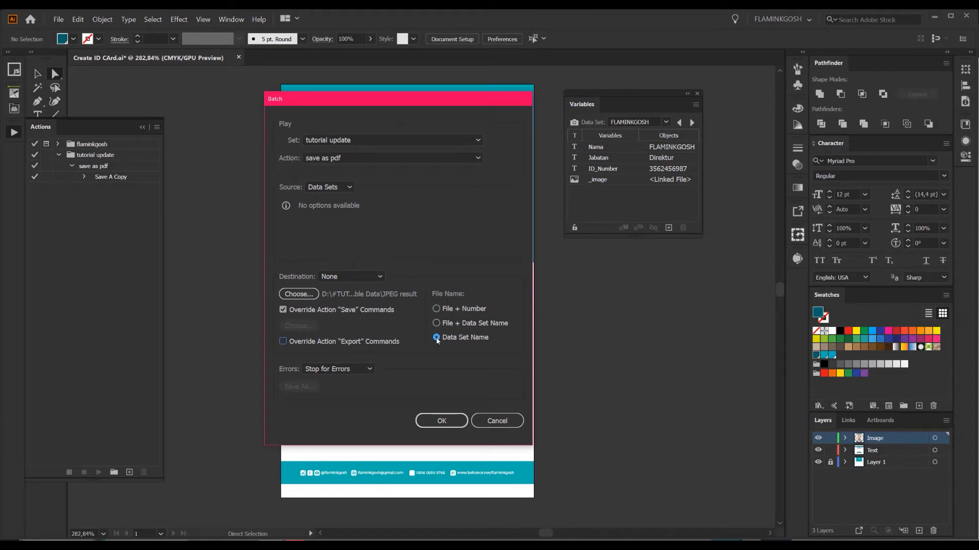
drag(503, 97, 458, 84)
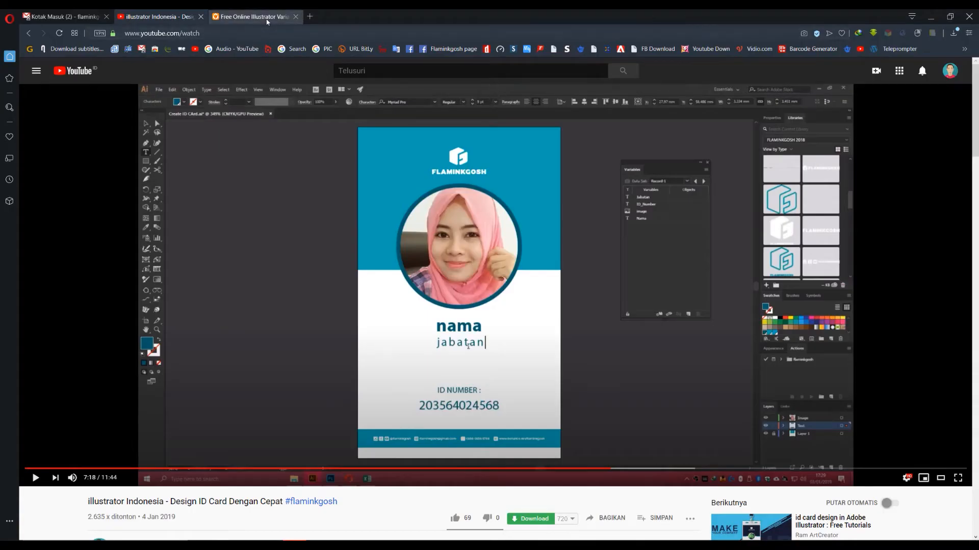
Switch to the online Illustrator XML editor in the browser and check the data set names in the employee grid's unlabelled name column
click(250, 17)
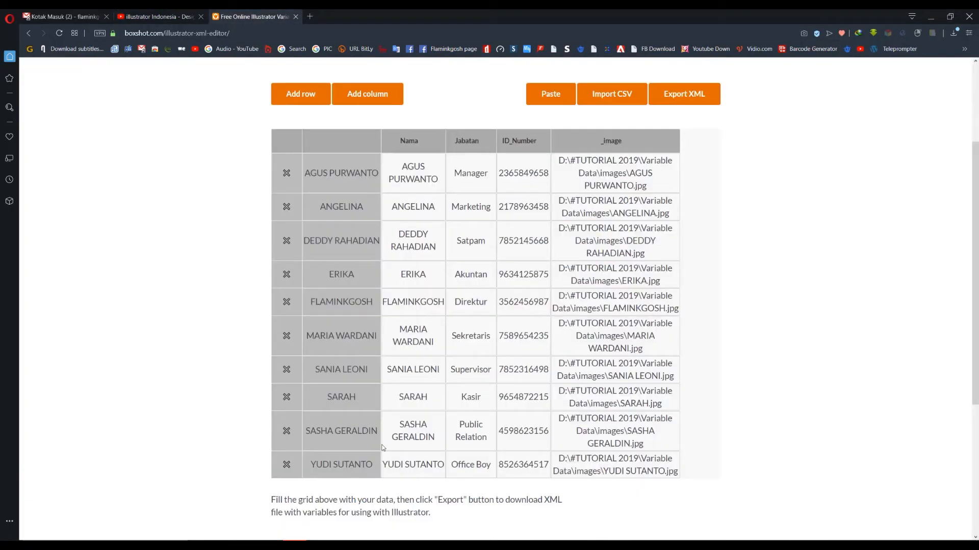
click(352, 173)
click(351, 207)
click(351, 241)
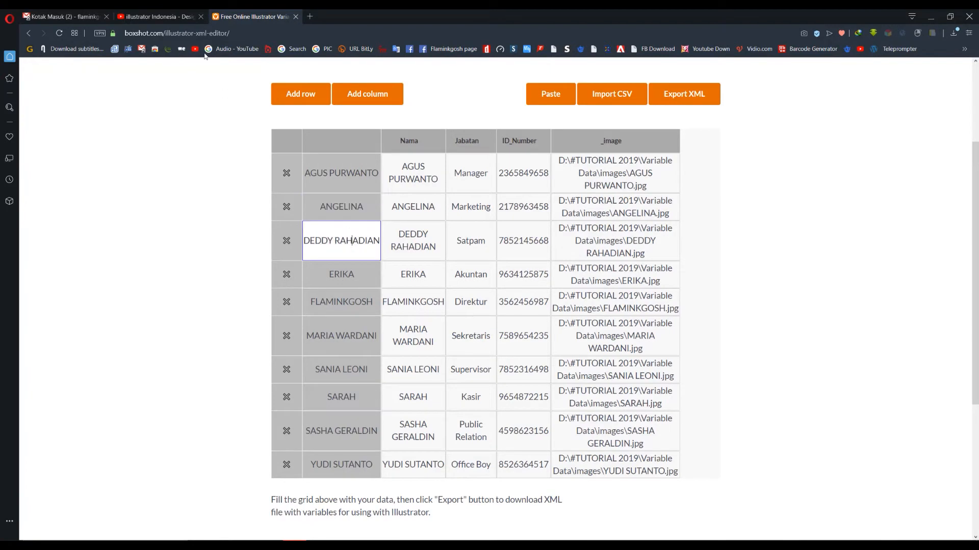
click(352, 336)
click(341, 397)
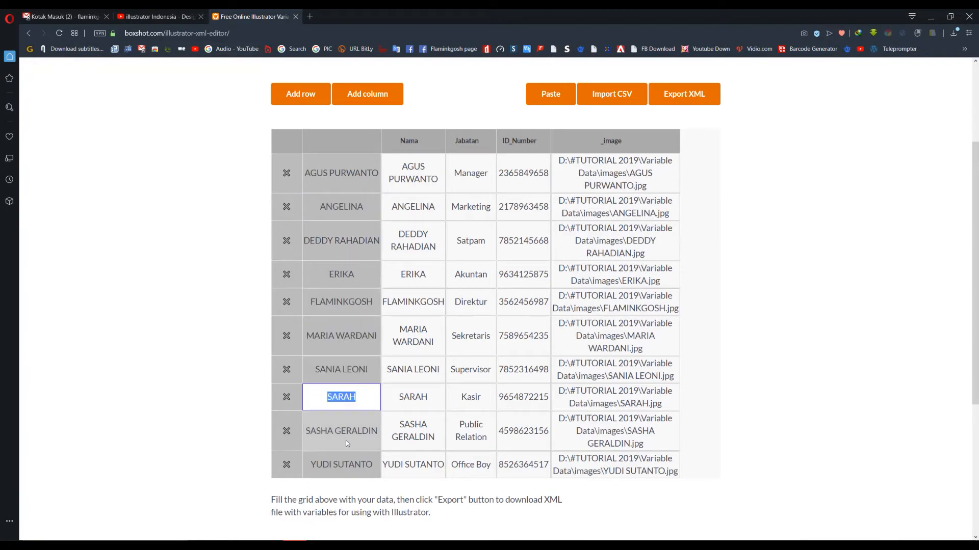
Switch to File Explorer and inspect the pdf folder inside Variable Data beside the Batch dialog
key(alt+Tab)
drag(301, 77, 737, 129)
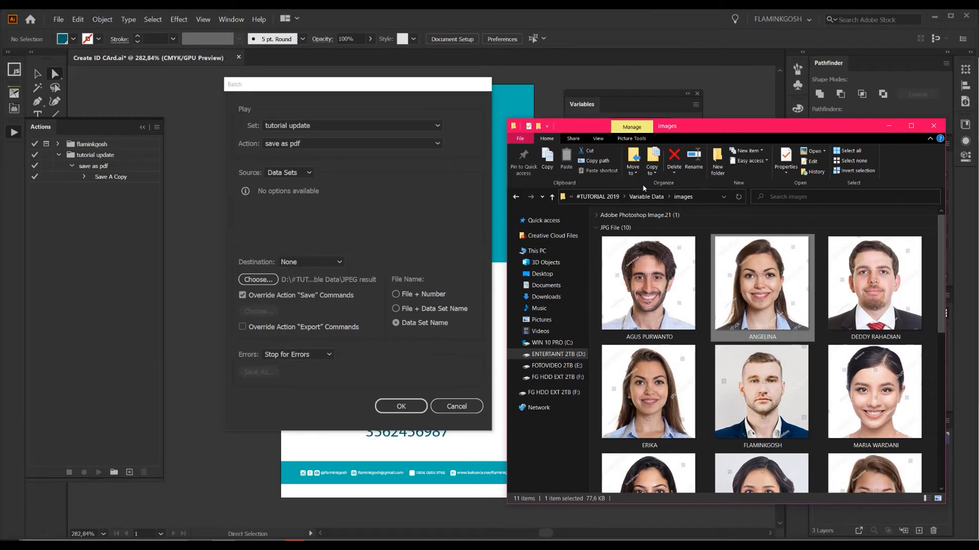
click(646, 197)
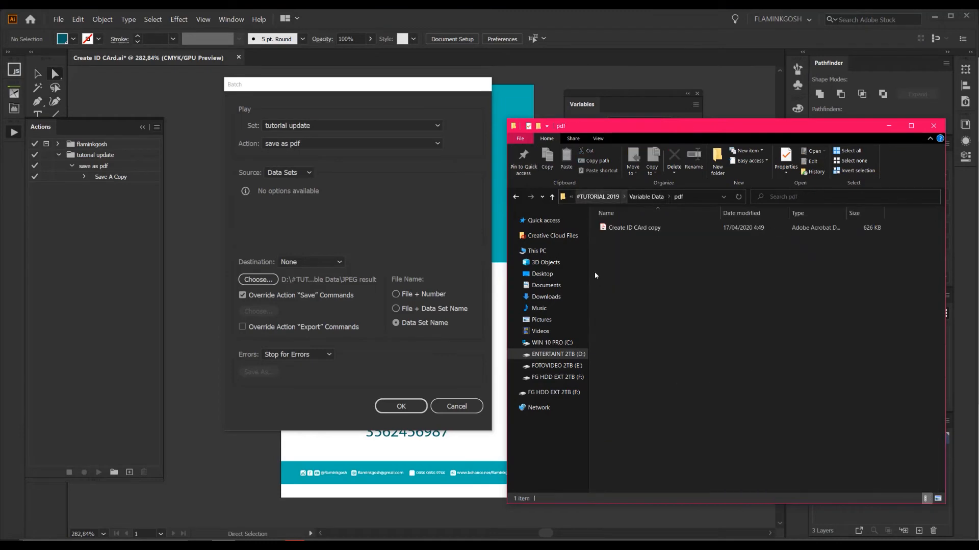
Return to the Batch dialog in Illustrator and run the save as pdf action on all data sets
click(256, 286)
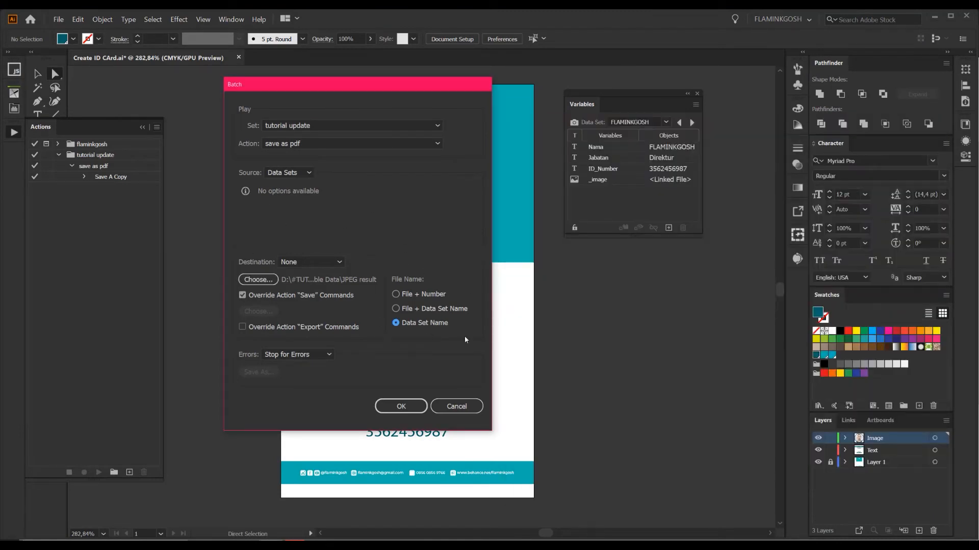
click(401, 406)
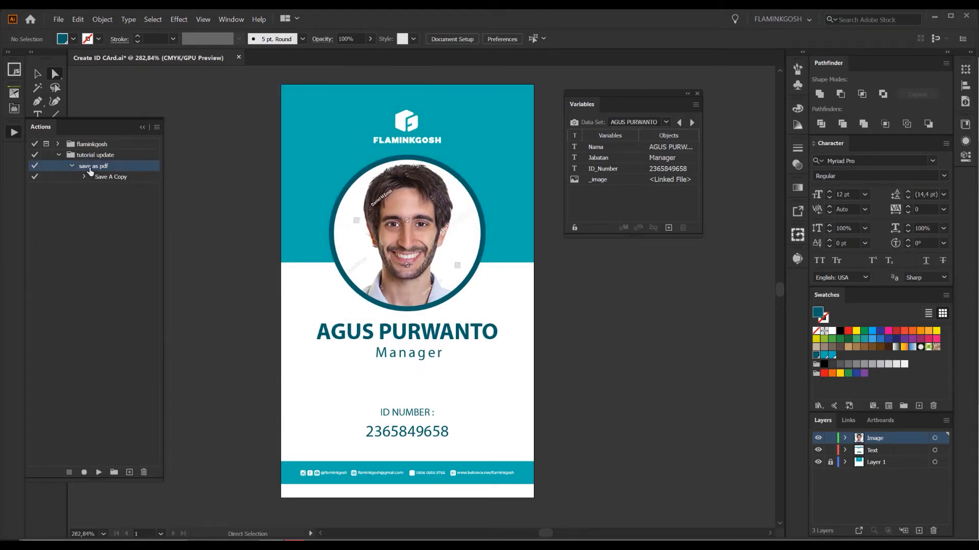
Open the Batch settings and choose the tutorial update set's save as pdf action with Data Sets as the source
click(156, 128)
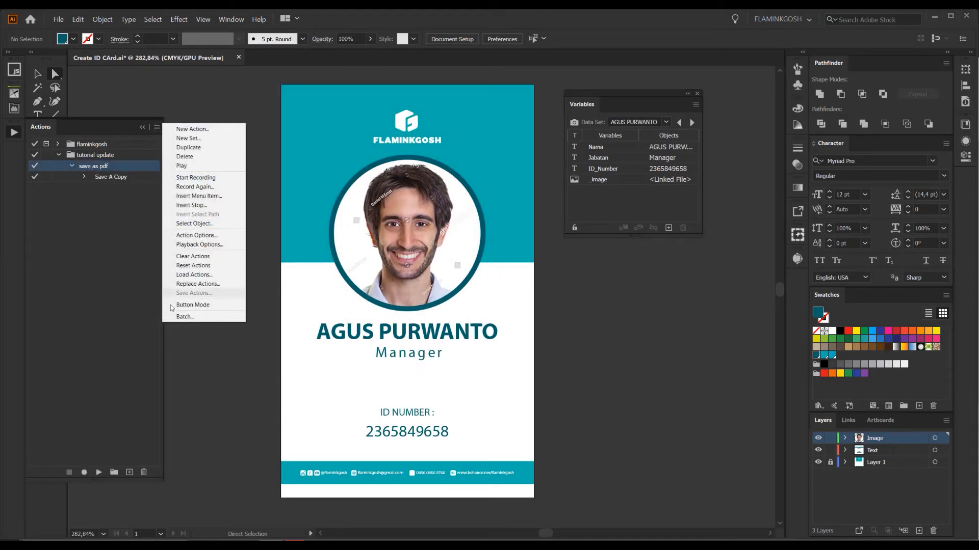
click(196, 317)
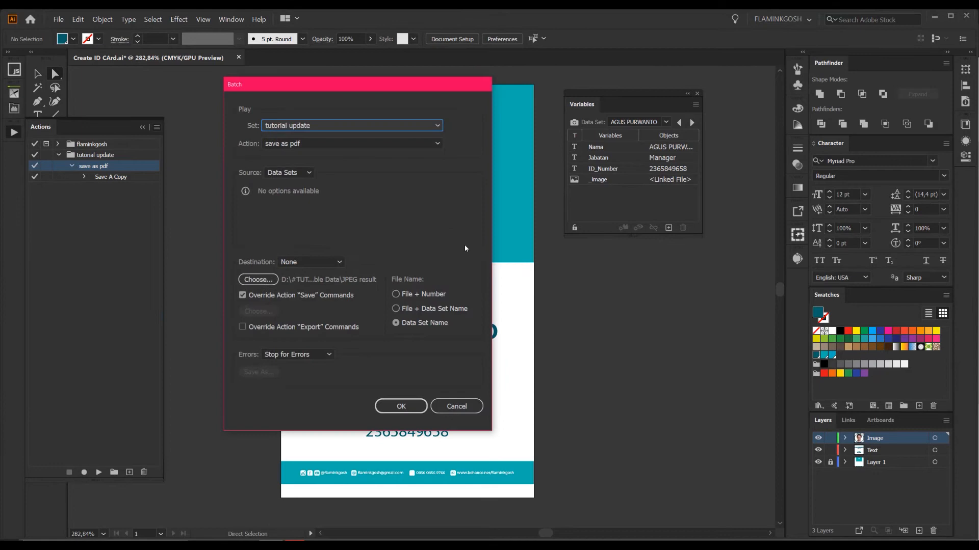
click(309, 128)
click(301, 146)
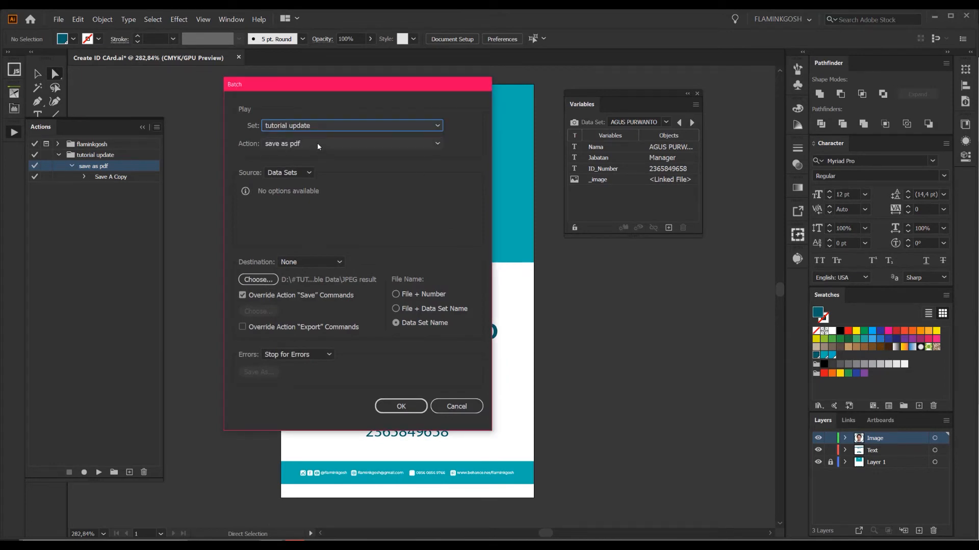
click(318, 146)
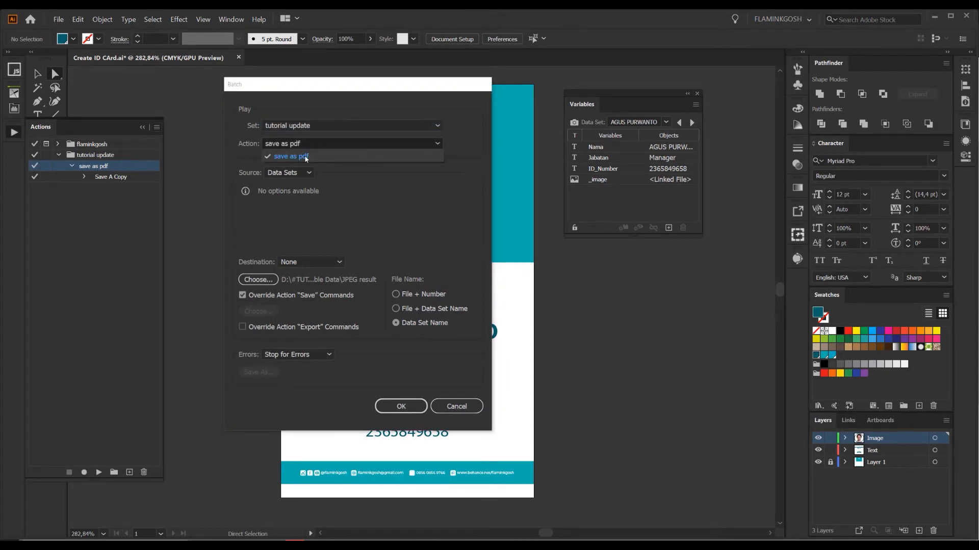
click(306, 158)
click(295, 173)
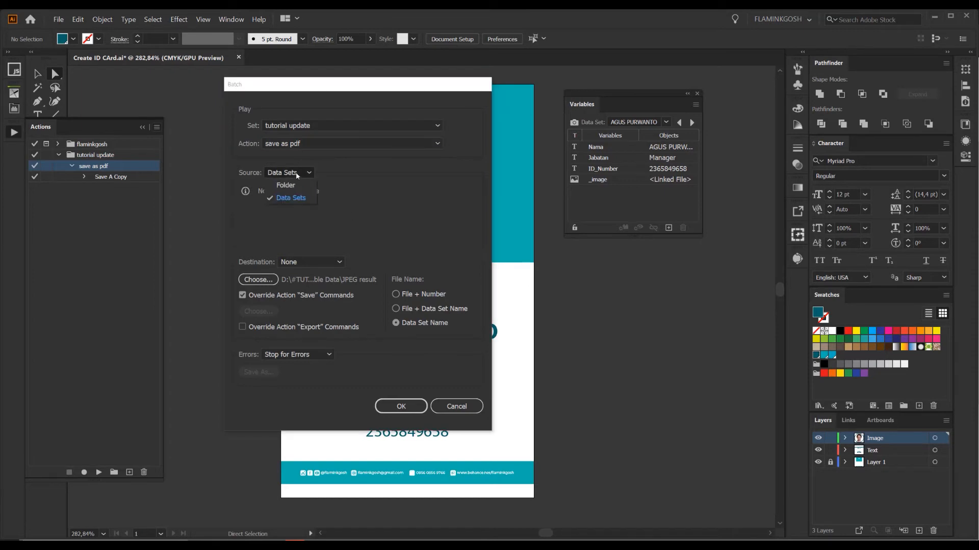
click(290, 199)
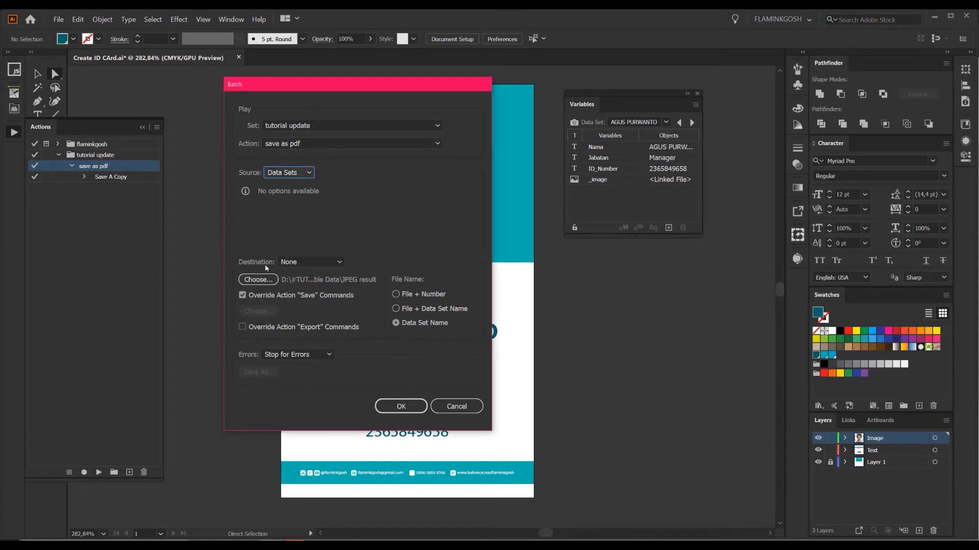
With destination None, choose the pdf folder inside Variable Data for the batch saves and name the files by Data Set Name
click(305, 261)
click(300, 275)
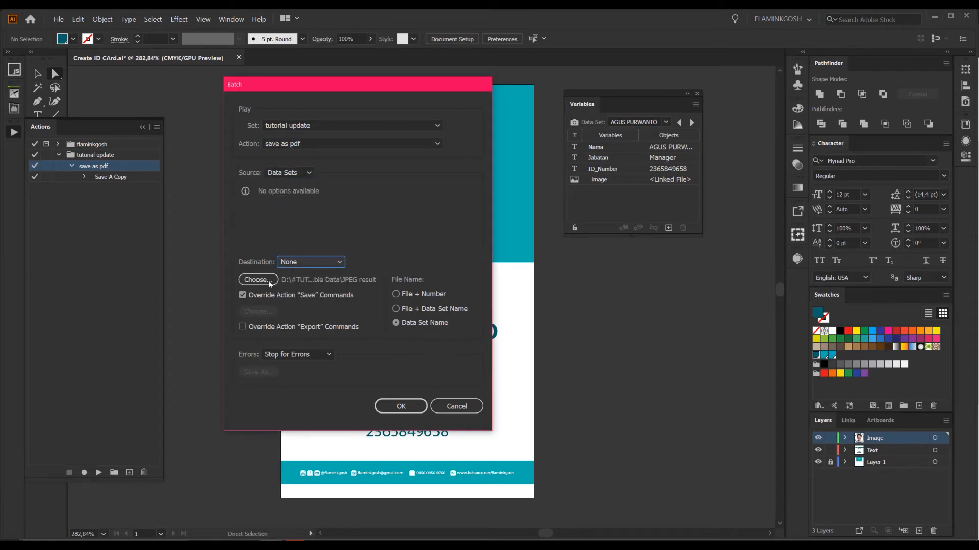
click(260, 280)
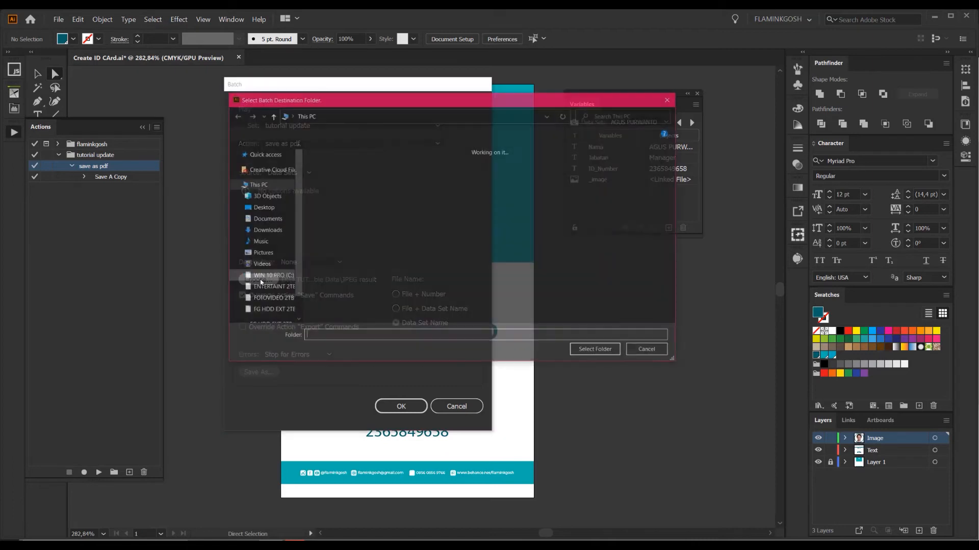
drag(354, 105, 489, 117)
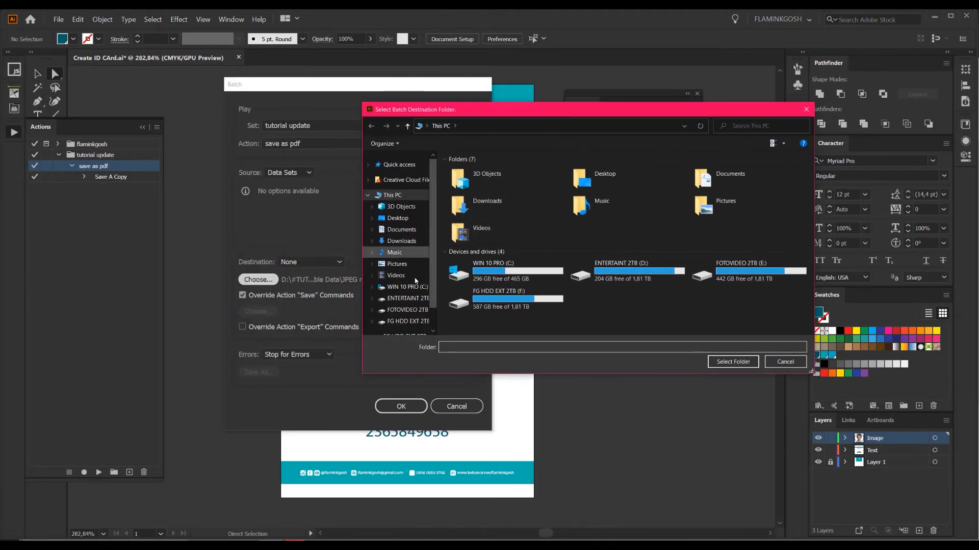
click(408, 298)
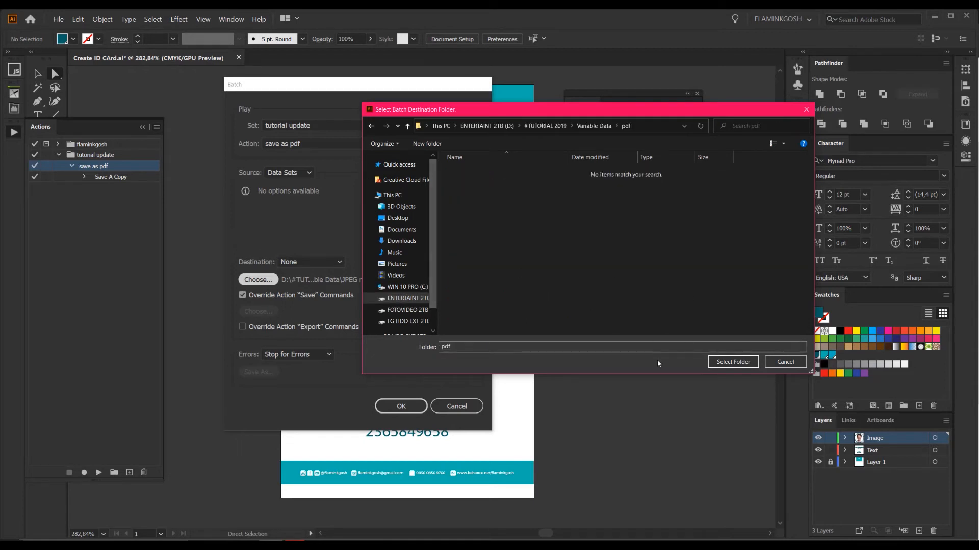
click(734, 362)
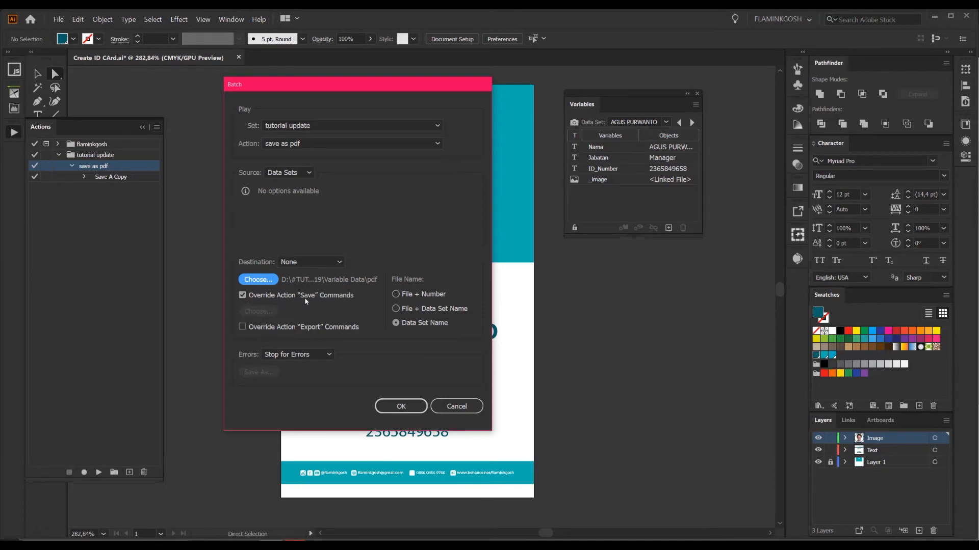
click(396, 323)
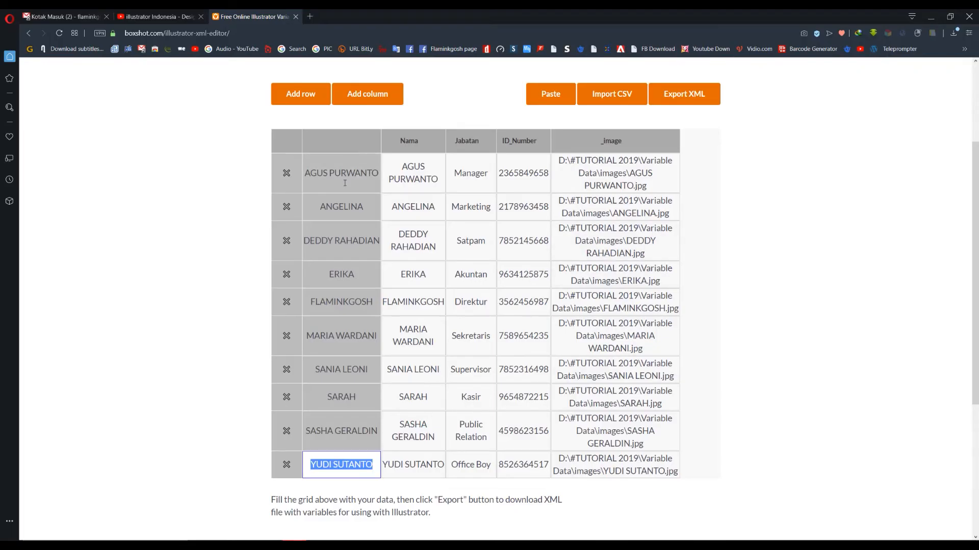
Switch to the online XML editor in the browser and review the employee data set names in the unlabelled name column
click(345, 377)
click(346, 278)
click(343, 209)
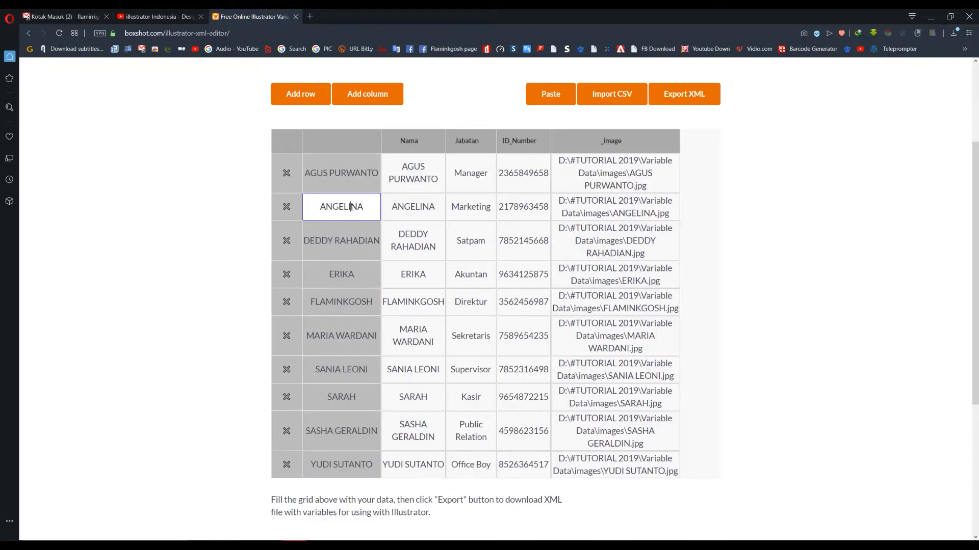
click(359, 186)
click(345, 207)
click(351, 276)
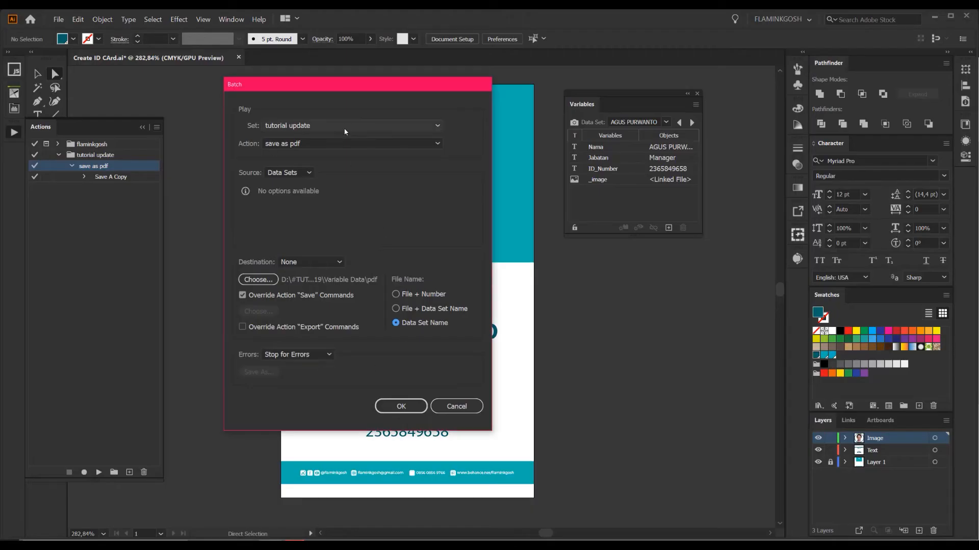
Return to Illustrator, run the save as pdf batch, and check the resulting files in File Explorer's pdf folder
click(401, 406)
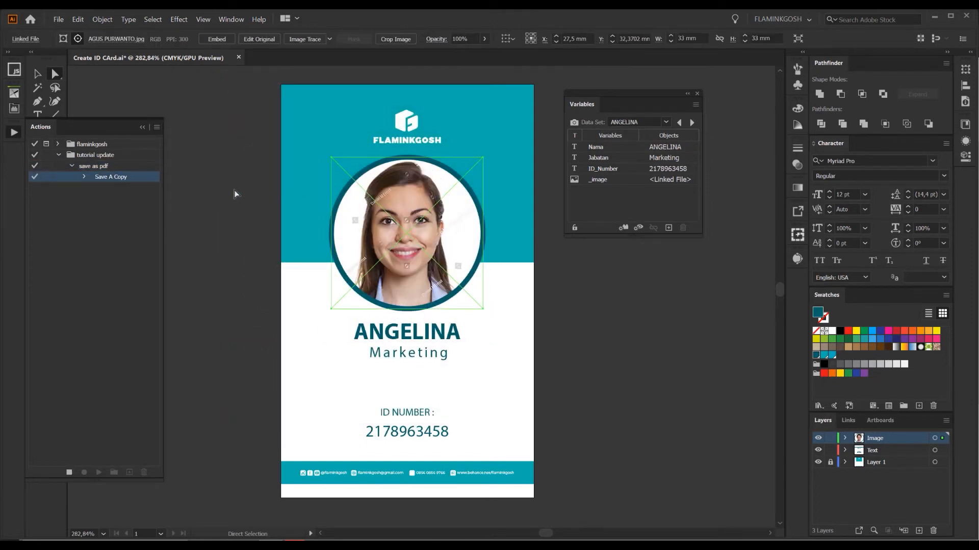
click(286, 544)
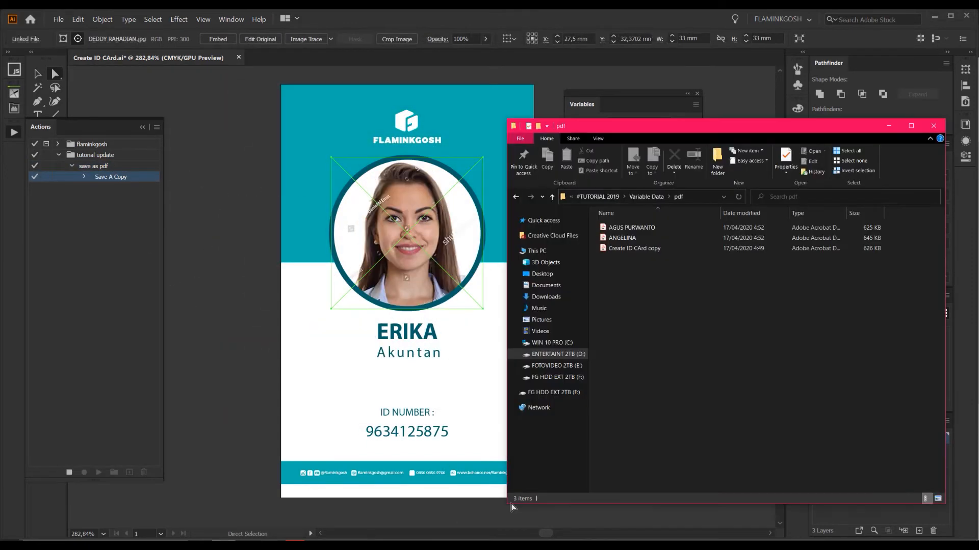
click(632, 274)
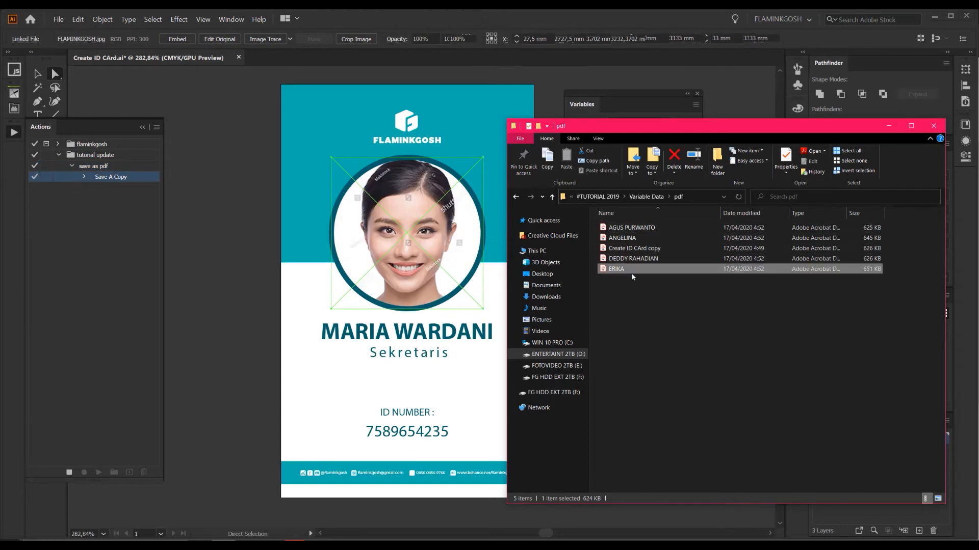
click(689, 390)
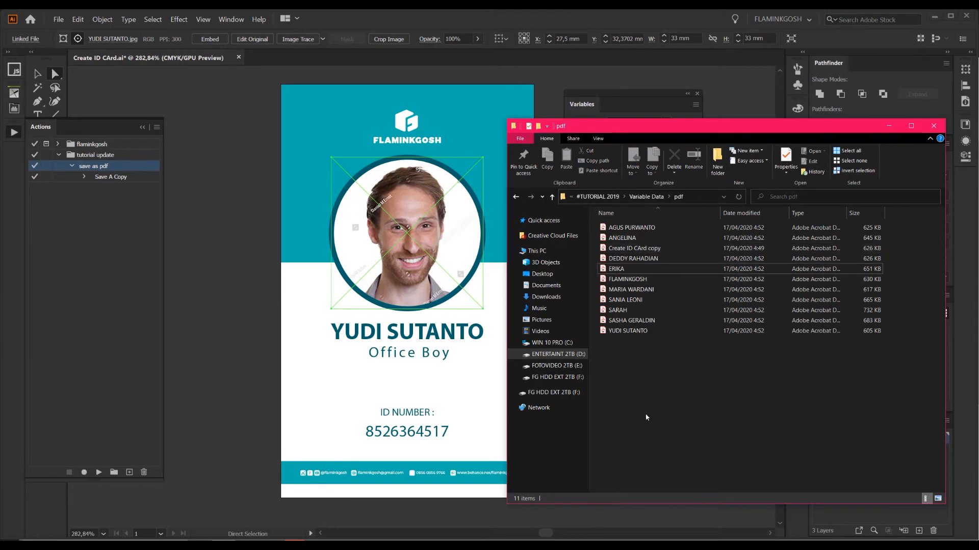
Open the first two employees' card PDFs from the pdf folder in Acrobat Reader, inspect each one, and close it
drag(609, 128, 676, 116)
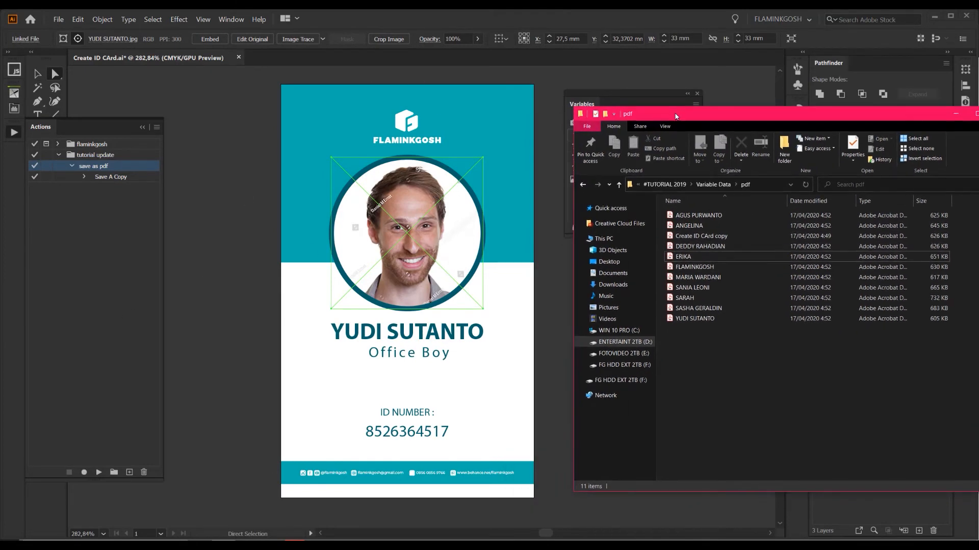
double_click(698, 216)
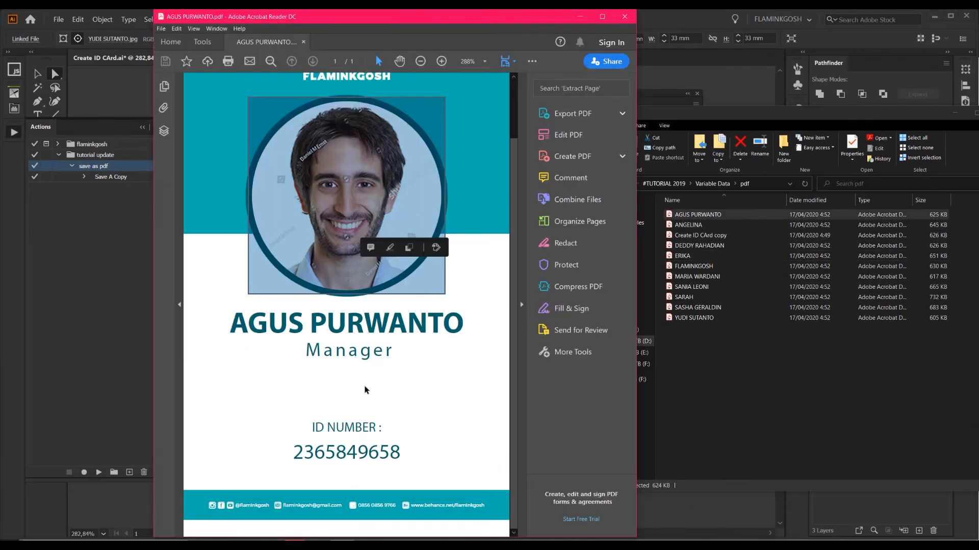
click(428, 423)
click(624, 17)
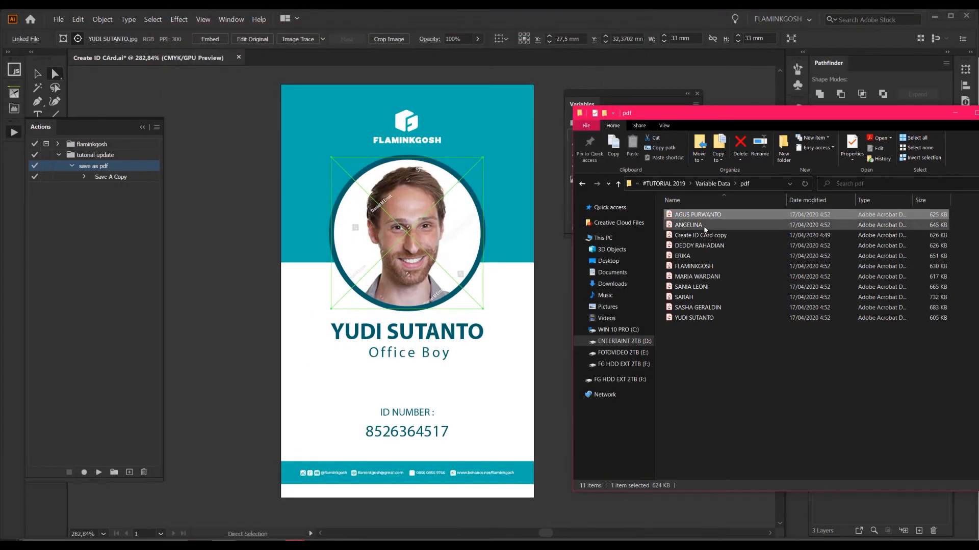
double_click(705, 228)
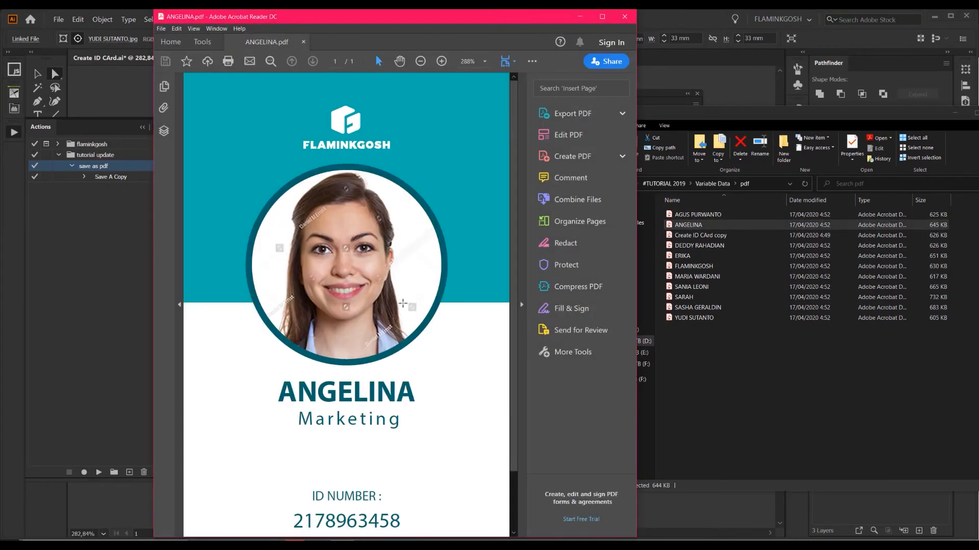
click(418, 287)
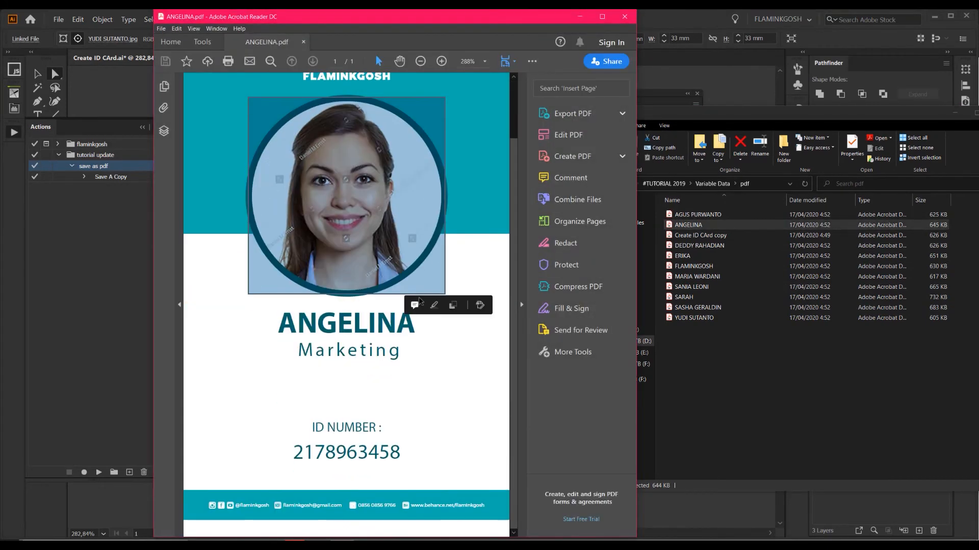
click(632, 20)
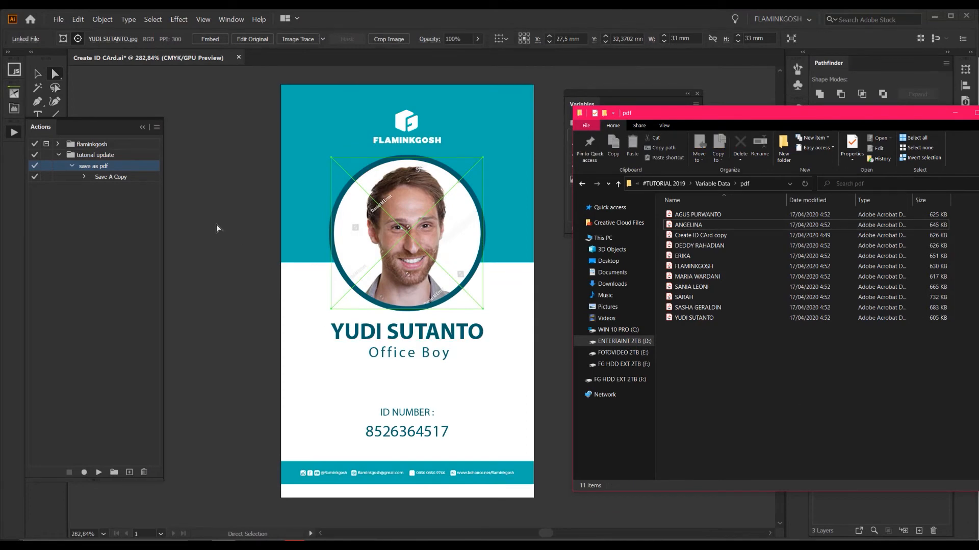
Return to Illustrator and start recording a new action named export jpeg in the tutorial update set
click(216, 225)
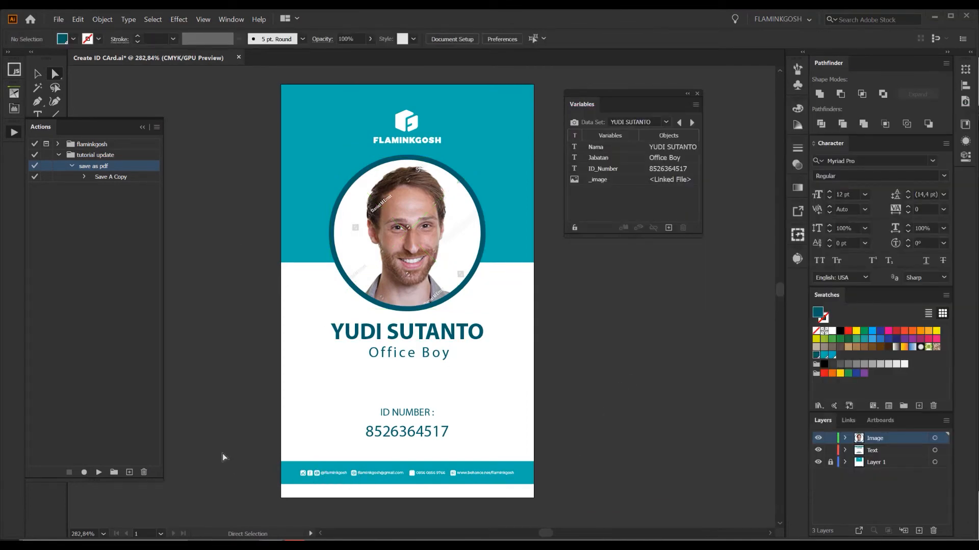
scroll(646, 406, up, 1)
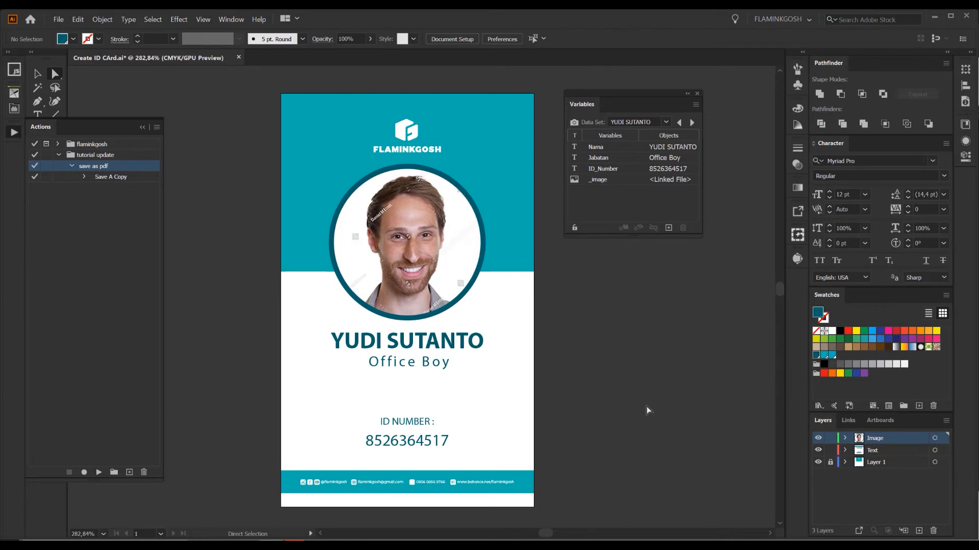
click(100, 263)
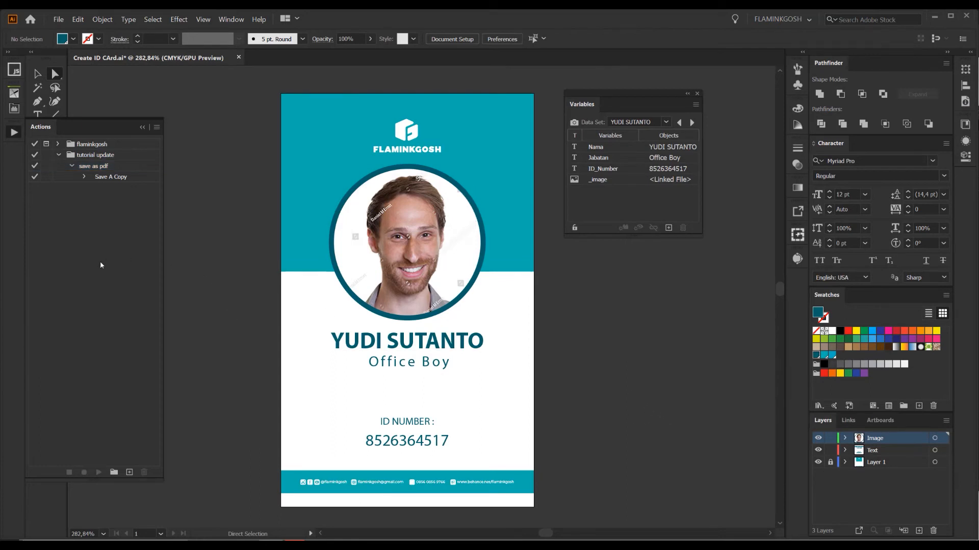
click(72, 166)
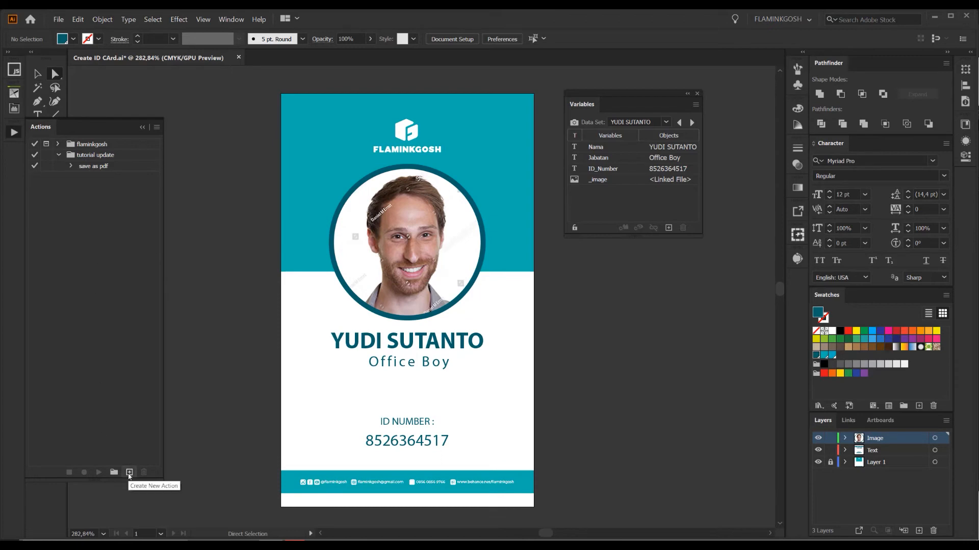
click(129, 473)
drag(493, 225, 435, 233)
text(export)
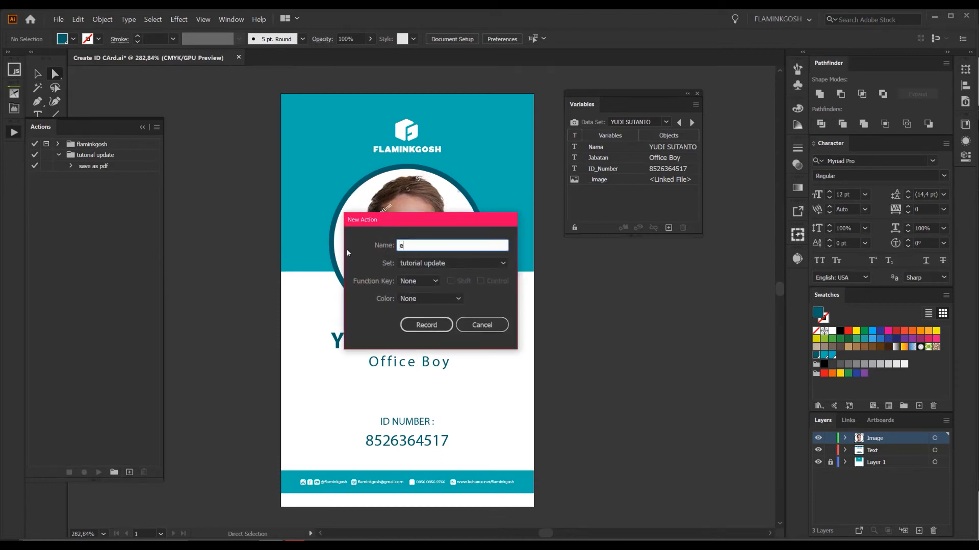
text(jpeg)
click(426, 326)
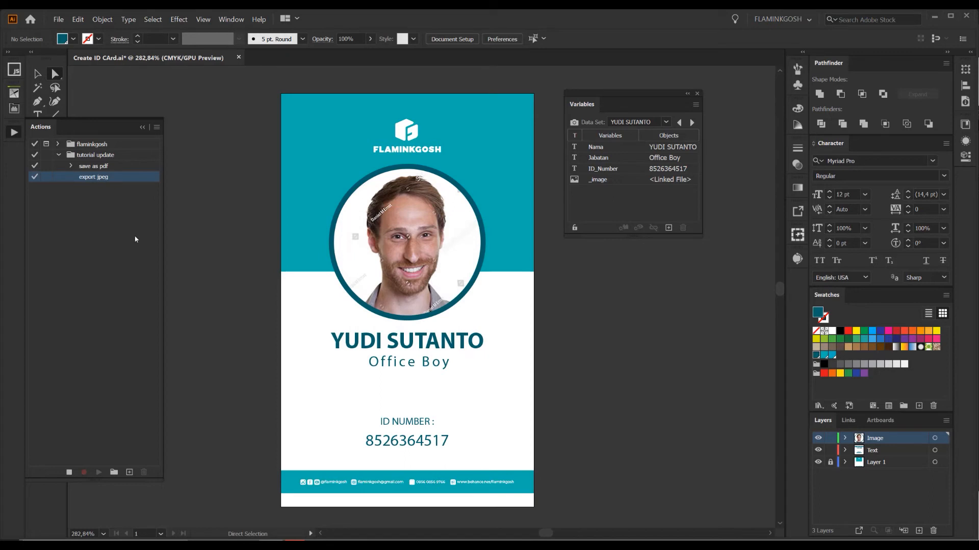
Export the card as JPEG (*.JPG) into the Variable Data project's JPEG folder, using artboards with the All option
click(59, 20)
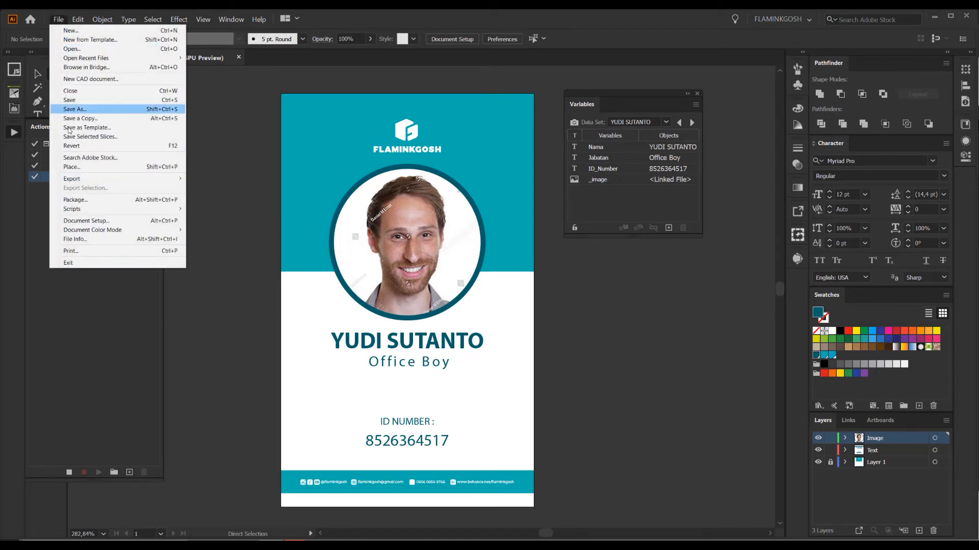
mouse_move(106, 181)
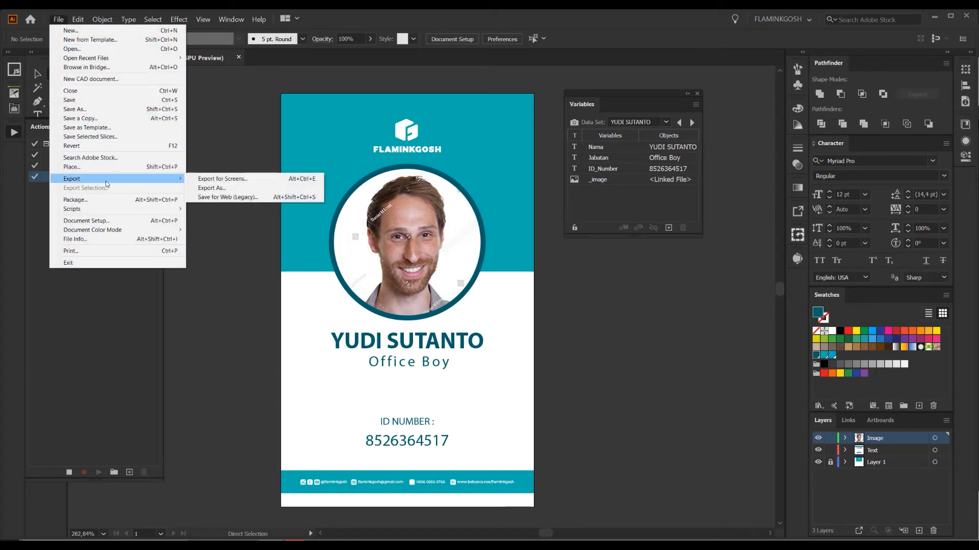
click(221, 190)
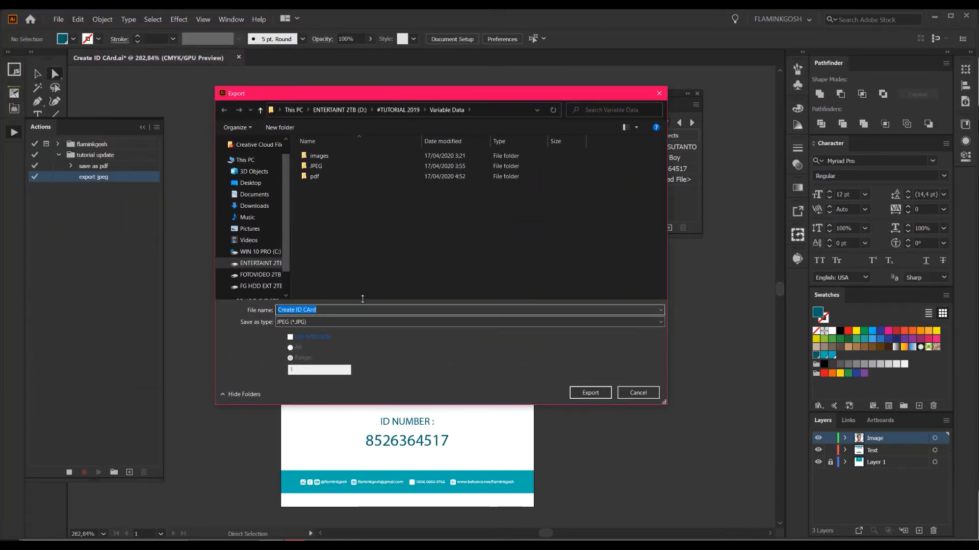
click(317, 170)
click(447, 110)
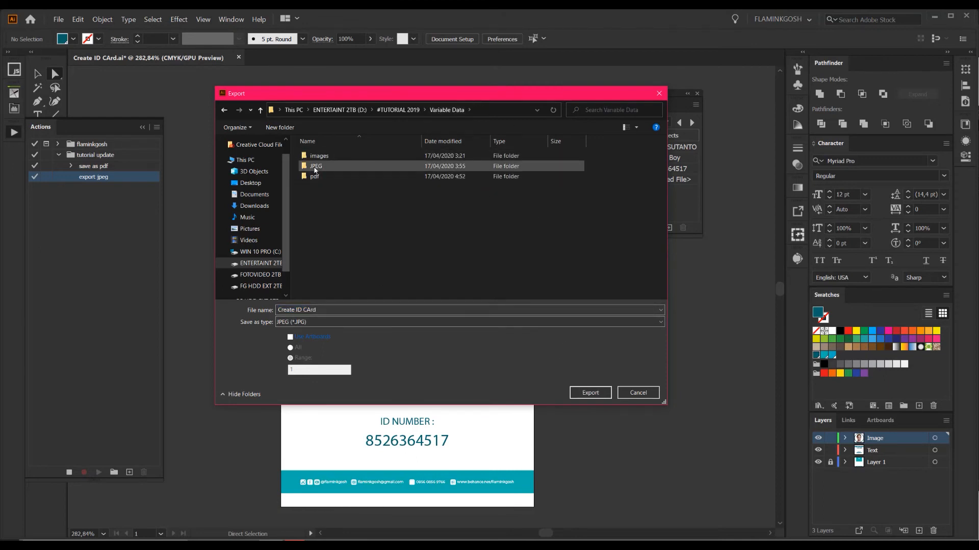
double_click(314, 167)
click(293, 323)
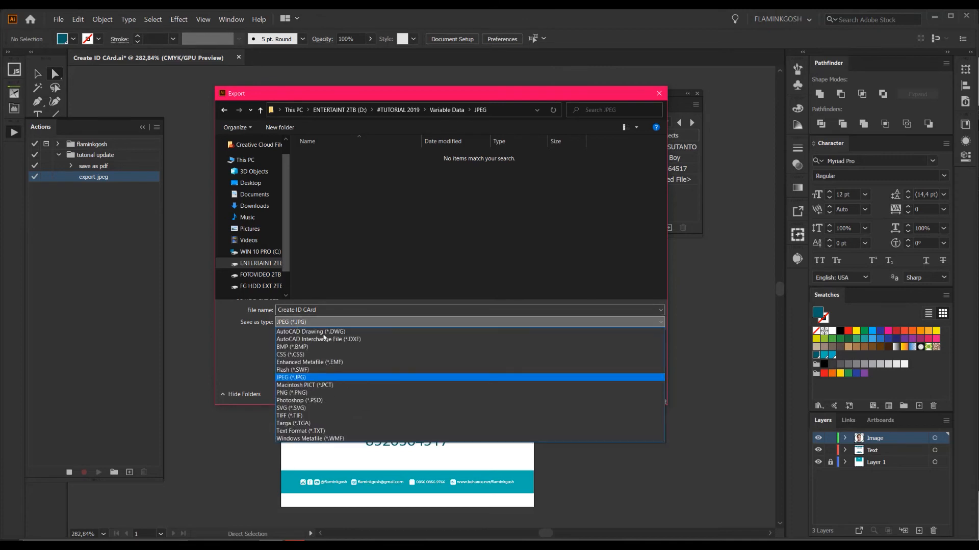
click(310, 378)
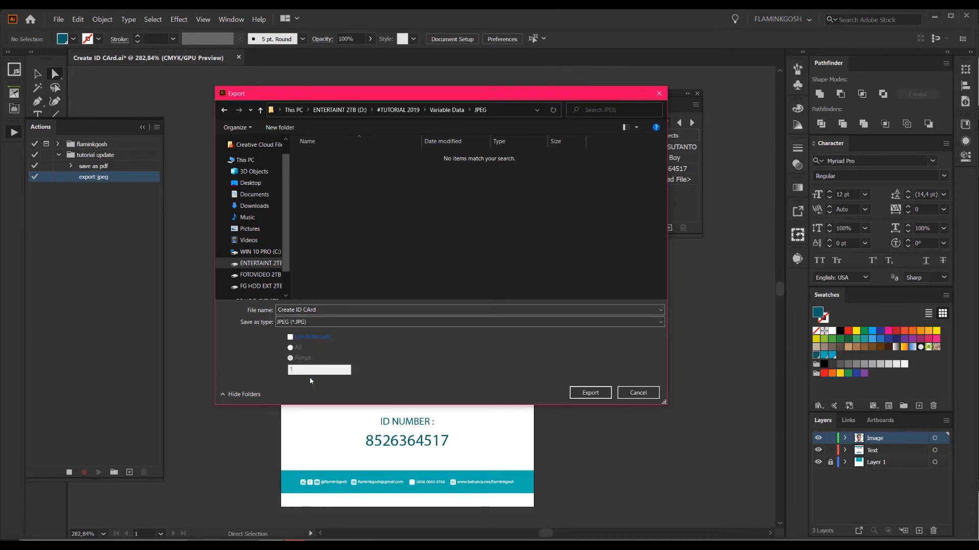
click(312, 337)
click(293, 348)
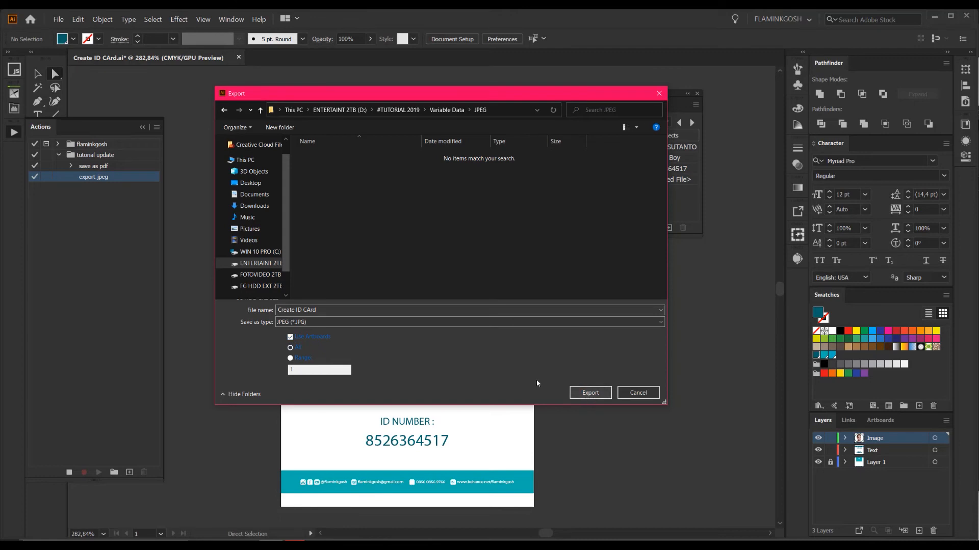
click(589, 396)
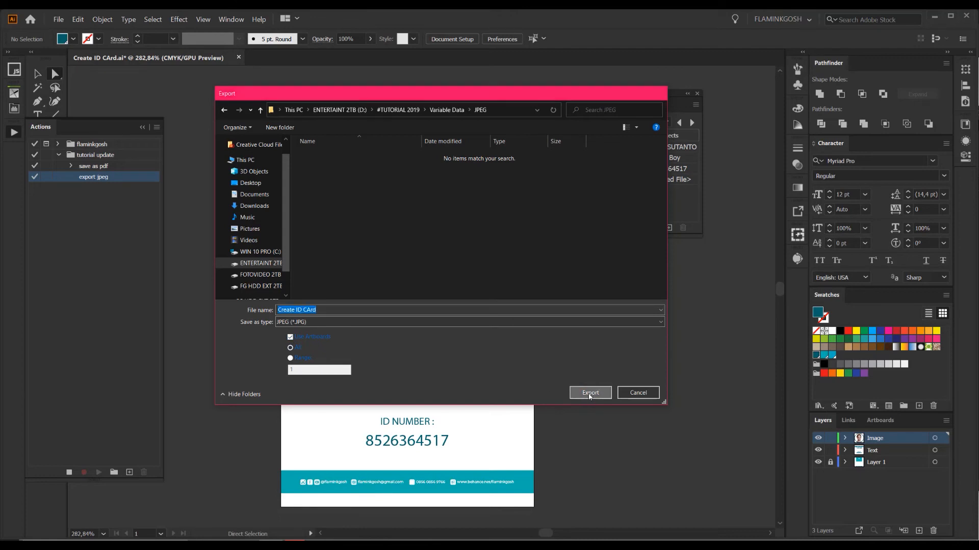
Set the JPEG options to CMYK color model, Maximum quality and High (300 ppi) resolution, and complete the export
drag(505, 222, 421, 166)
click(386, 208)
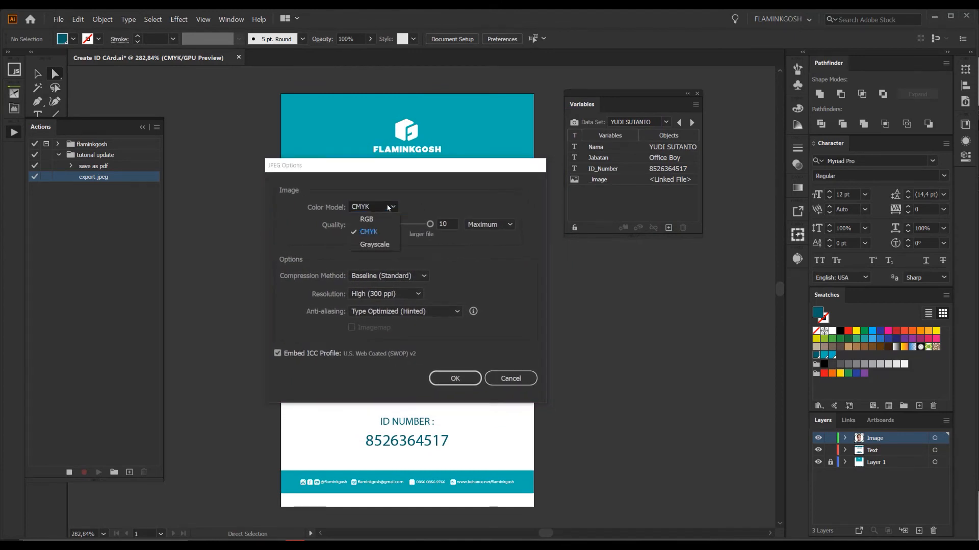
click(369, 232)
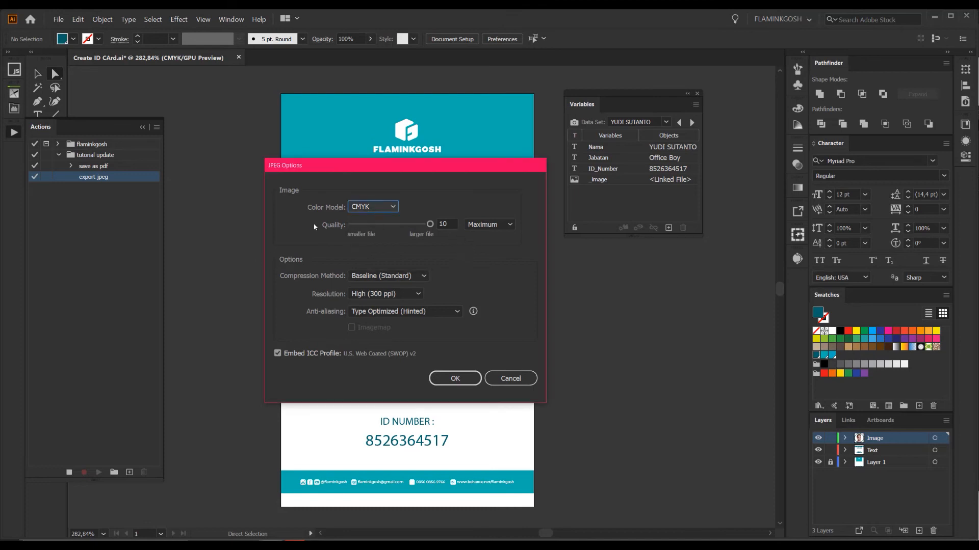
click(507, 224)
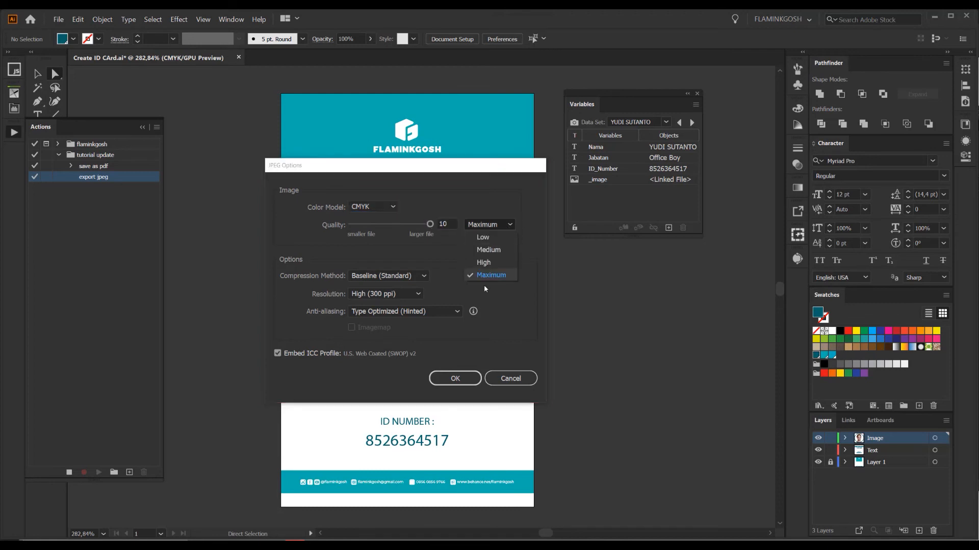
click(502, 275)
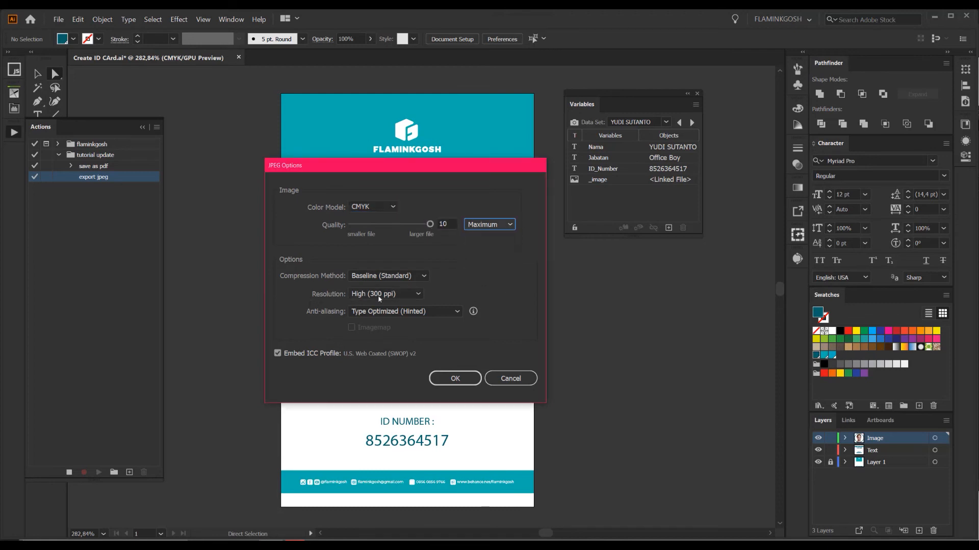
click(418, 294)
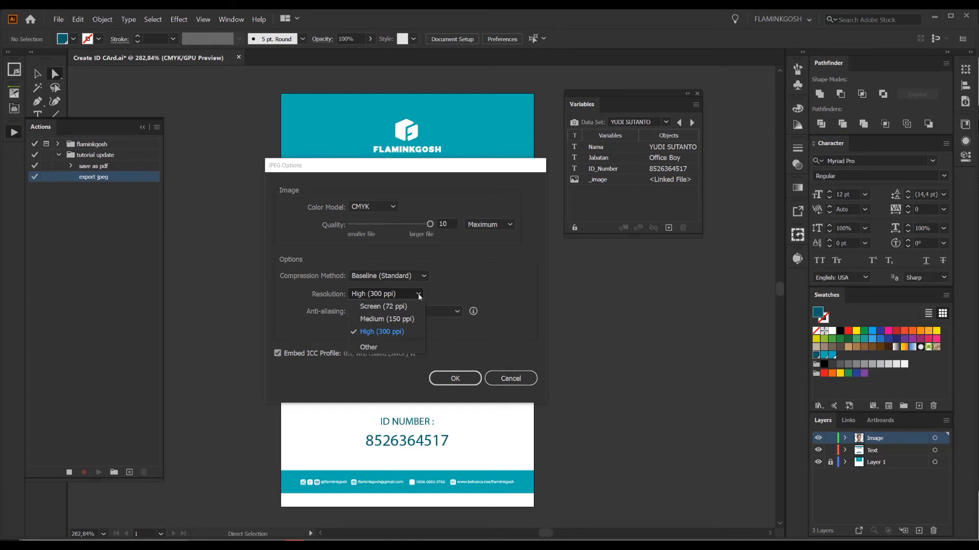
click(396, 333)
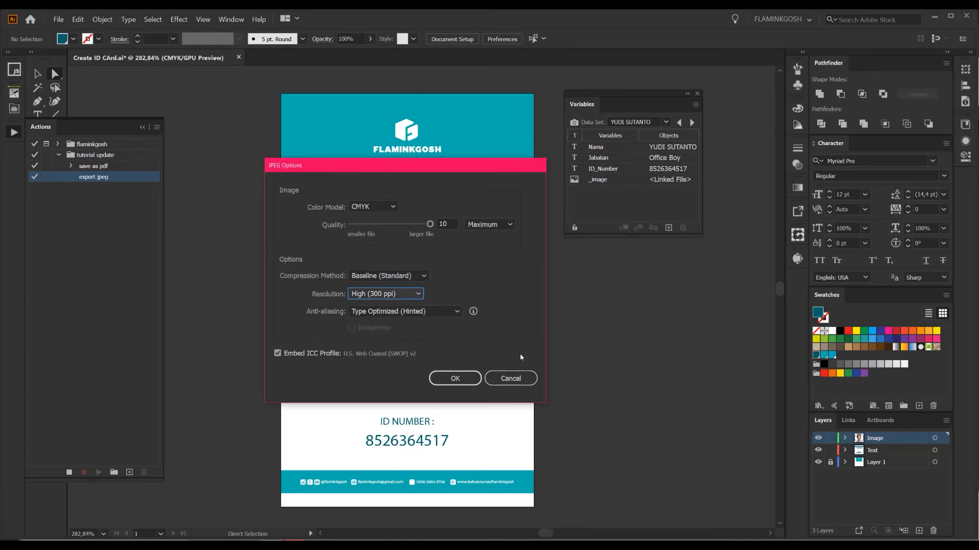
click(456, 381)
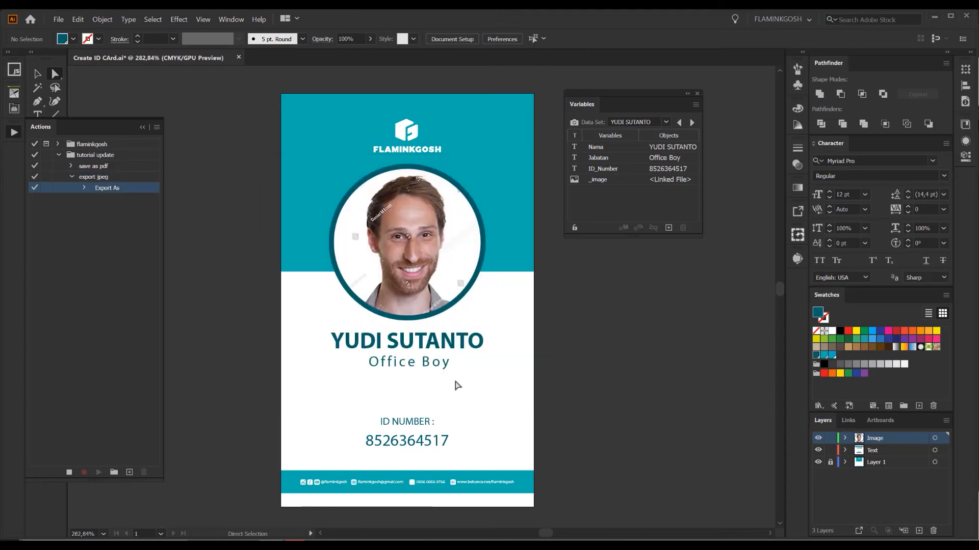
Stop recording the export jpeg action and select its recorded Export As command
click(70, 475)
click(122, 323)
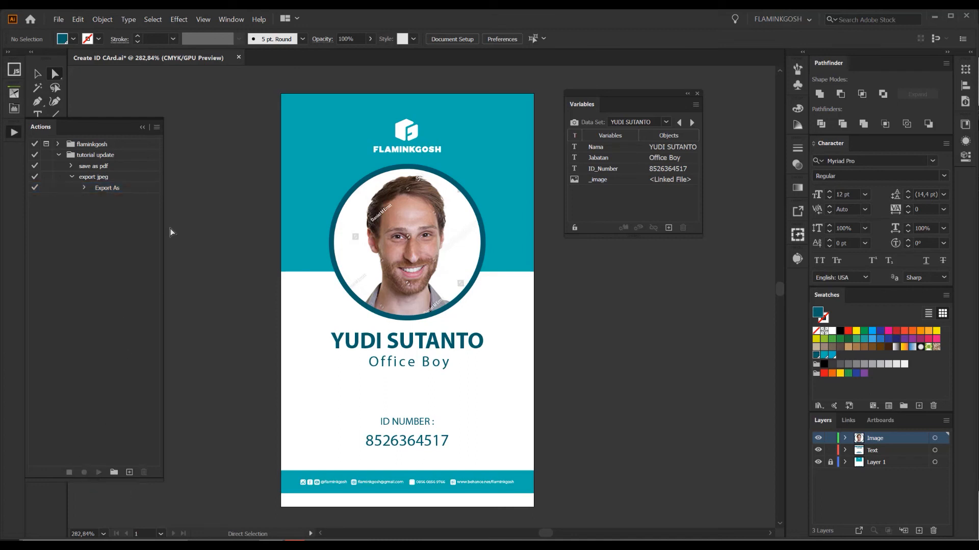
click(123, 180)
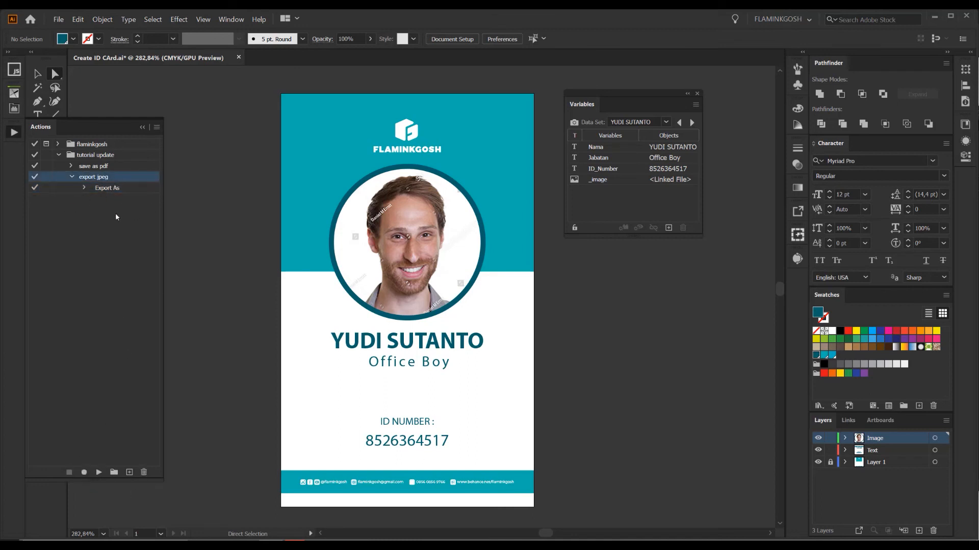
click(117, 190)
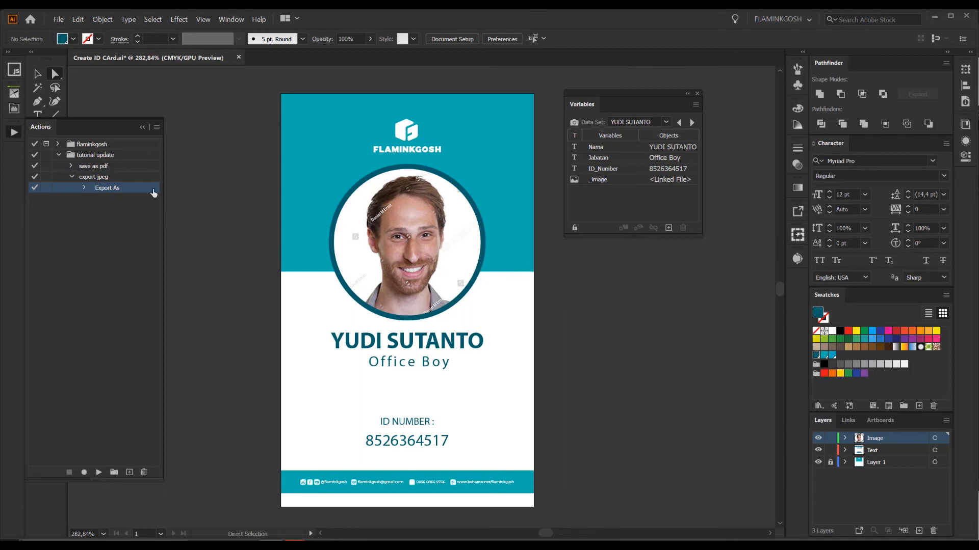
Set up a batch for export jpeg with Data Sets source and None destination, overriding the action's Export commands but not its Save commands
click(155, 128)
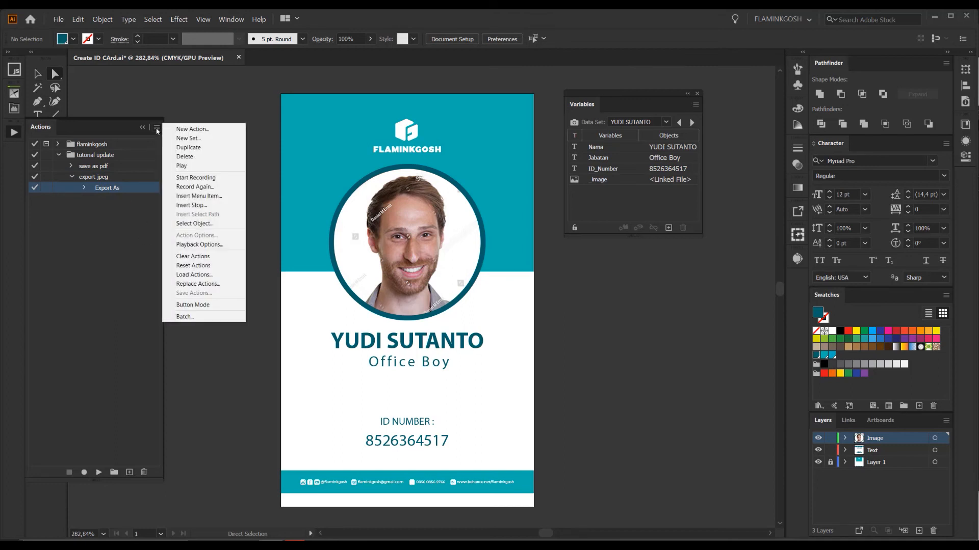
click(228, 317)
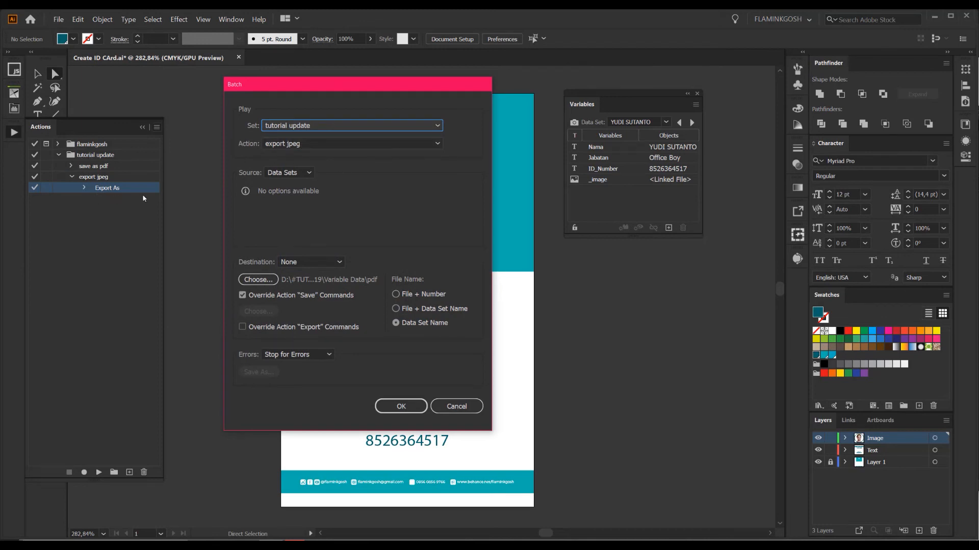
click(299, 174)
click(306, 203)
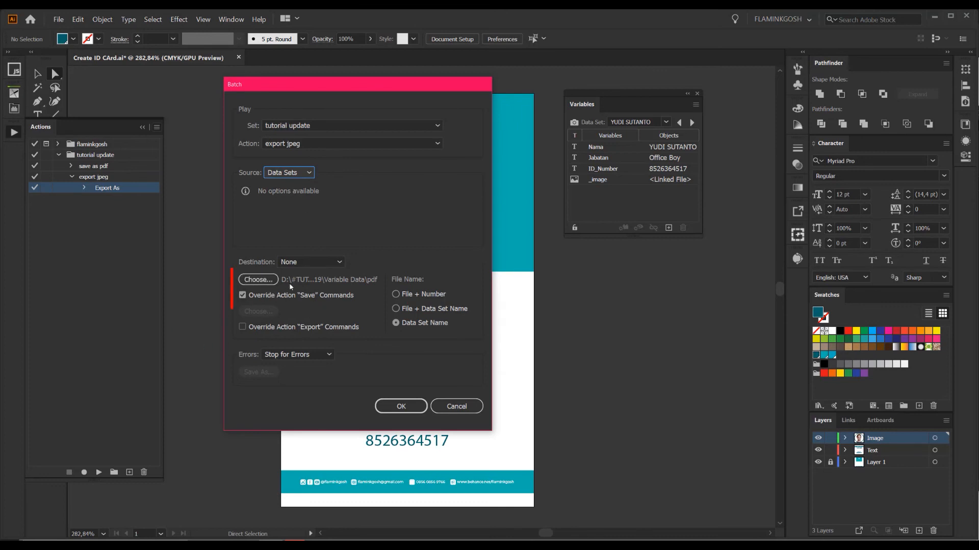
click(307, 265)
click(320, 278)
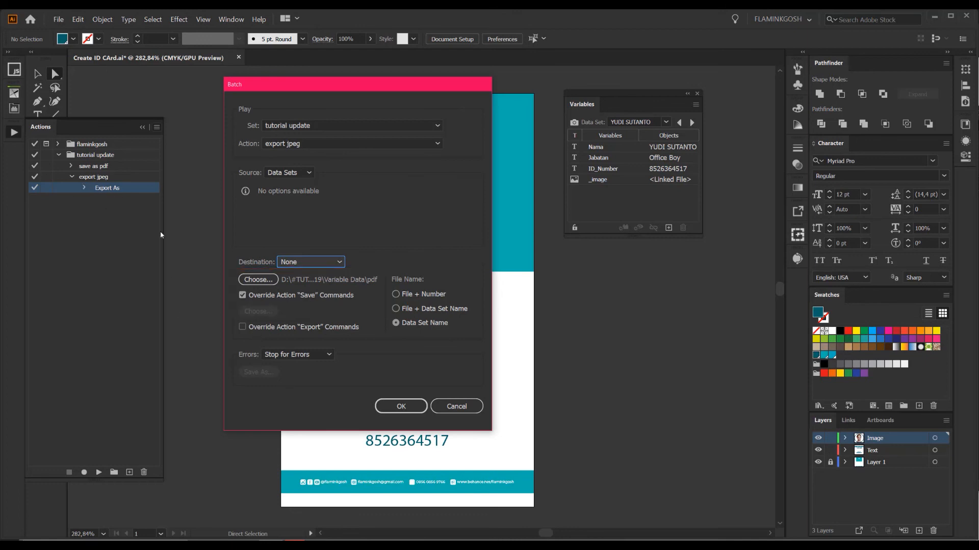
click(241, 327)
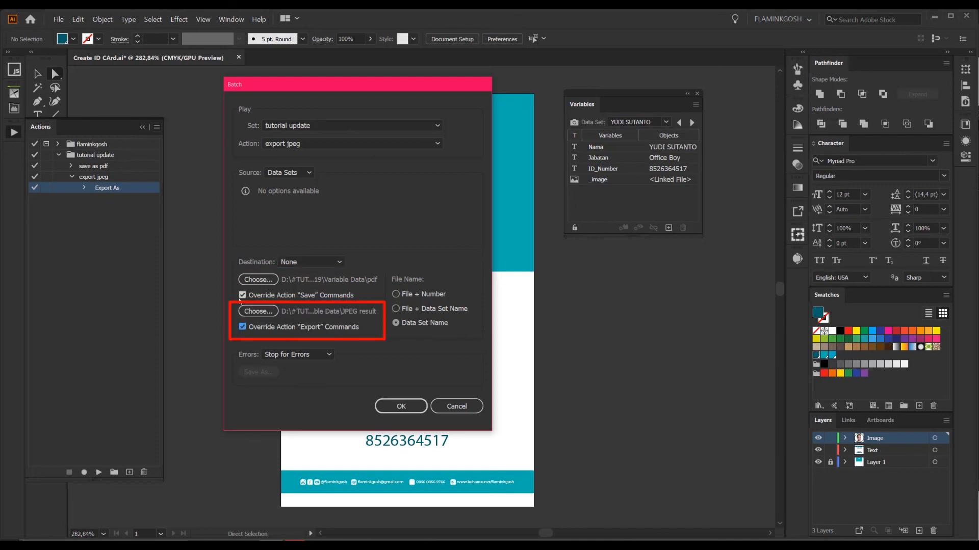
click(243, 296)
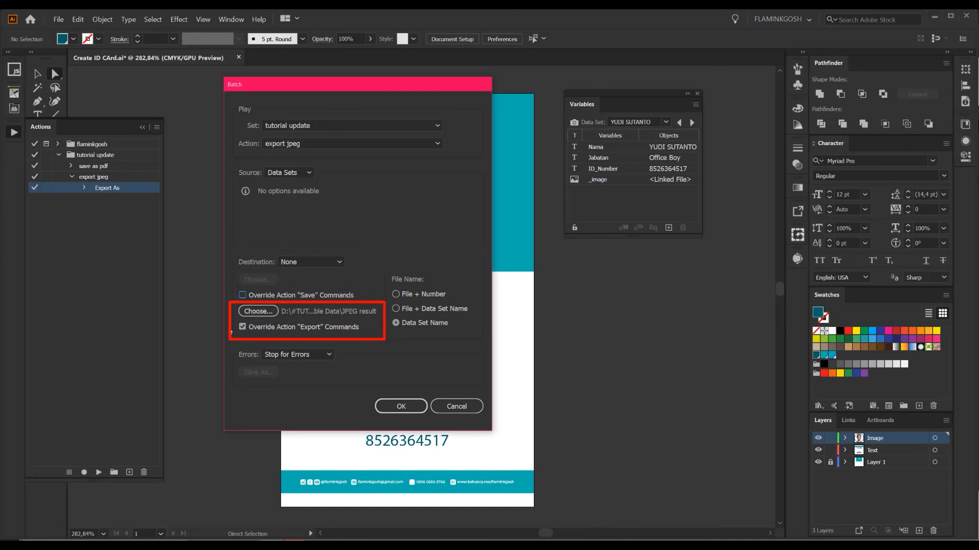
Set the batch export folder to JPEG inside D:\#TUTORIAL 2019\Variable Data
click(243, 312)
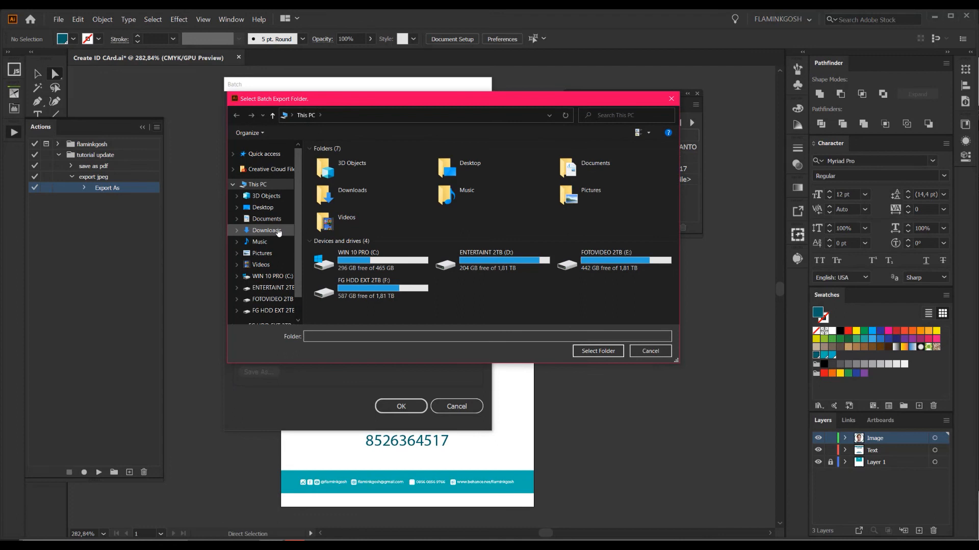
click(270, 288)
double_click(348, 183)
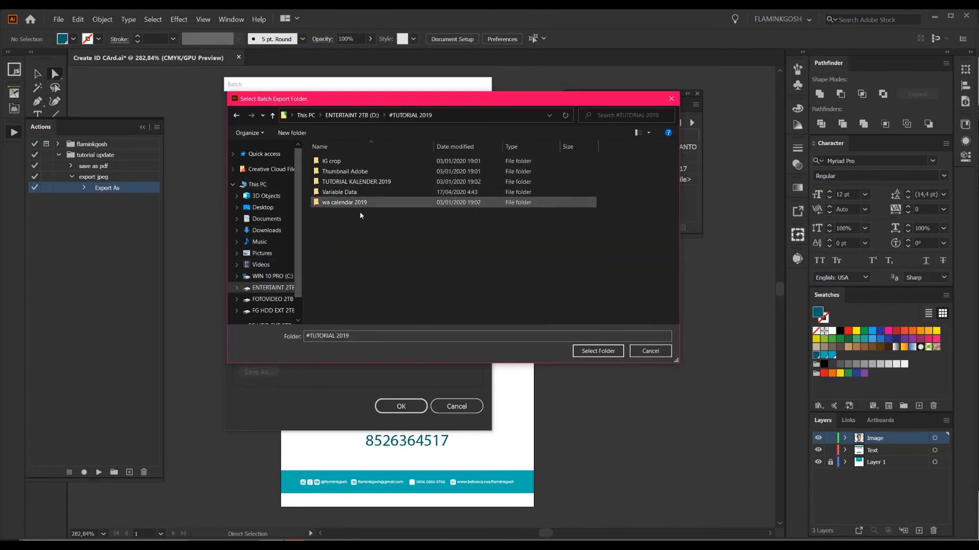
double_click(346, 196)
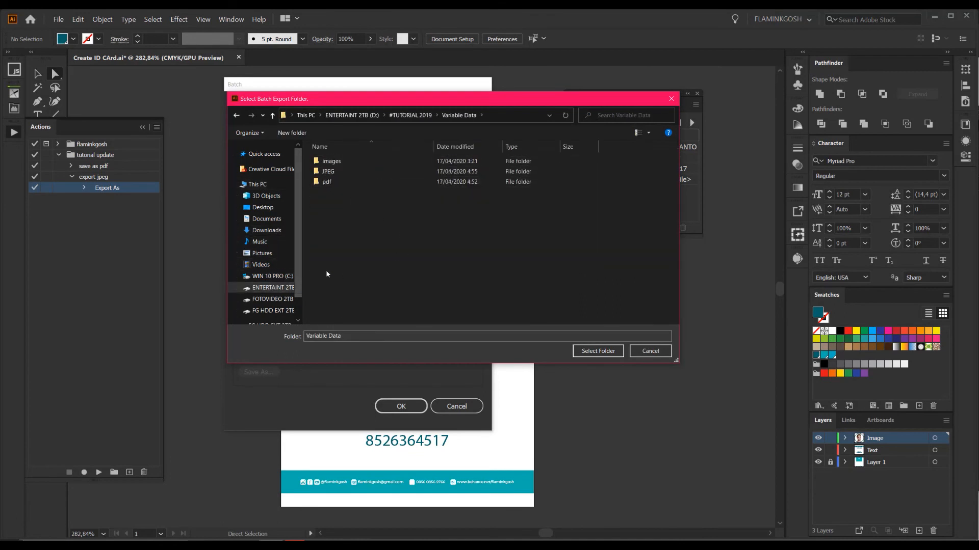
double_click(325, 172)
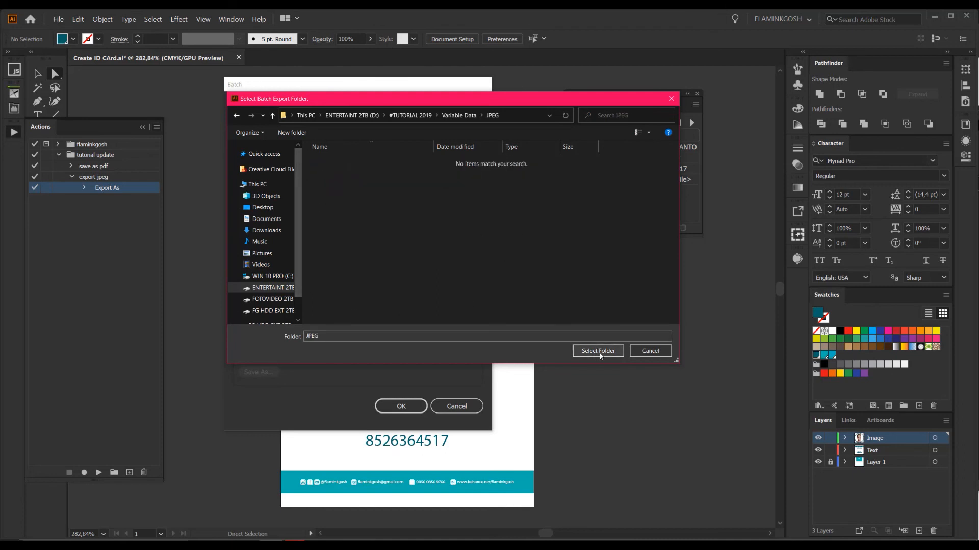
click(598, 351)
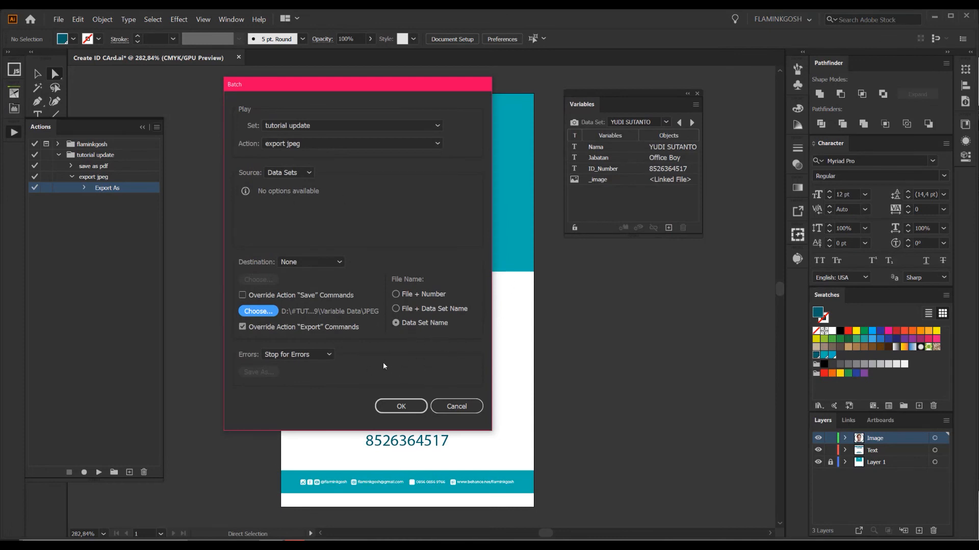
Run the export jpeg batch and open the Variable Data project's JPEG folder in File Explorer
click(402, 406)
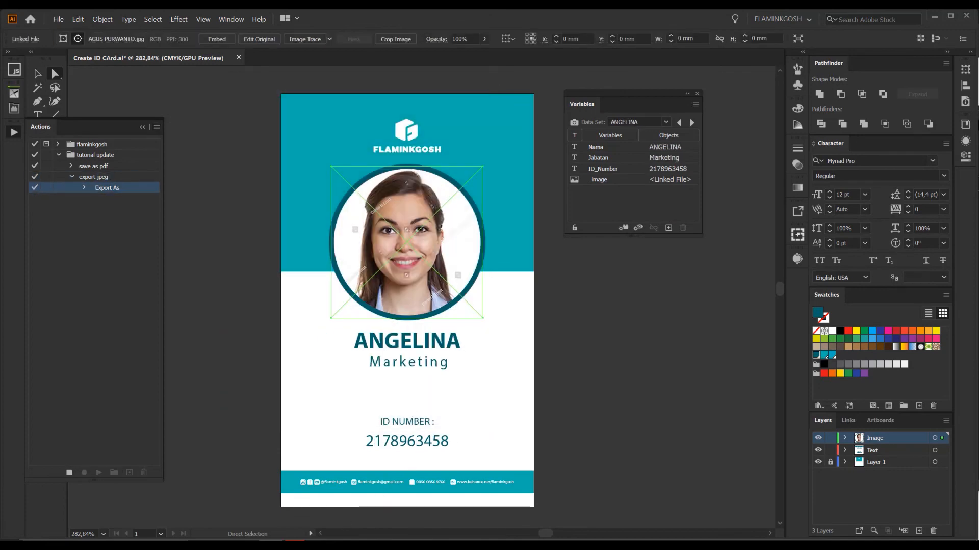
key(alt+Tab)
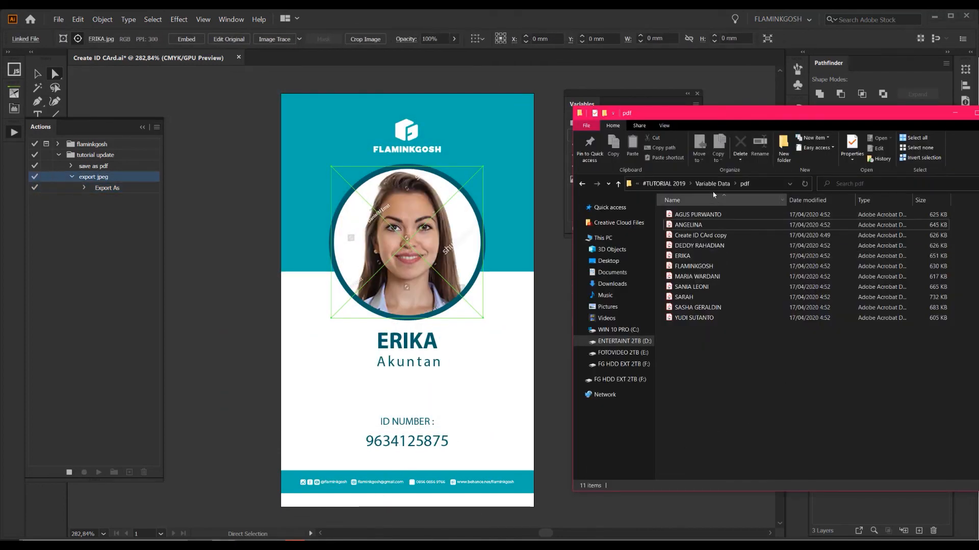
click(712, 184)
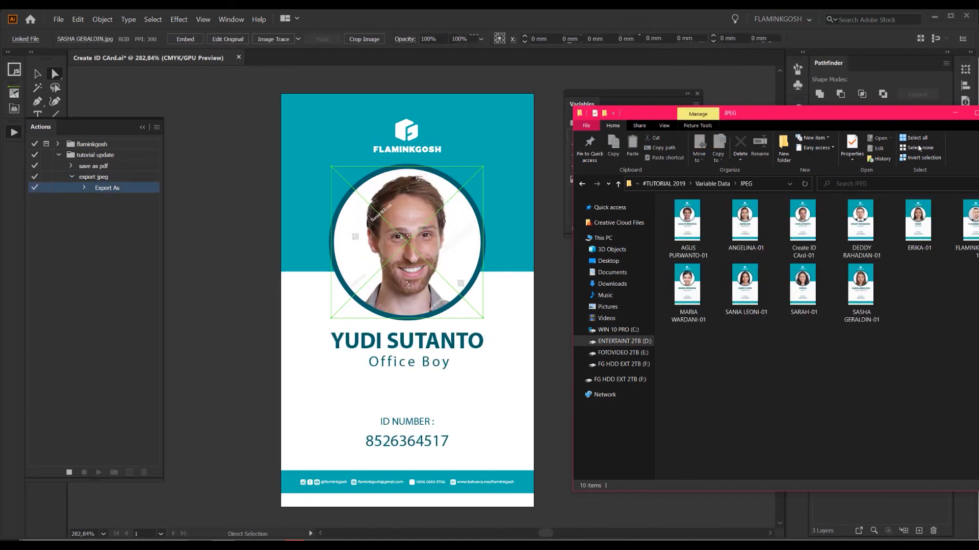
drag(904, 122, 798, 121)
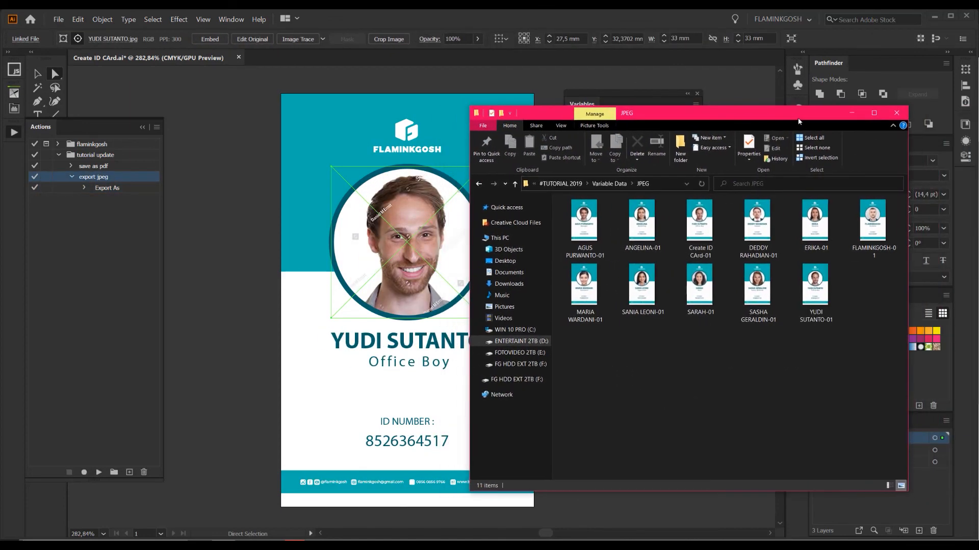
Go through the exported card JPEGs one by one in the JPEG folder, starting with the first file
click(589, 232)
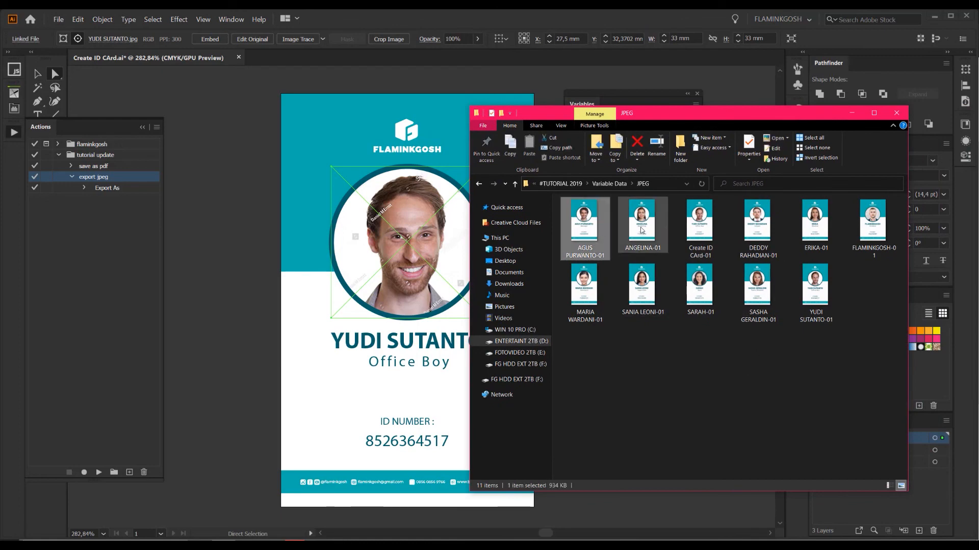
key(Right)
key(Right)
key(Right)
key(Right)
key(Right)
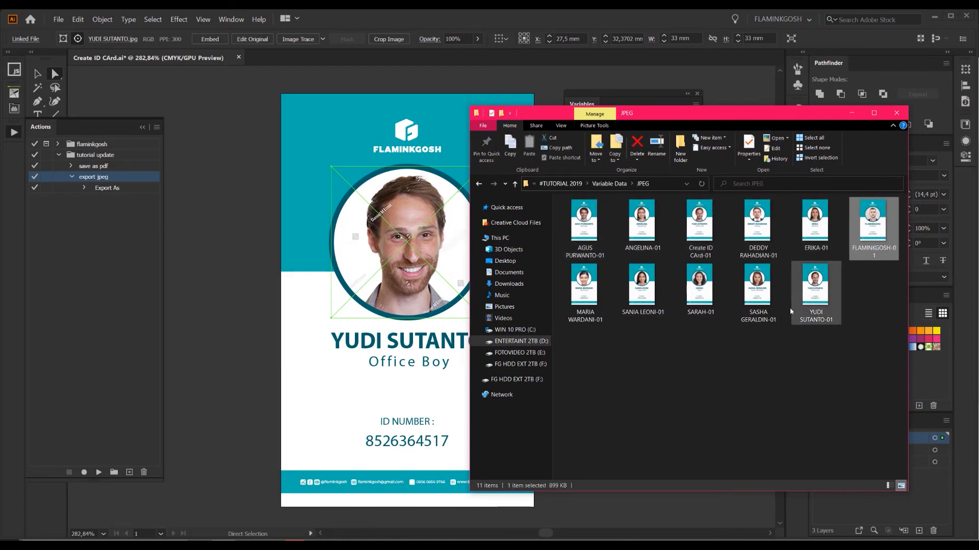
Check the data-set-based file names of the exported card JPEGs in the JPEG folder
key(Right)
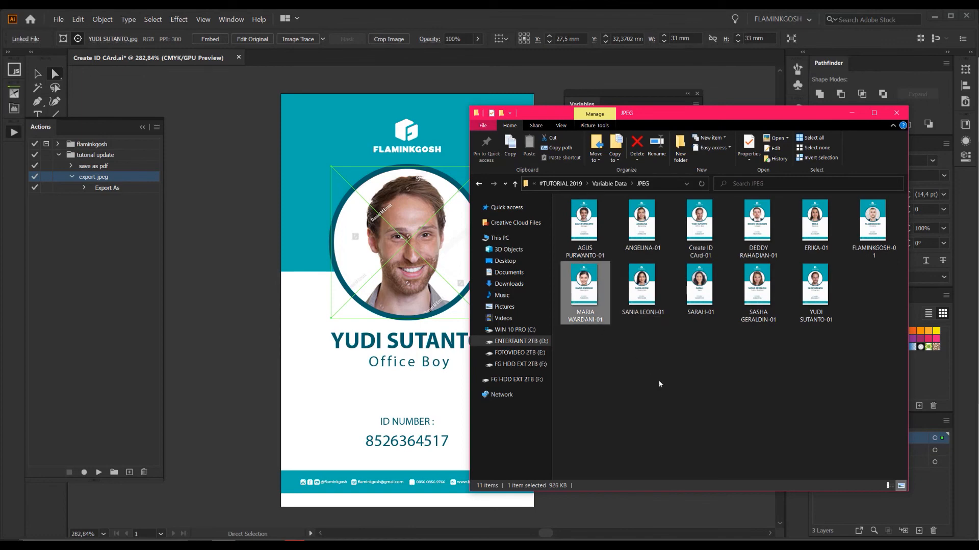
click(659, 385)
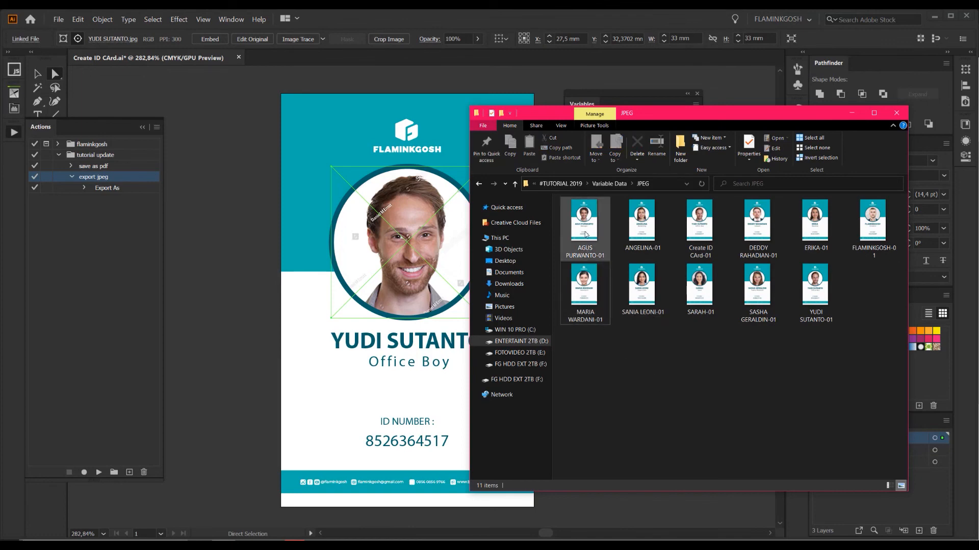
click(601, 257)
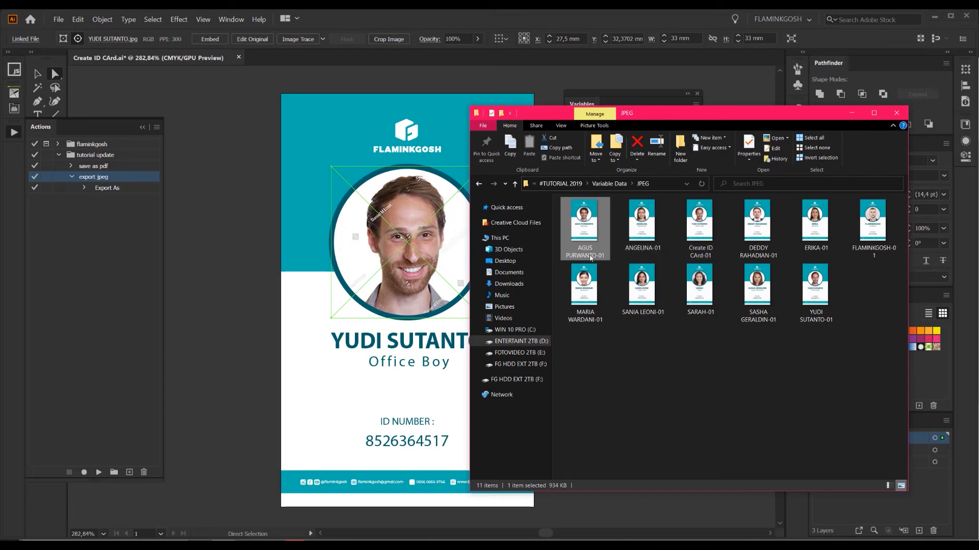
click(750, 257)
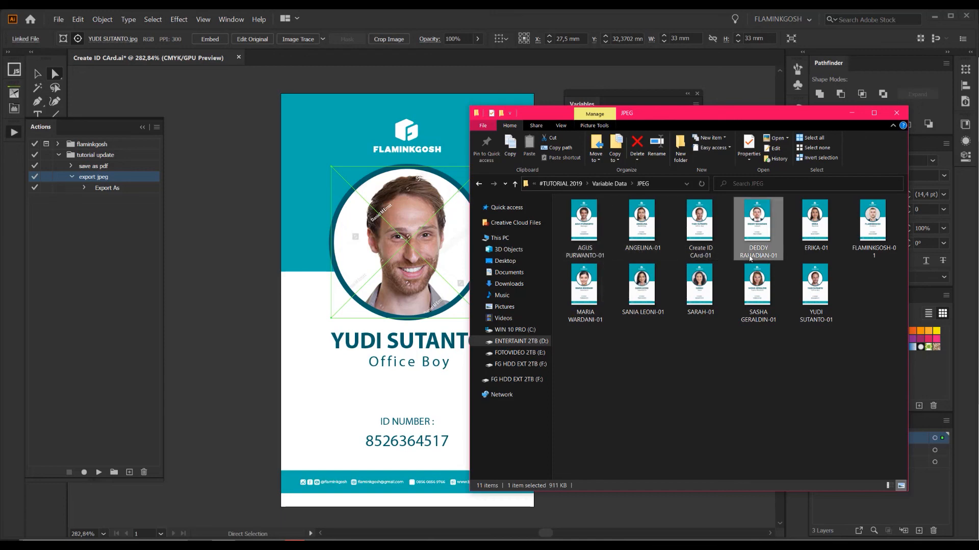
Open the first exported card JPEG in the photo viewer, page through the following employees' cards, and close the viewer
double_click(586, 227)
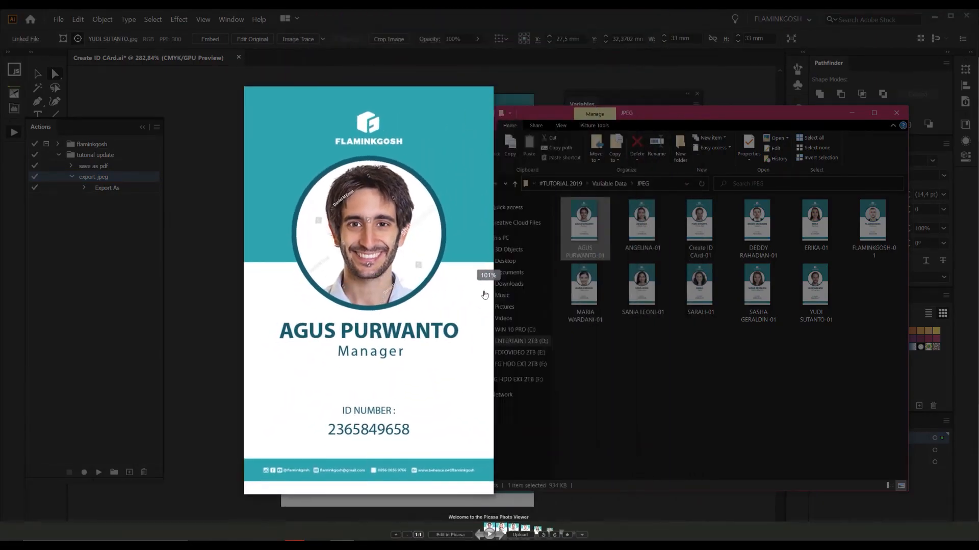
key(Right)
key(Right)
key(Right)
key(Right)
key(Right)
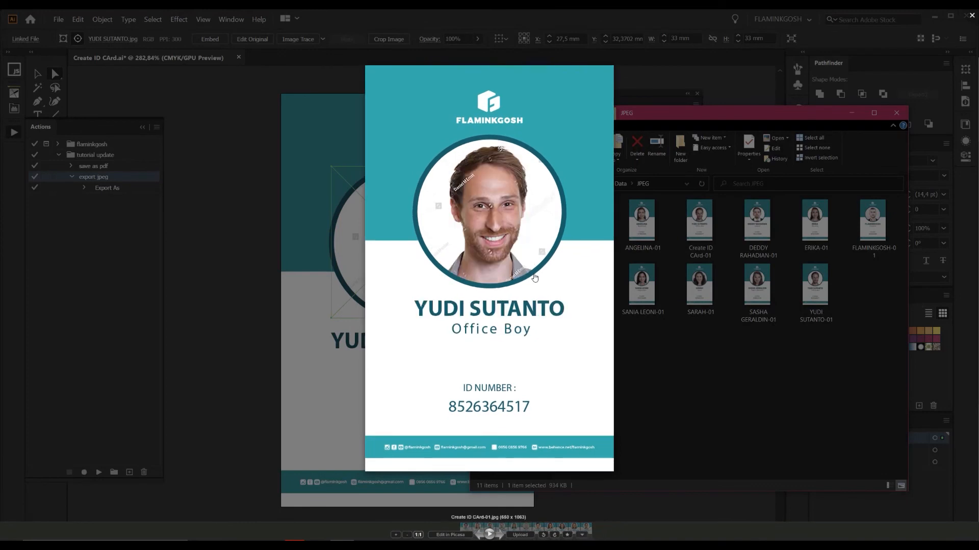
key(Right)
key(Right)
key(Right)
key(Right)
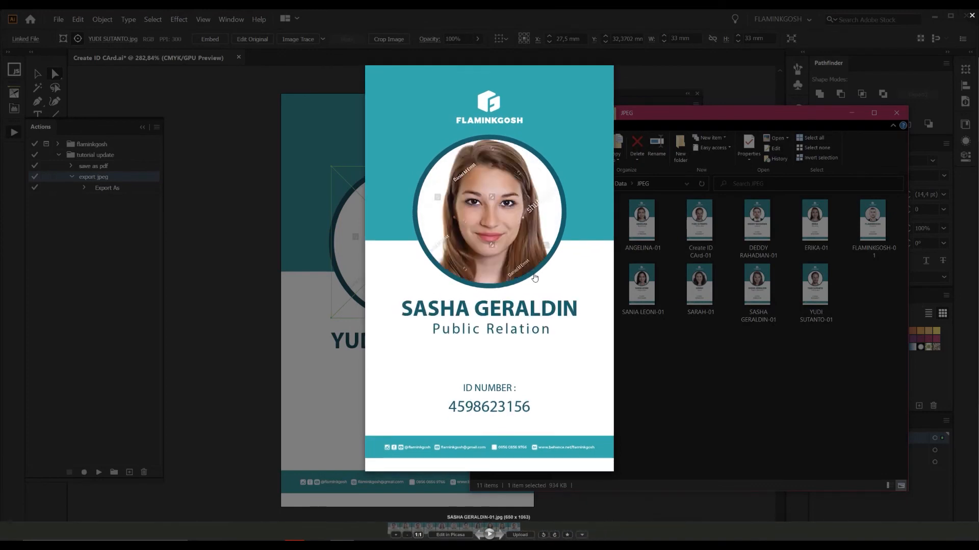
click(971, 17)
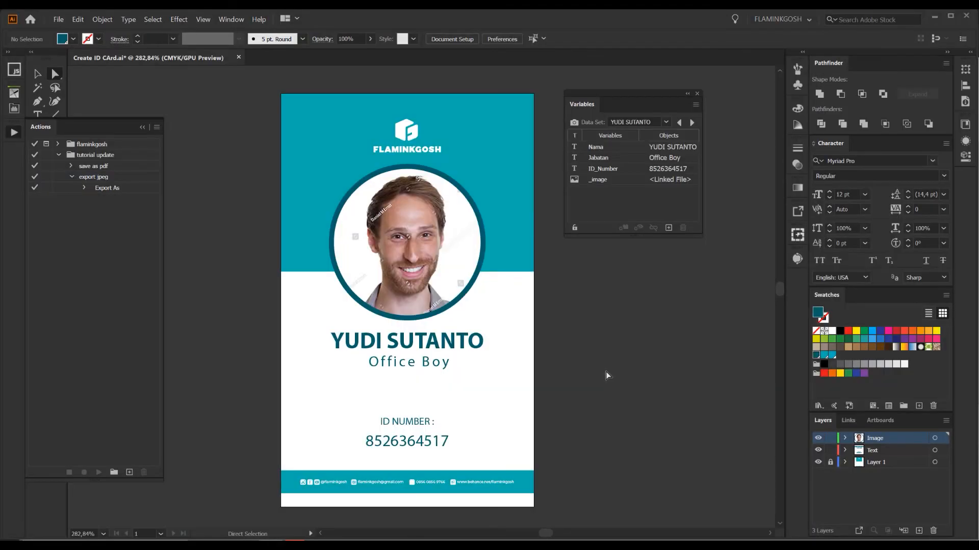